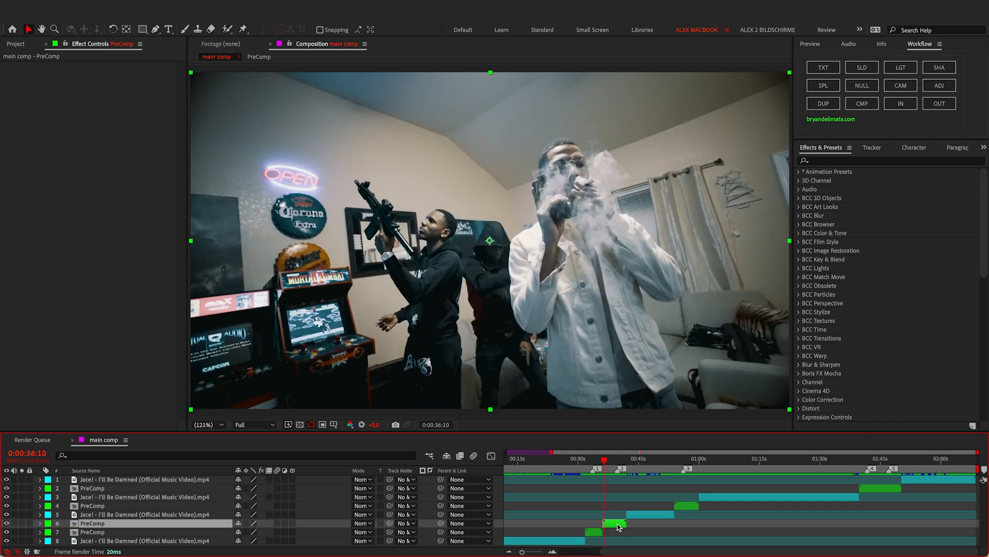
- Open the selected PreComp in the main comp and split its video layer at the first shot change, 0:00:01:21
{"action": "double_click", "coordinate": [618, 524]}
{"action": "left_click_drag", "start_coordinate": [519, 464], "coordinate": [647, 461]}
{"action": "left_click", "coordinate": [656, 483]}
{"action": "key", "text": "Page_Down"}
{"action": "key", "text": "Page_Down"}
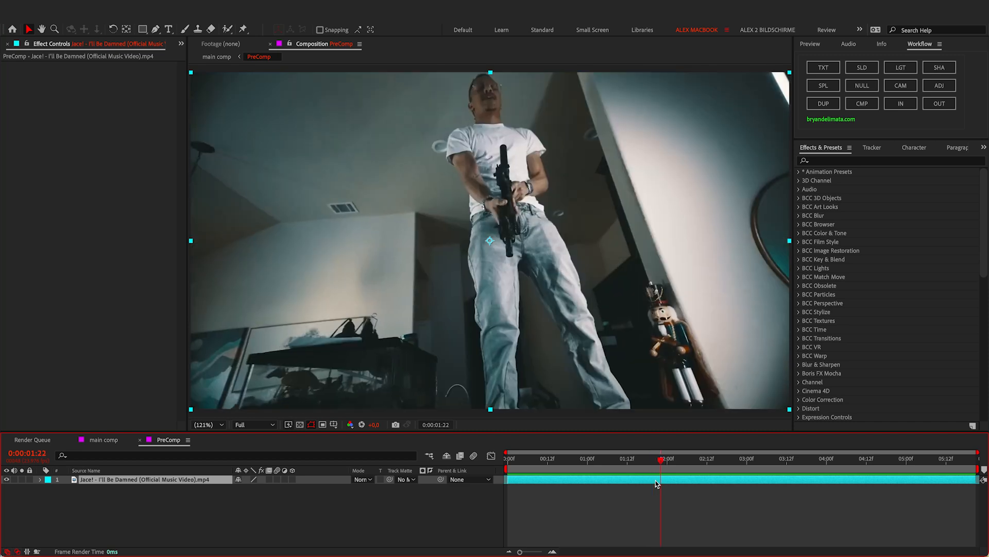
{"action": "key", "text": "super+shift+d"}
- Split the remaining video layer in the PreComp at the shot change around 0:00:04:06
{"action": "left_click_drag", "start_coordinate": [740, 460], "coordinate": [828, 459]}
{"action": "key", "text": "Page_Down"}
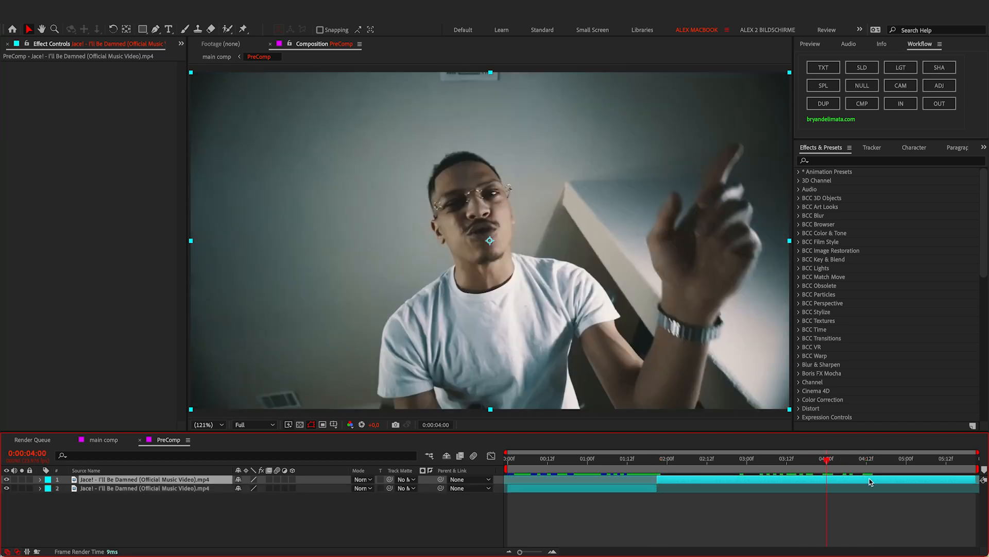
{"action": "key", "text": "Page_Down"}
{"action": "key", "text": "Page_Down"}
{"action": "key", "text": "Page_Down"}
{"action": "key", "text": "Page_Down"}
{"action": "key", "text": "Page_Down"}
{"action": "key", "text": "super+shift+d"}
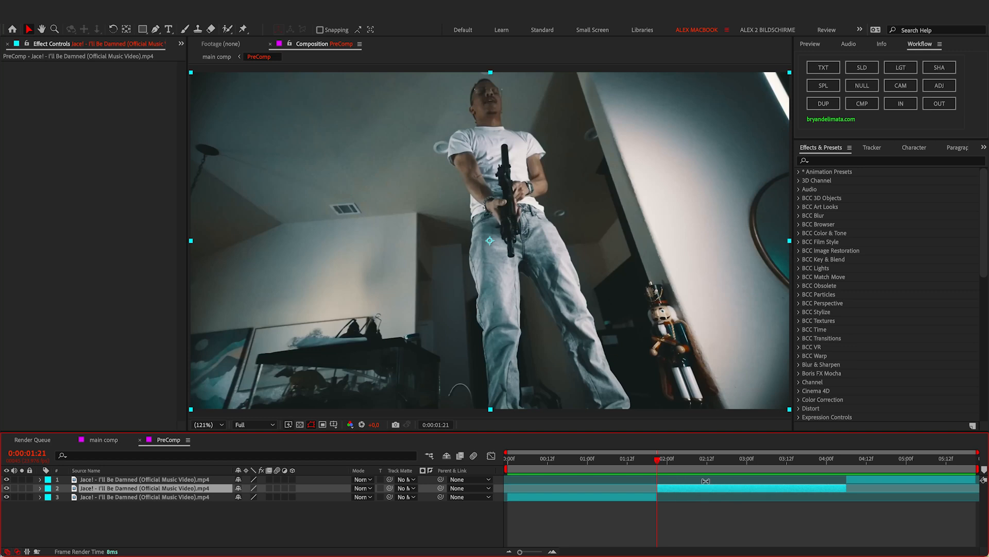
- Fit the work area exactly to the middle clip, from 0:00:01:21 to 0:00:04:05
{"action": "key", "text": "b"}
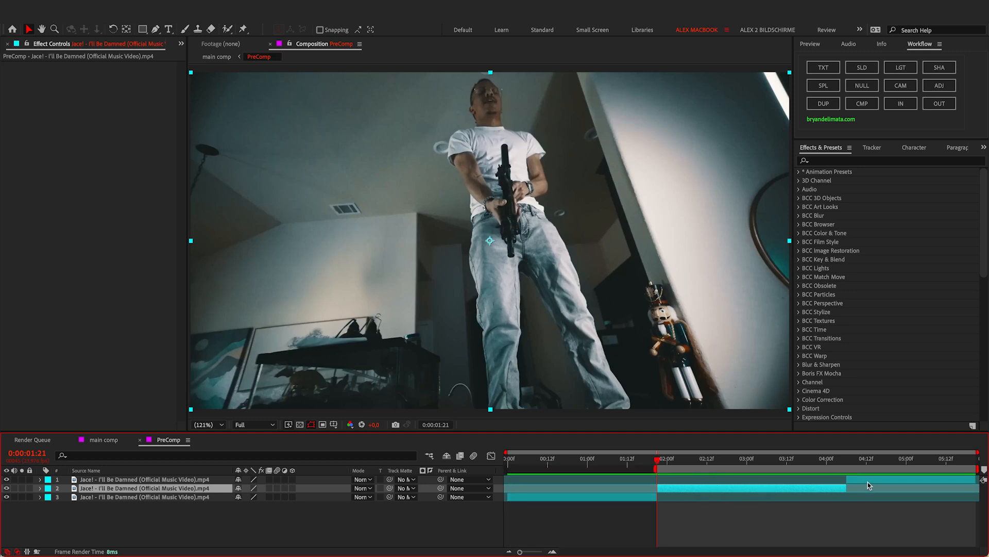
{"action": "left_click", "coordinate": [841, 459]}
{"action": "key", "text": "n"}
{"action": "key", "text": "equal"}
{"action": "key", "text": "equal"}
{"action": "key", "text": "equal"}
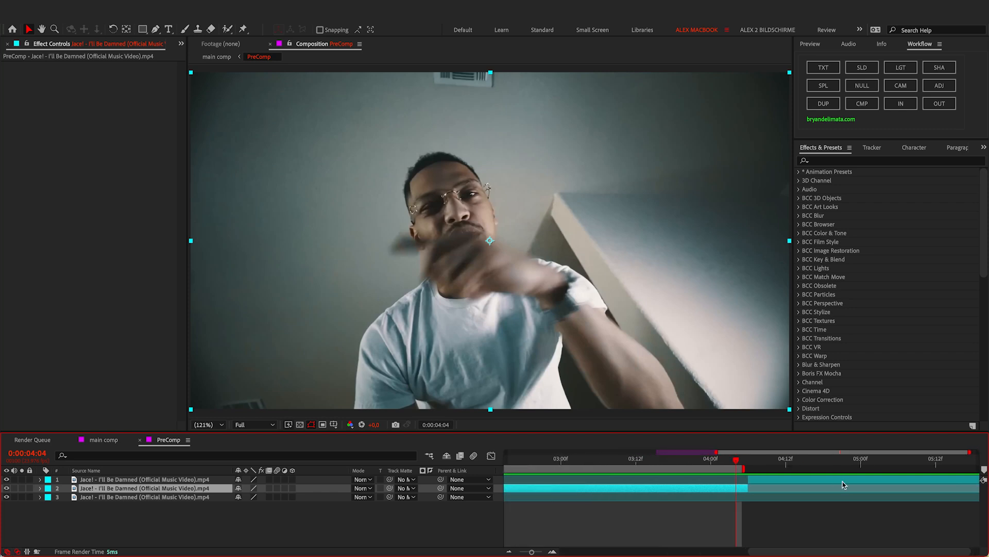
{"action": "left_click_drag", "start_coordinate": [843, 484], "coordinate": [732, 486]}
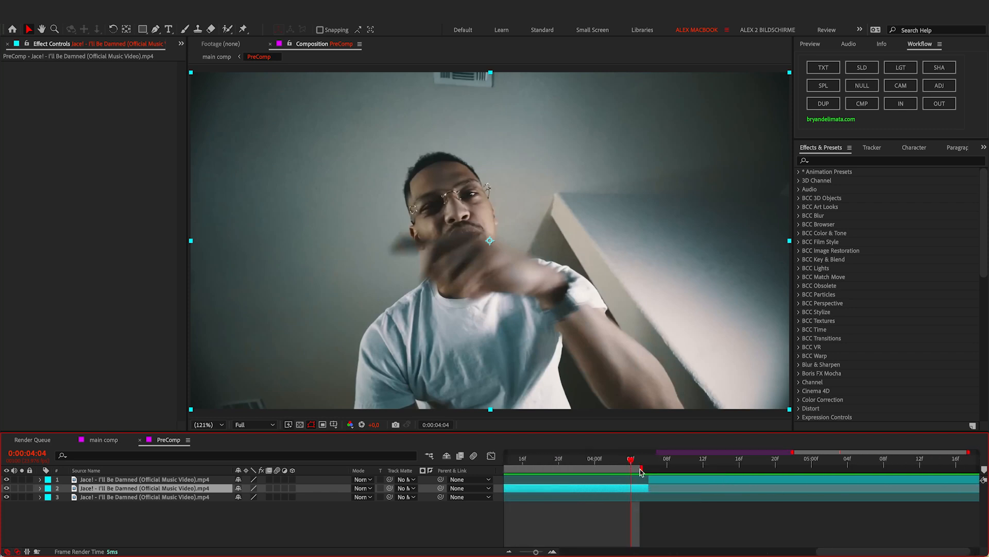
{"action": "mouse_move", "coordinate": [641, 469]}
{"action": "left_mouse_down"}
{"action": "mouse_move", "coordinate": [695, 468]}
{"action": "mouse_move", "coordinate": [642, 468]}
{"action": "mouse_move", "coordinate": [654, 468]}
{"action": "left_mouse_up"}
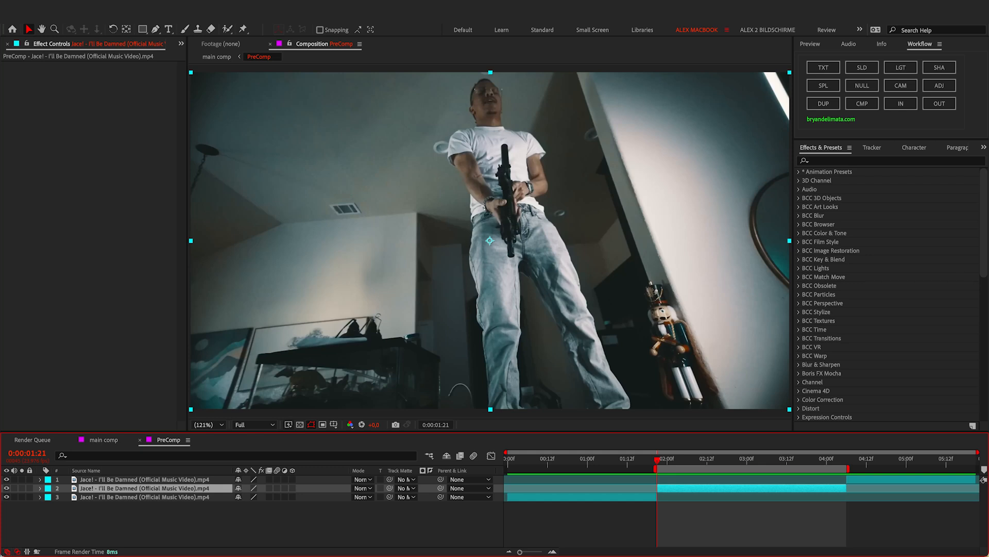
- Add the PreComp to the render queue and set its output module format to PNG Sequence
{"action": "left_click", "coordinate": [83, 8]}
{"action": "mouse_move", "coordinate": [128, 181]}
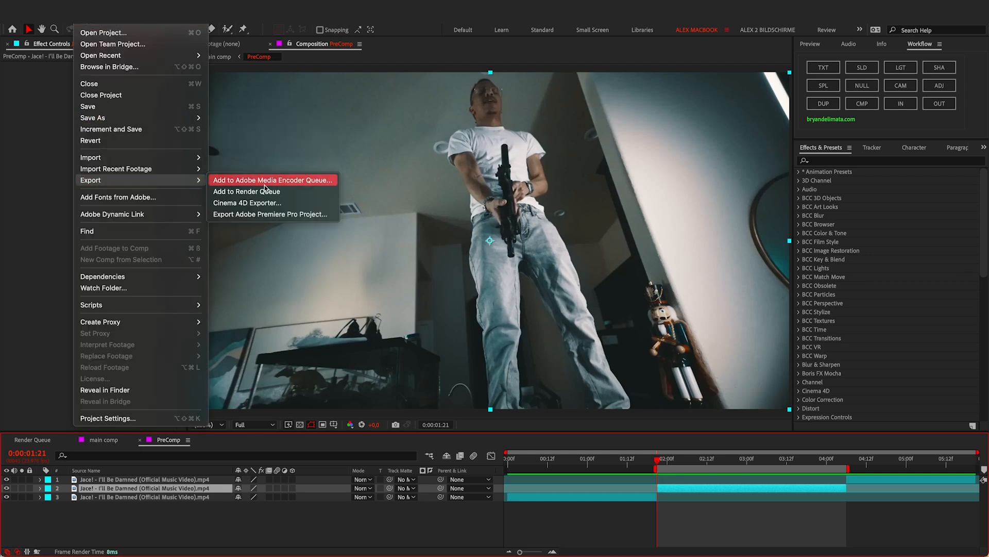
{"action": "left_click", "coordinate": [307, 192]}
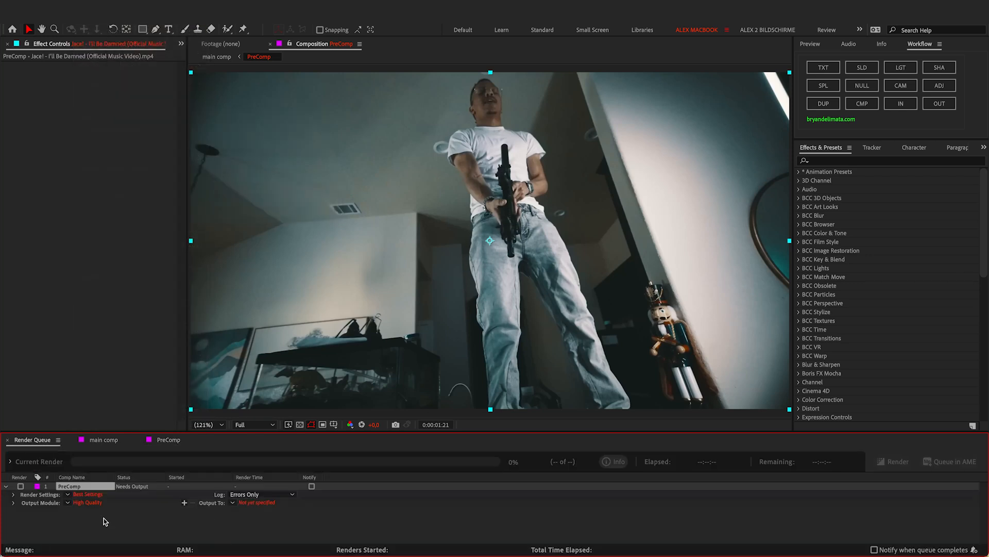
{"action": "left_click", "coordinate": [77, 503]}
{"action": "left_click", "coordinate": [227, 123]}
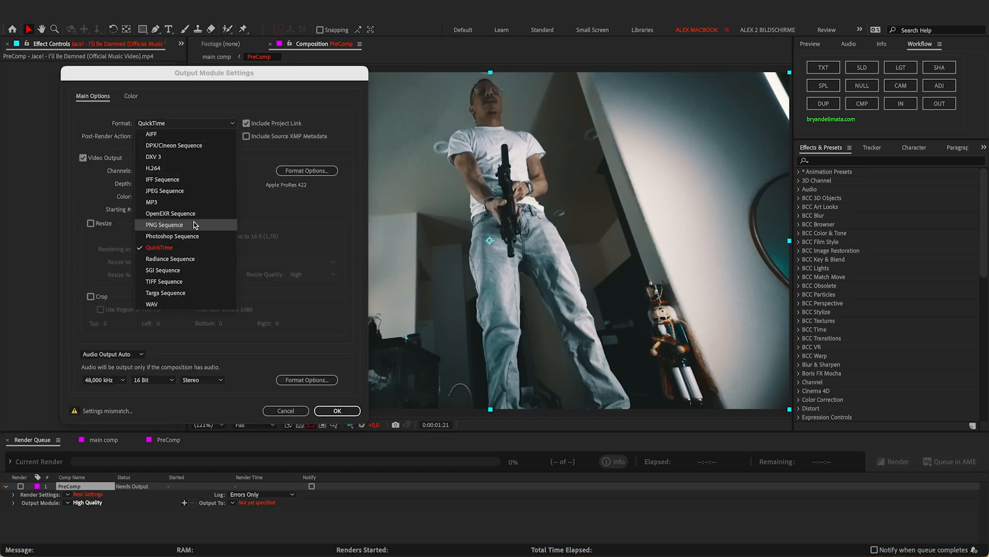
{"action": "left_click", "coordinate": [193, 222]}
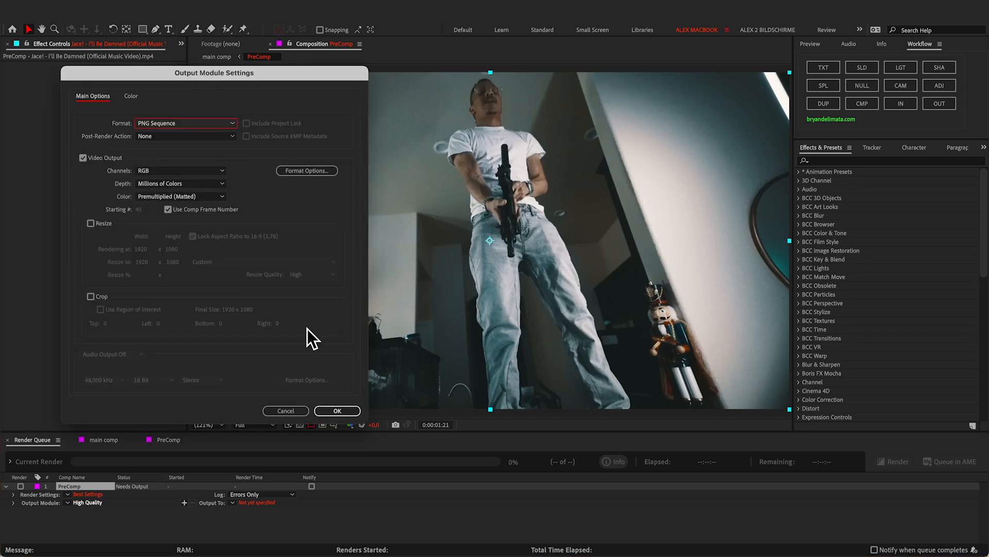
{"action": "left_click", "coordinate": [337, 411]}
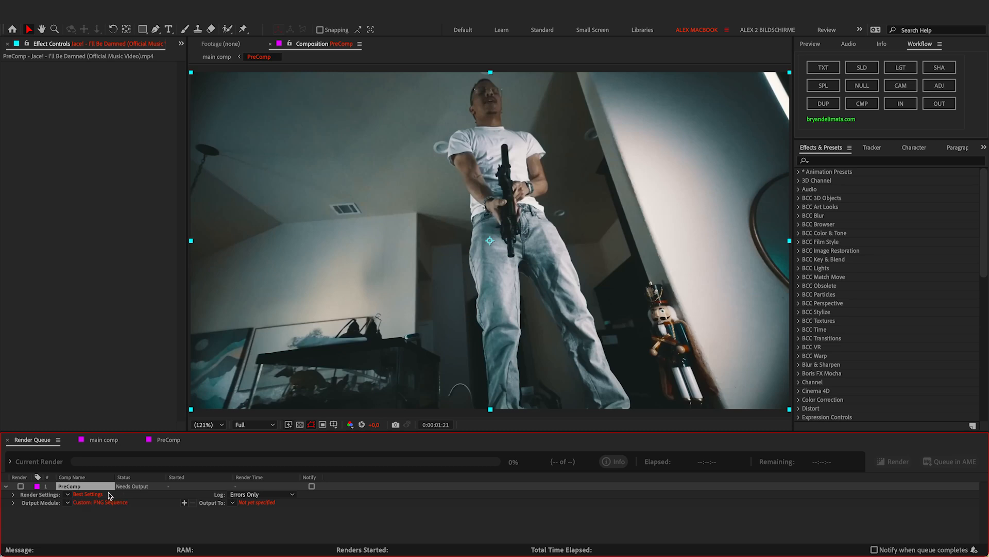
- Set a custom frame rate of 12 in the PreComp's render settings
{"action": "left_click", "coordinate": [91, 494]}
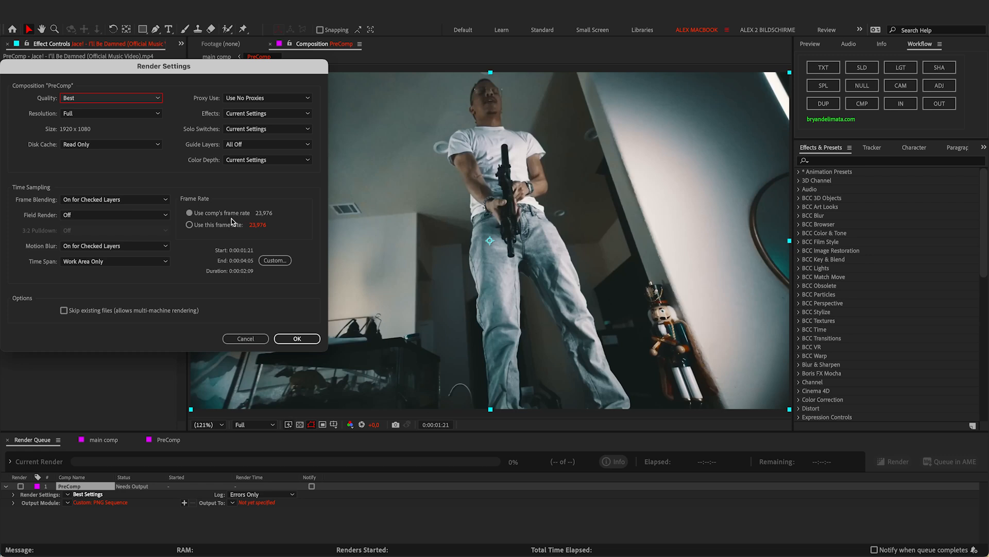
{"action": "left_click", "coordinate": [189, 225]}
{"action": "left_click", "coordinate": [263, 225]}
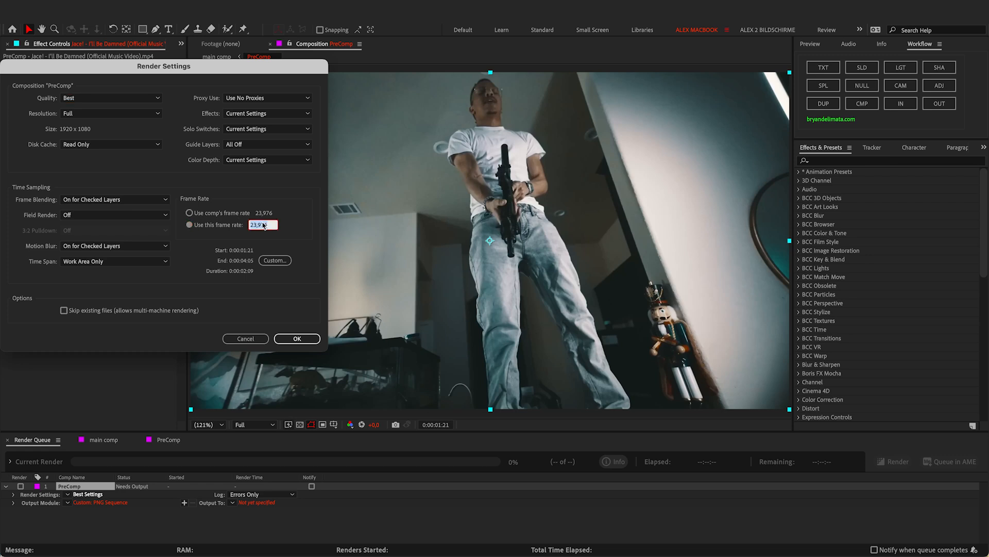
{"action": "type", "text": "12"}
{"action": "left_click", "coordinate": [312, 219]}
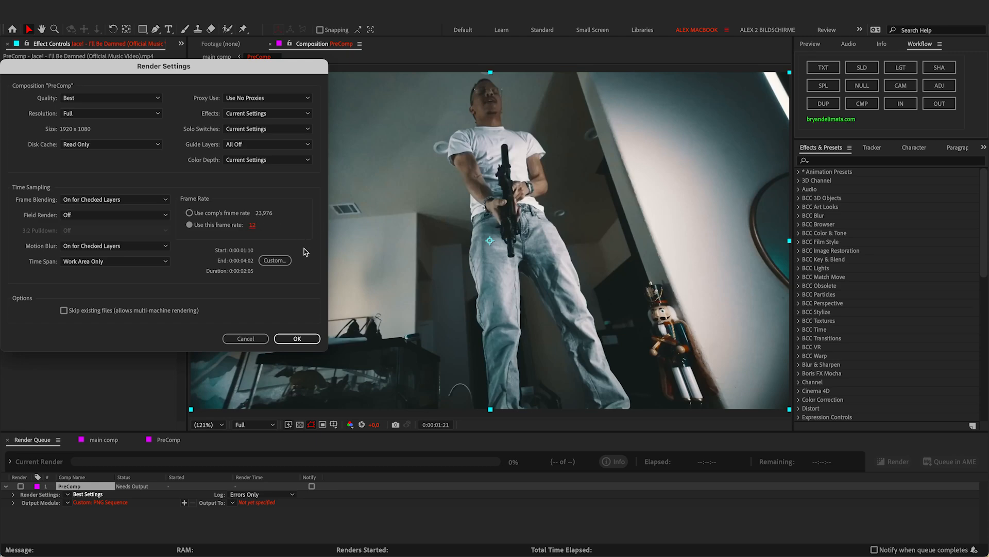
{"action": "left_click", "coordinate": [296, 338]}
- Set the output file name to 0000 in the ai1 folder and render the PNG sequence
{"action": "left_click", "coordinate": [257, 503]}
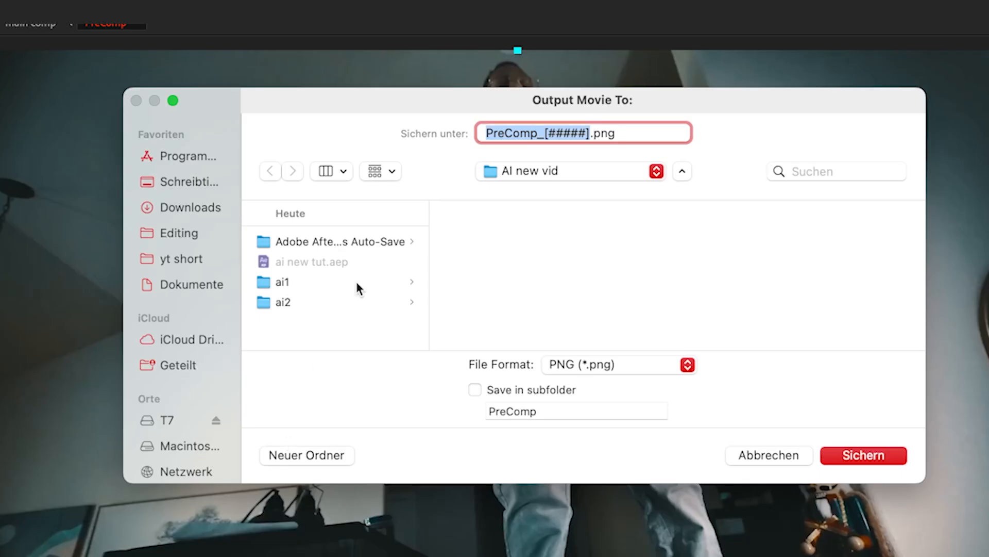
{"action": "left_click", "coordinate": [326, 305]}
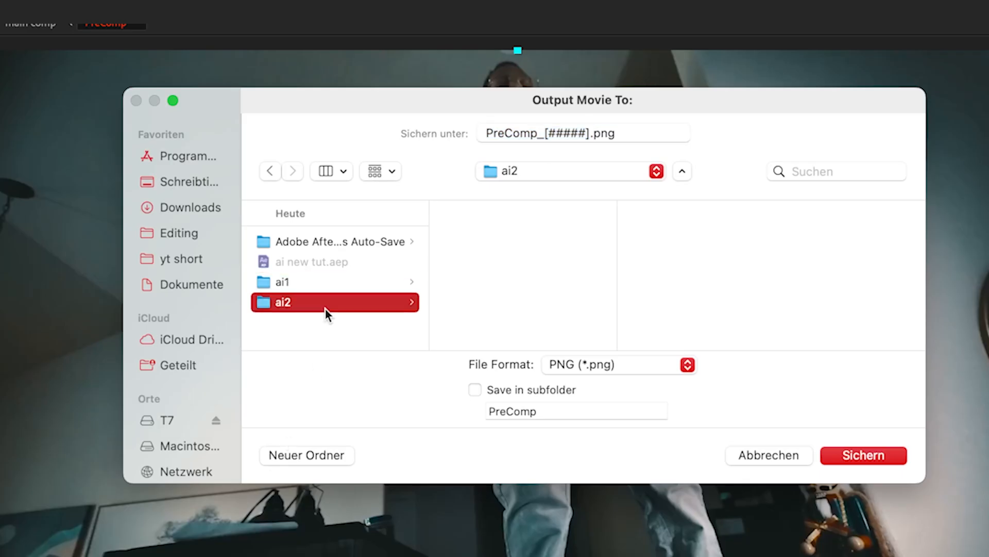
{"action": "left_click", "coordinate": [299, 283]}
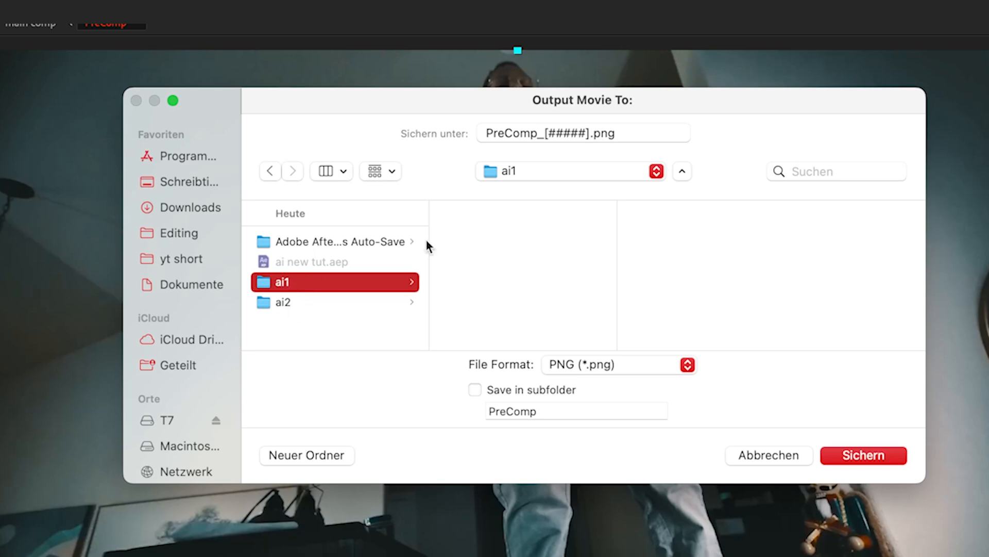
{"action": "left_click", "coordinate": [545, 130]}
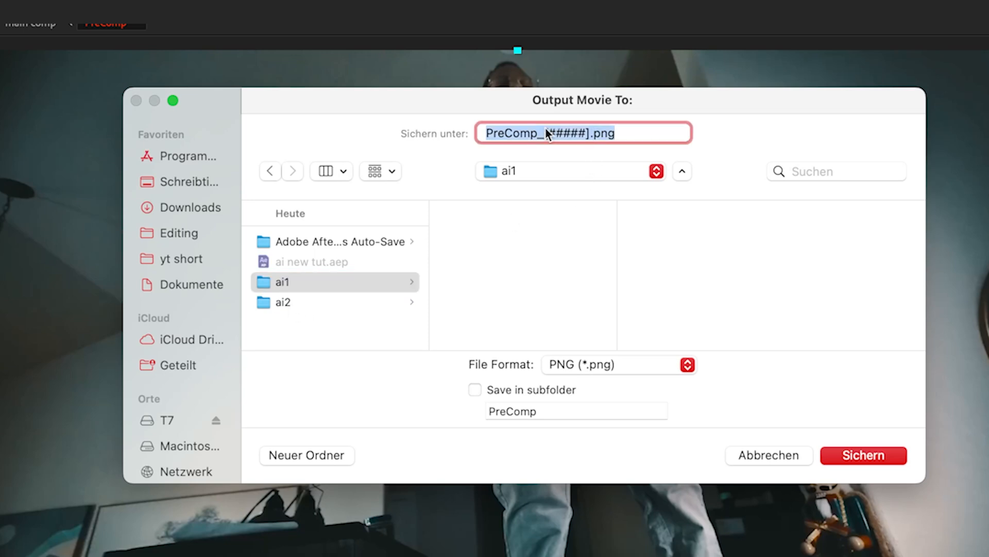
{"action": "type", "text": "0000"}
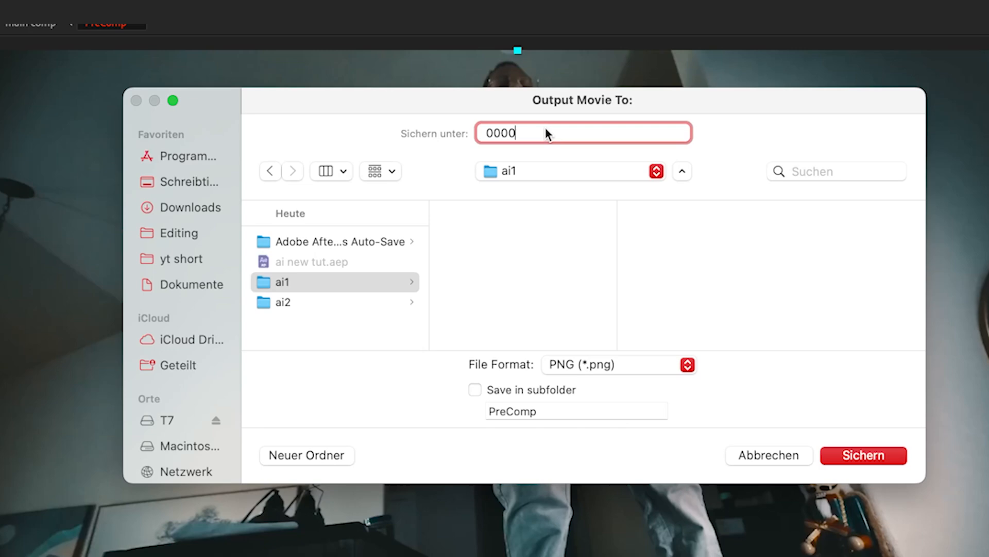
{"action": "left_click", "coordinate": [858, 455]}
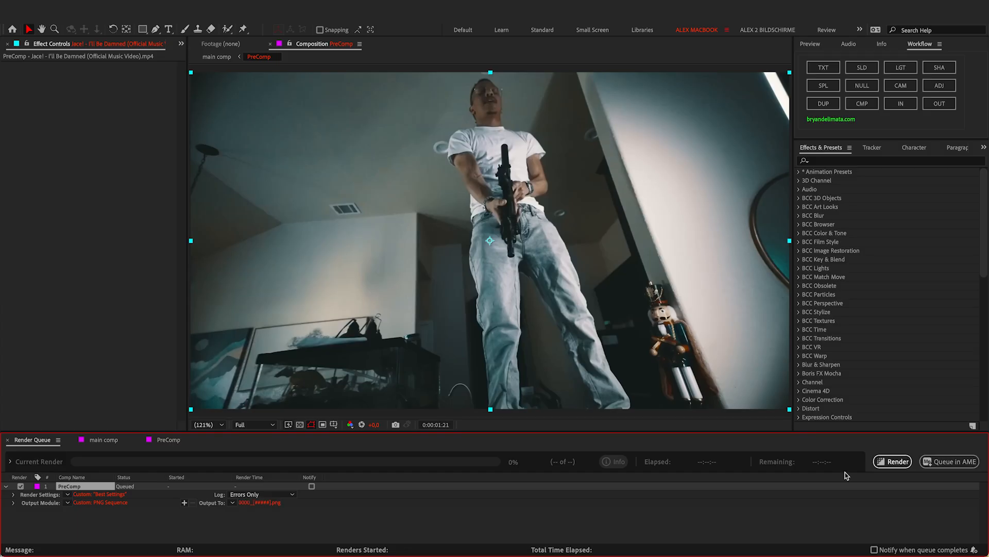
{"action": "left_click", "coordinate": [893, 461]}
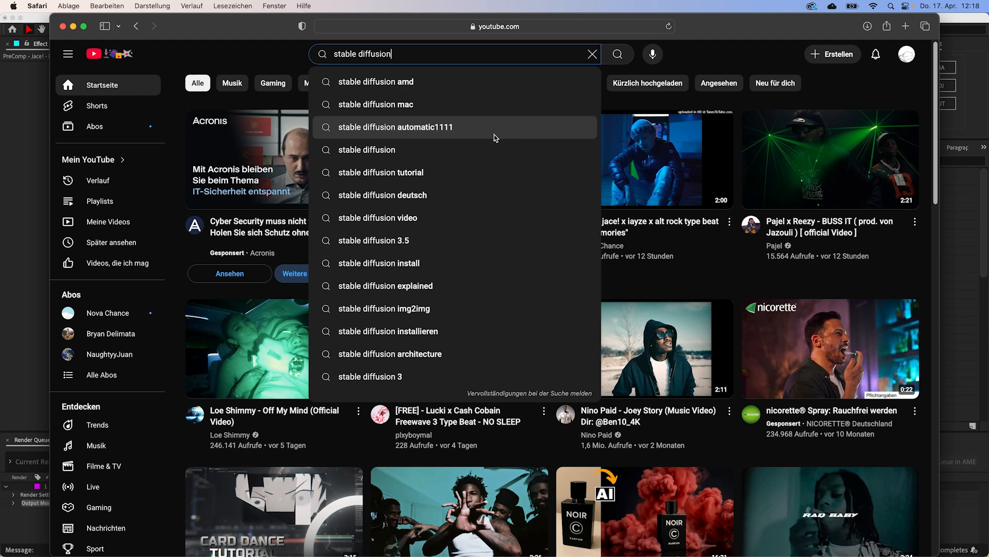
- Switch to YouTube, search for "stable diffusion automatic1111" and add "instal" to the query
{"action": "left_click", "coordinate": [438, 134]}
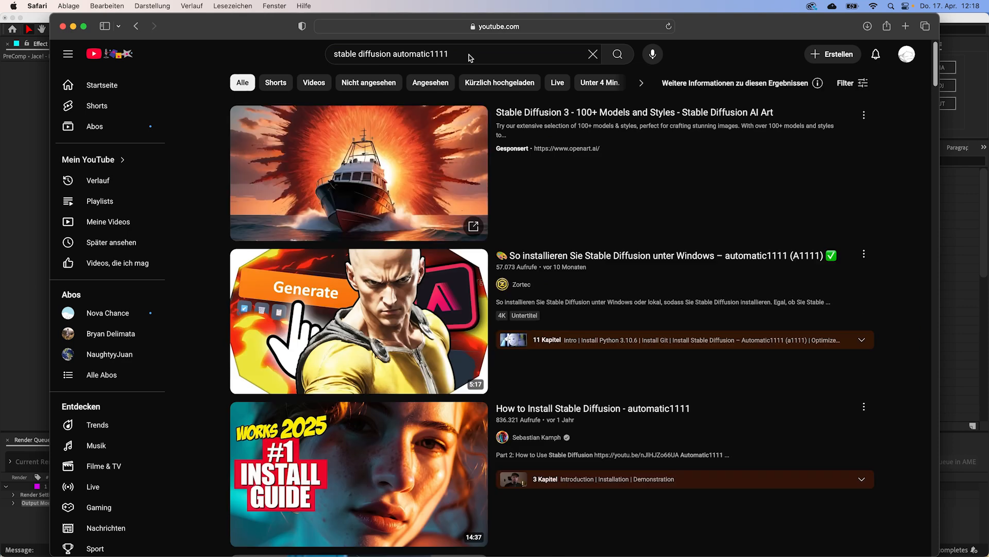
{"action": "left_click", "coordinate": [470, 54]}
{"action": "type", "text": "instal"}
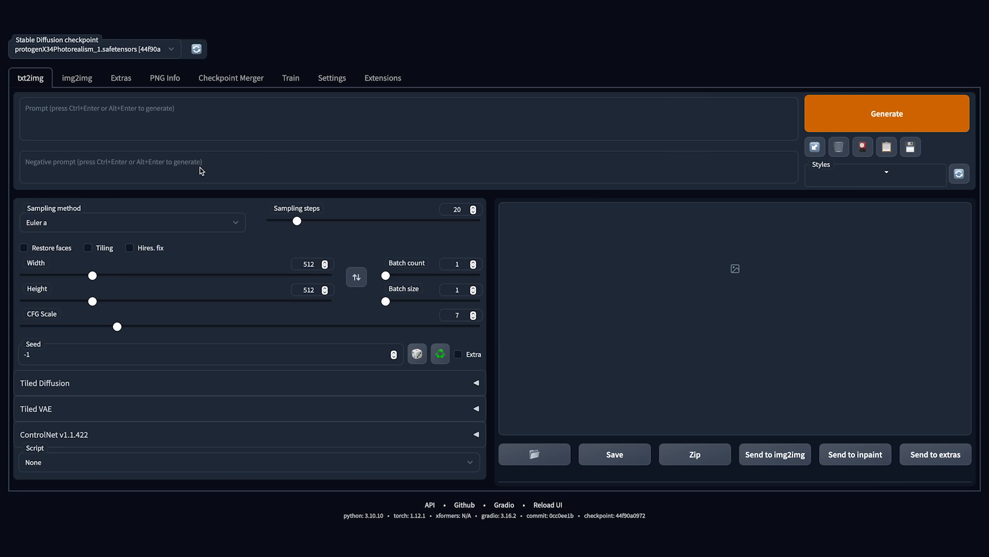
- Review the checkpoints in the Stable Diffusion web UI and open the models folder inside stable-diffusion-webui in Finder
{"action": "left_click", "coordinate": [162, 51]}
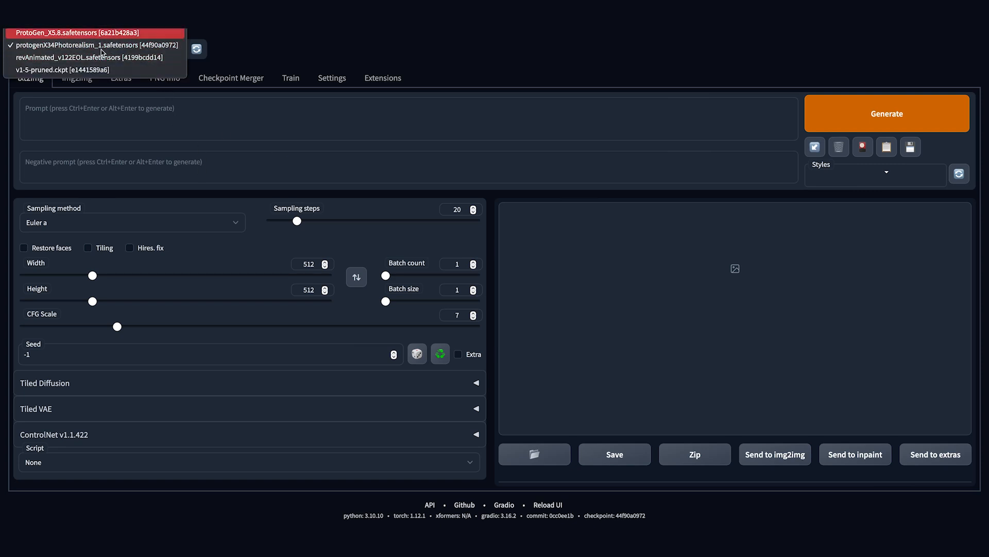
{"action": "left_click", "coordinate": [246, 44]}
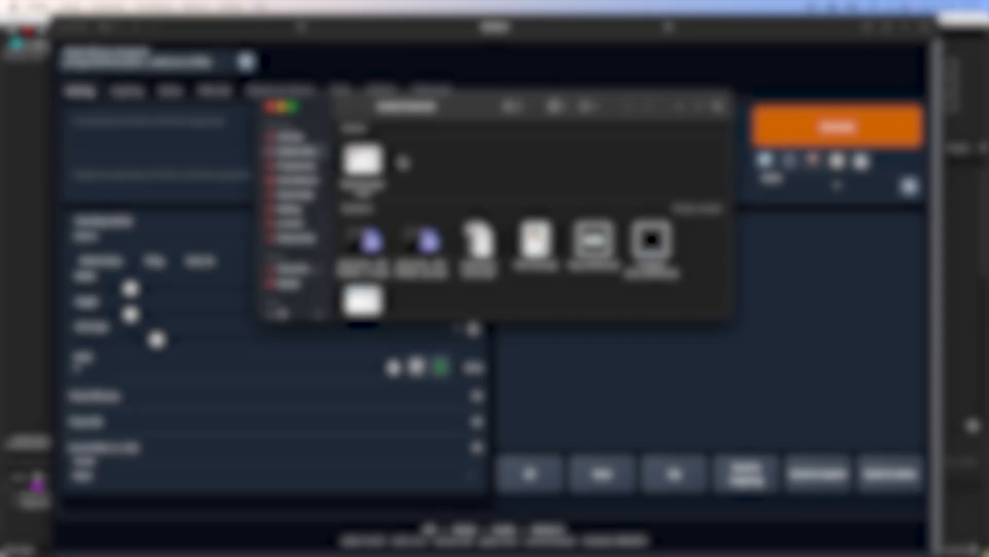
{"action": "left_click", "coordinate": [189, 8]}
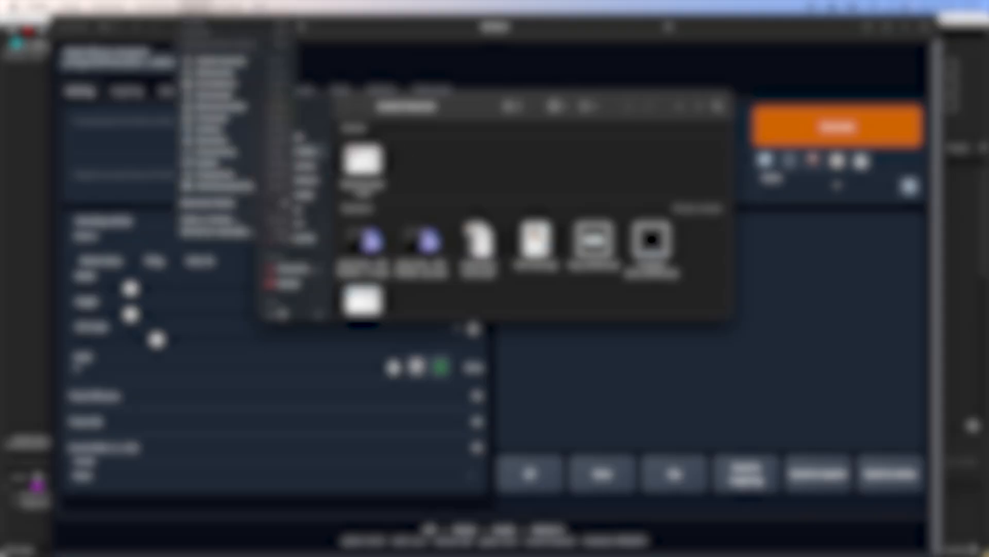
{"action": "left_click", "coordinate": [251, 109]}
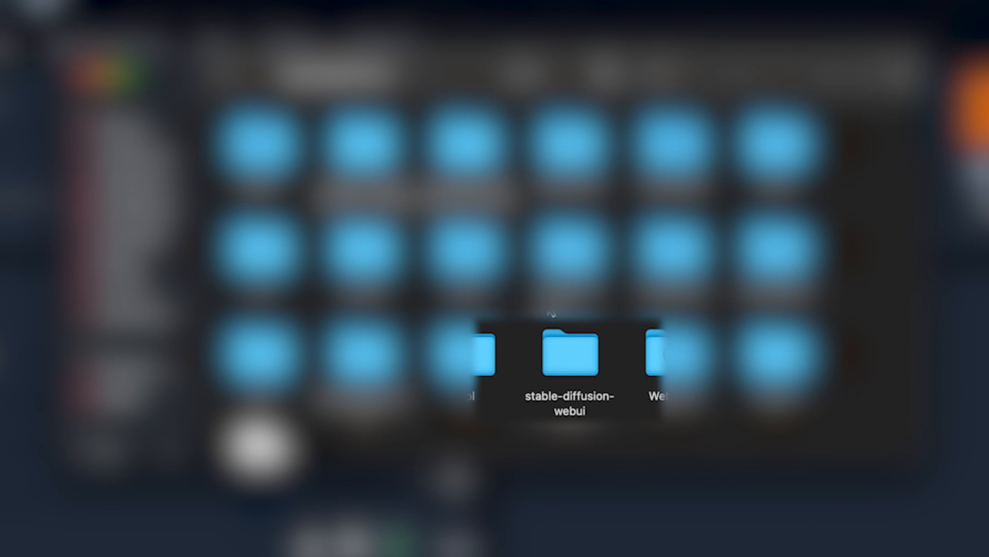
{"action": "double_click", "coordinate": [578, 342]}
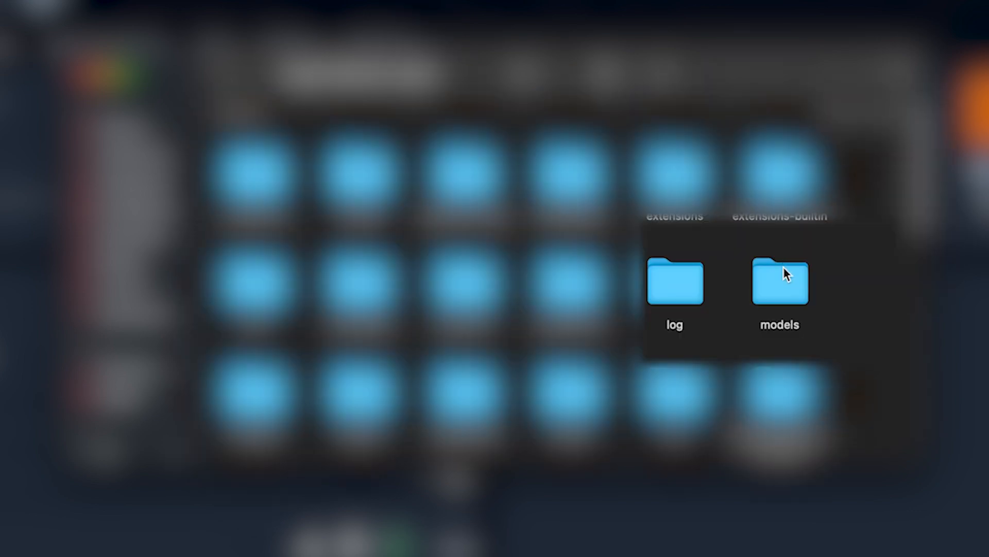
{"action": "double_click", "coordinate": [784, 267]}
{"action": "double_click", "coordinate": [377, 155]}
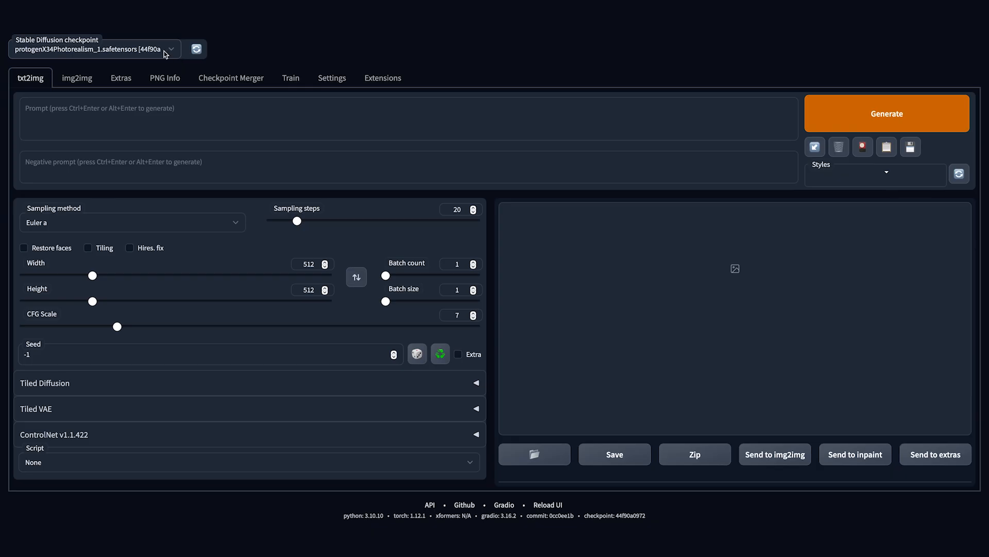
- Check the listed checkpoints again and download the Protogen x3.4 (Photorealism) Official Release checkpoint from Civitai
{"action": "left_click", "coordinate": [166, 52]}
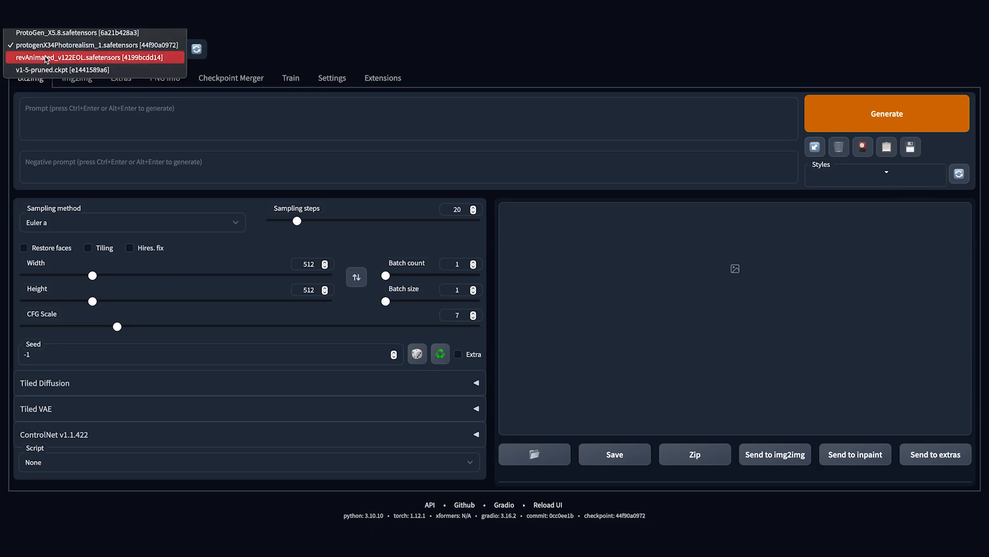
{"action": "left_click", "coordinate": [166, 48]}
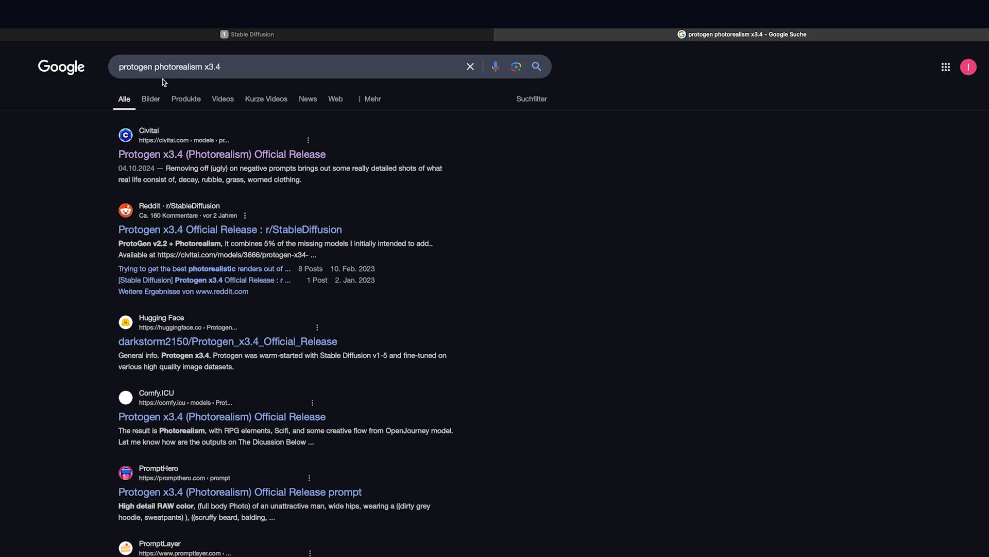
{"action": "left_click", "coordinate": [161, 159]}
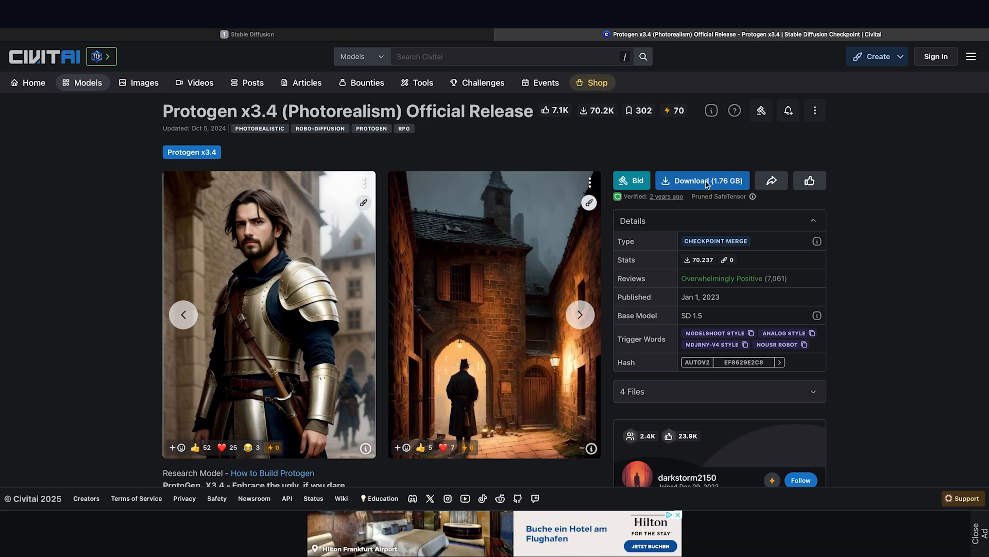
{"action": "left_click", "coordinate": [706, 182]}
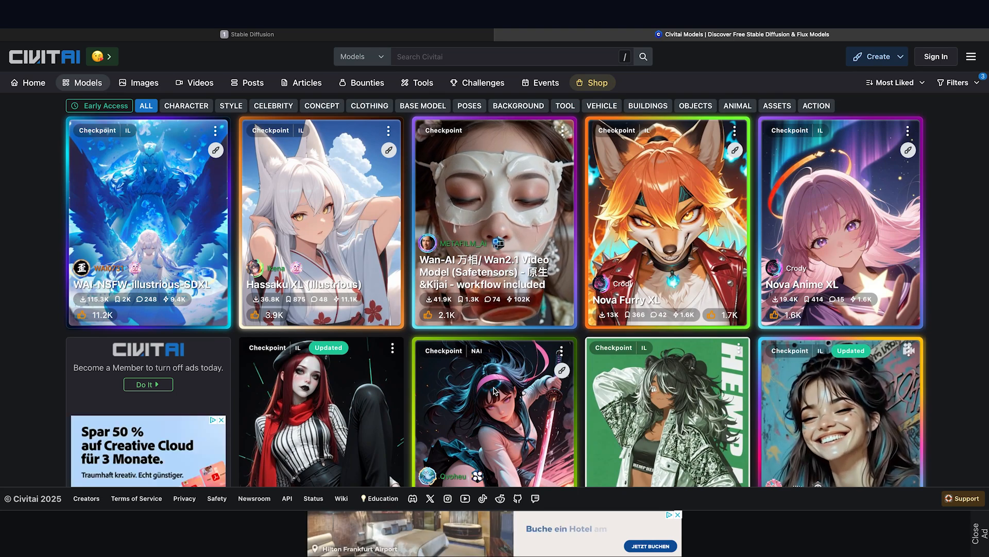
- Browse the Civitai model gallery for other checkpoints
{"action": "scroll", "coordinate": [518, 397], "scroll_direction": "down", "scroll_amount": 1}
{"action": "scroll", "coordinate": [518, 397], "scroll_direction": "down", "scroll_amount": 3}
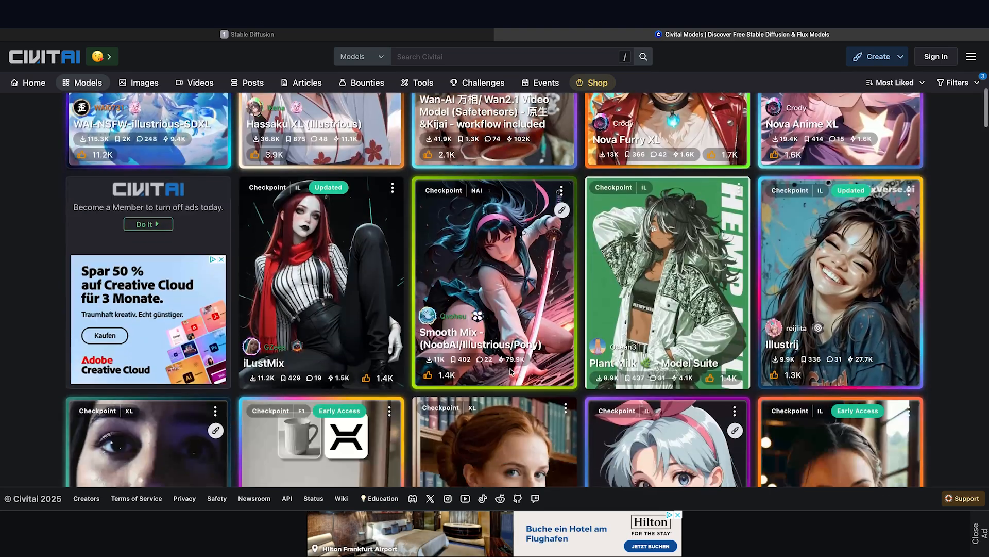
- Look through more checkpoints in the Civitai model gallery and open the filter options
{"action": "scroll", "coordinate": [513, 381], "scroll_direction": "down", "scroll_amount": 3}
{"action": "scroll", "coordinate": [510, 369], "scroll_direction": "down", "scroll_amount": 15}
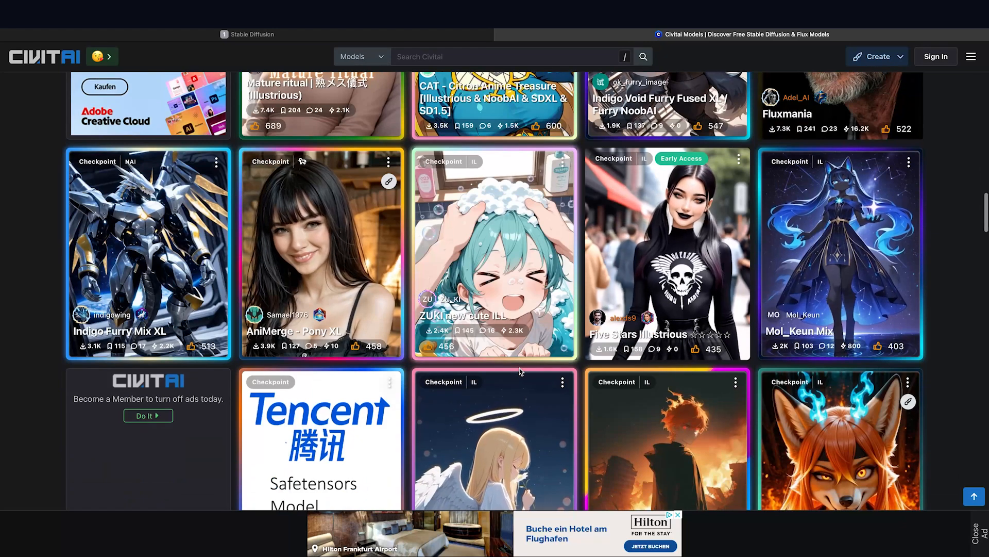
{"action": "scroll", "coordinate": [520, 369], "scroll_direction": "up", "scroll_amount": 20}
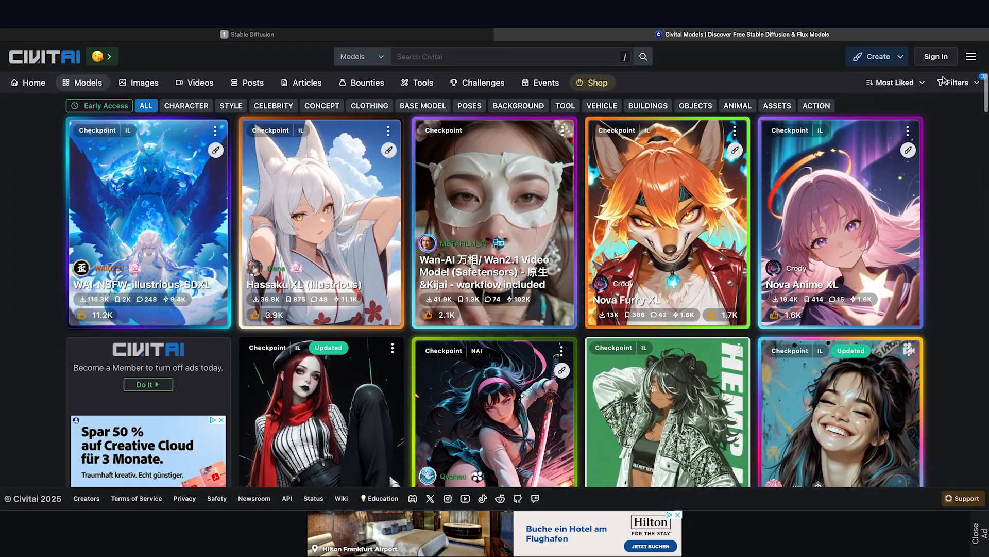
{"action": "left_click", "coordinate": [963, 84]}
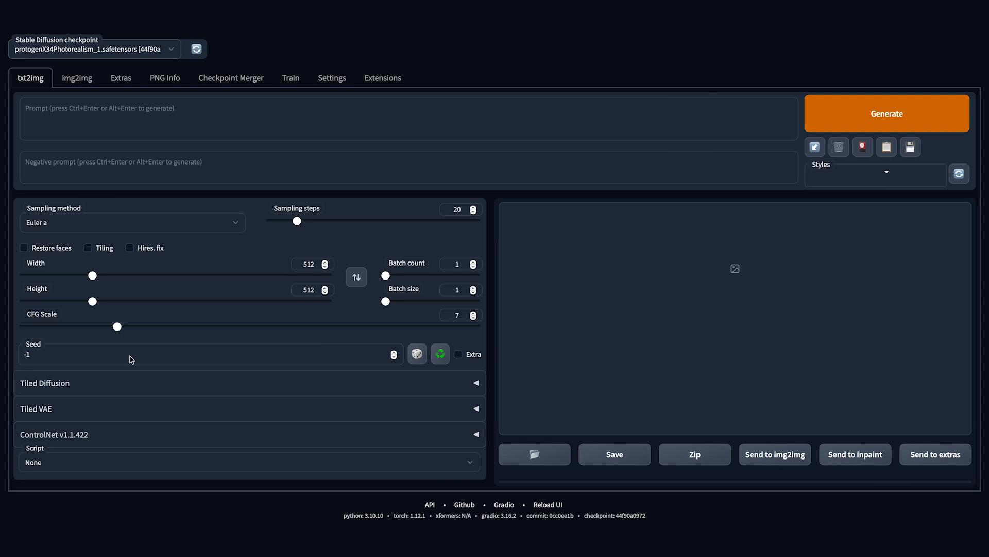
- Switch to Stable Diffusion's img2img mode and load frame 0000_00022.png from the ai1 folder as the source image
{"action": "left_click", "coordinate": [90, 85]}
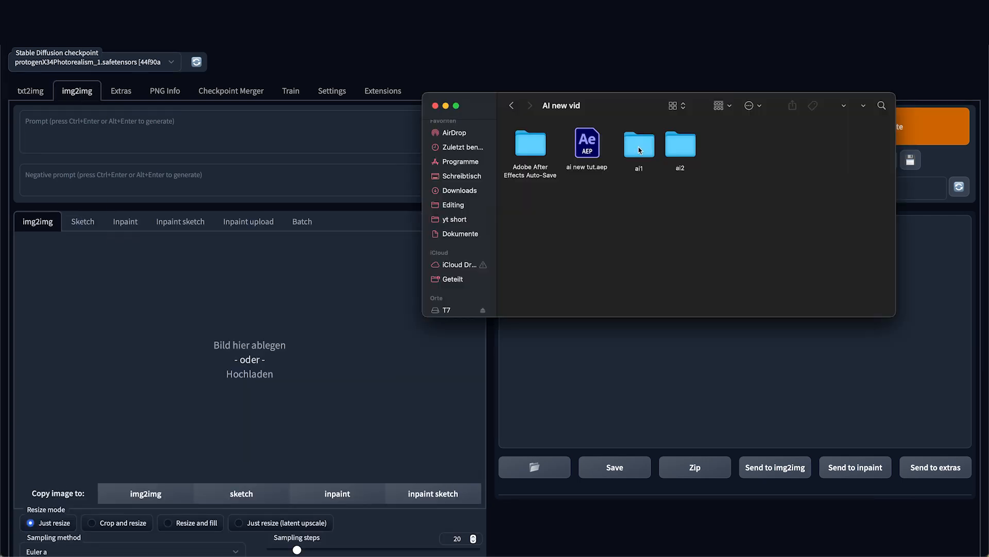
{"action": "double_click", "coordinate": [639, 149]}
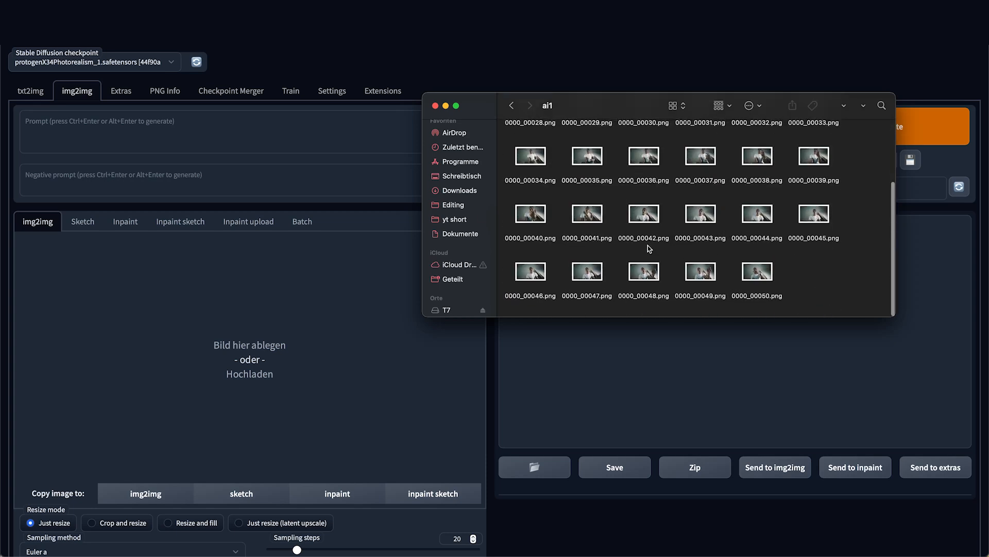
{"action": "left_click_drag", "start_coordinate": [531, 148], "coordinate": [214, 333]}
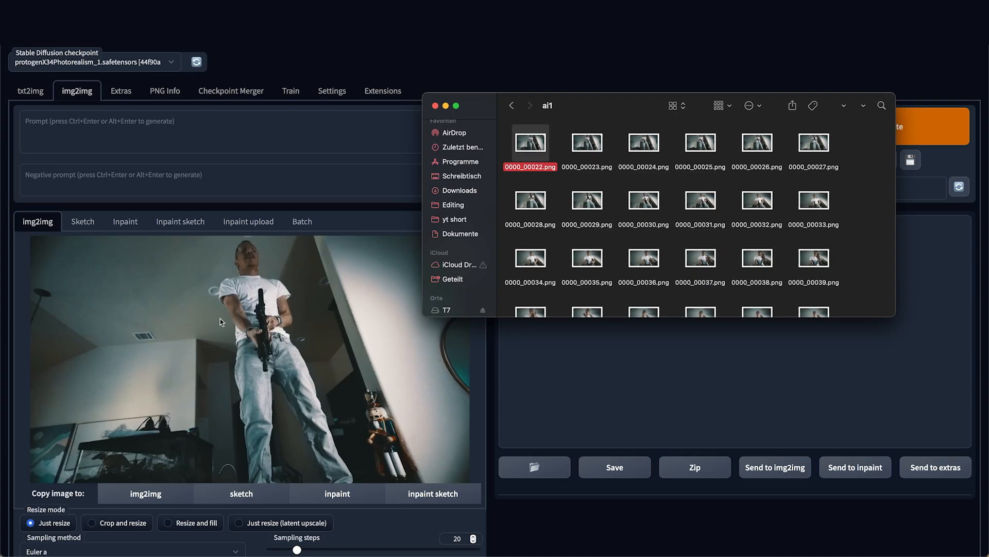
{"action": "left_click", "coordinate": [223, 322]}
- Set the output size to 1024 by 576 and the sampling steps to 133
{"action": "scroll", "coordinate": [223, 322], "scroll_direction": "down", "scroll_amount": 4}
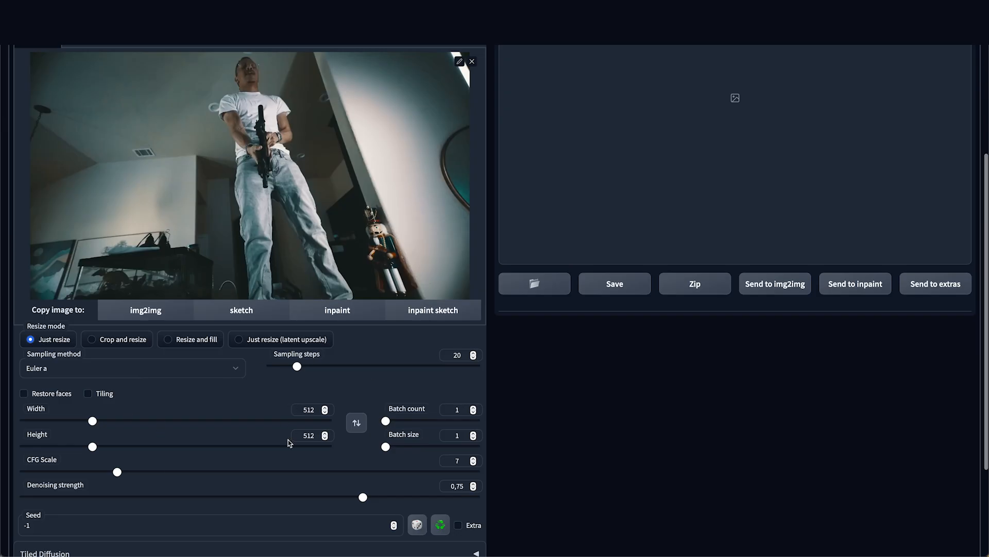
{"action": "double_click", "coordinate": [309, 410]}
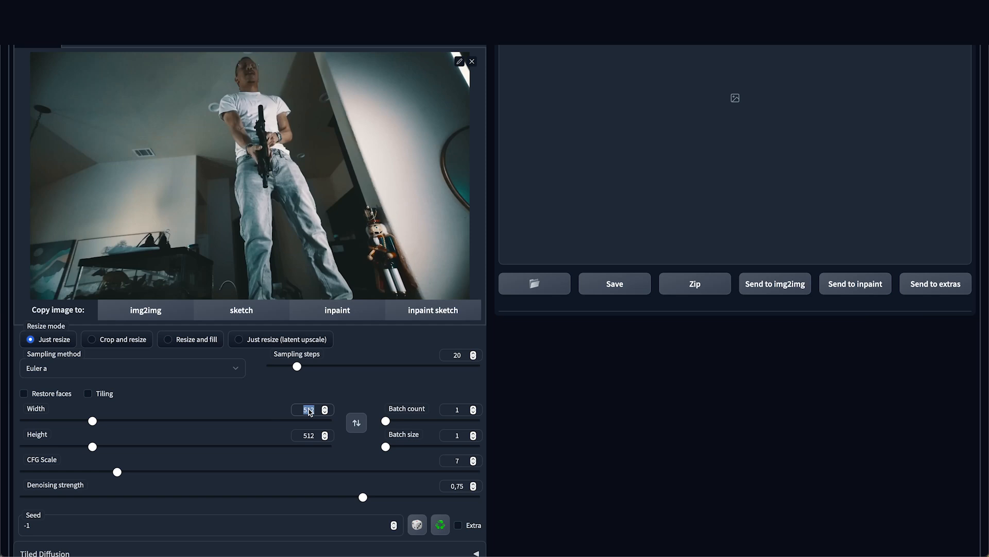
{"action": "type", "text": "1024"}
{"action": "double_click", "coordinate": [311, 435]}
{"action": "type", "text": "576"}
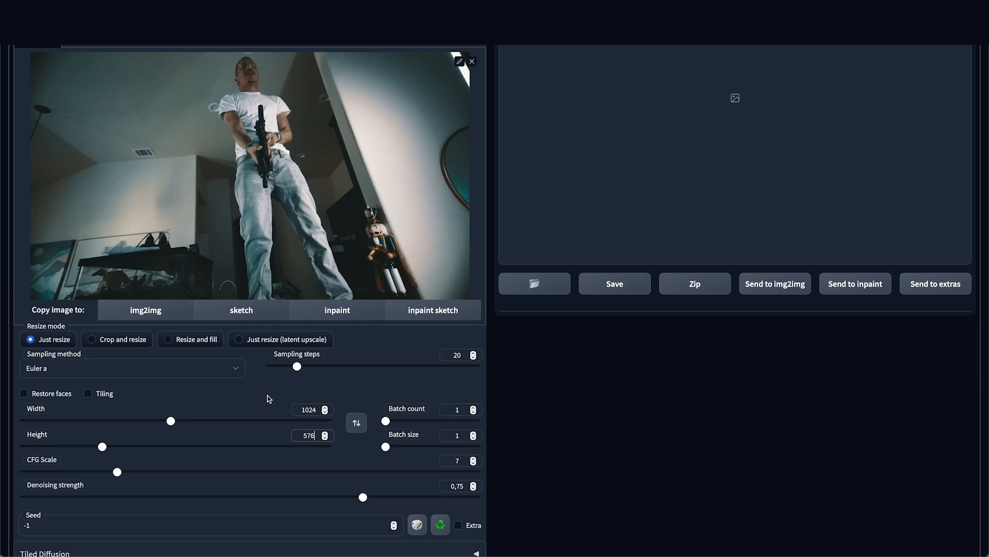
{"action": "double_click", "coordinate": [459, 356]}
{"action": "type", "text": "133"}
- Generate a test image from the prompt "alien" with the sampling steps set to 40
{"action": "scroll", "coordinate": [7, 76], "scroll_direction": "up", "scroll_amount": 4}
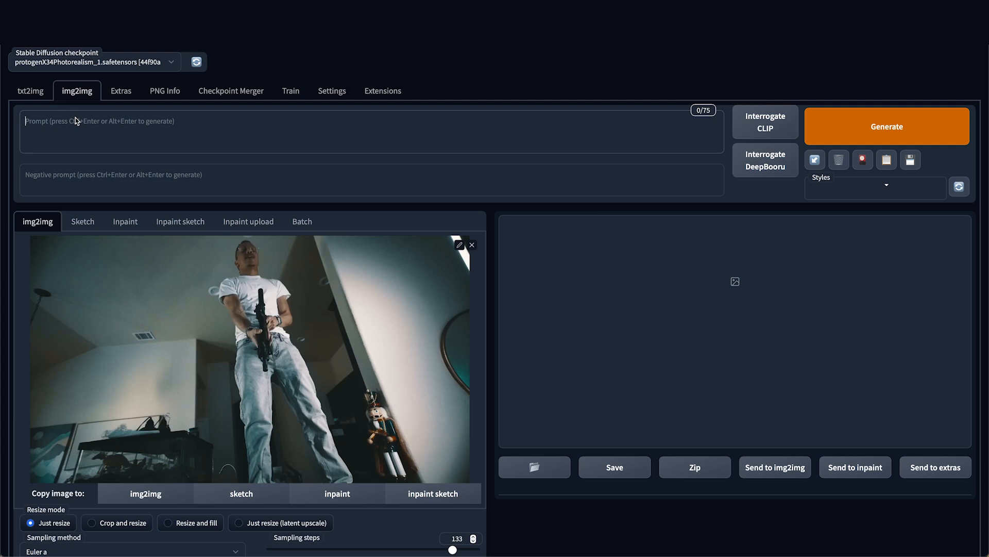
{"action": "type", "text": "alien"}
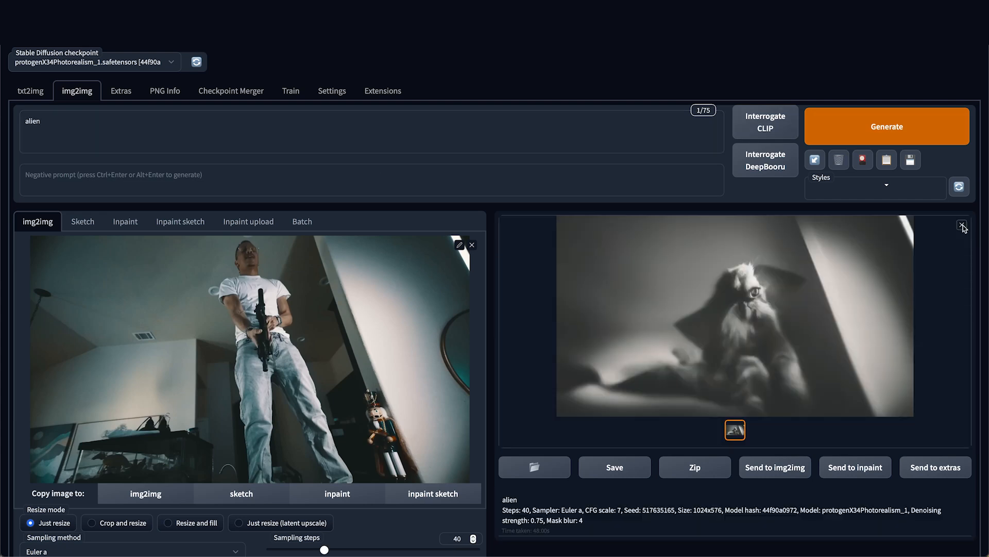
{"action": "left_click", "coordinate": [962, 225]}
{"action": "left_click", "coordinate": [573, 255]}
- Clear the prompt and have CLIP interrogation describe the source image in its place
{"action": "left_click", "coordinate": [211, 150]}
{"action": "key", "text": "ctrl+a"}
{"action": "key", "text": "BackSpace"}
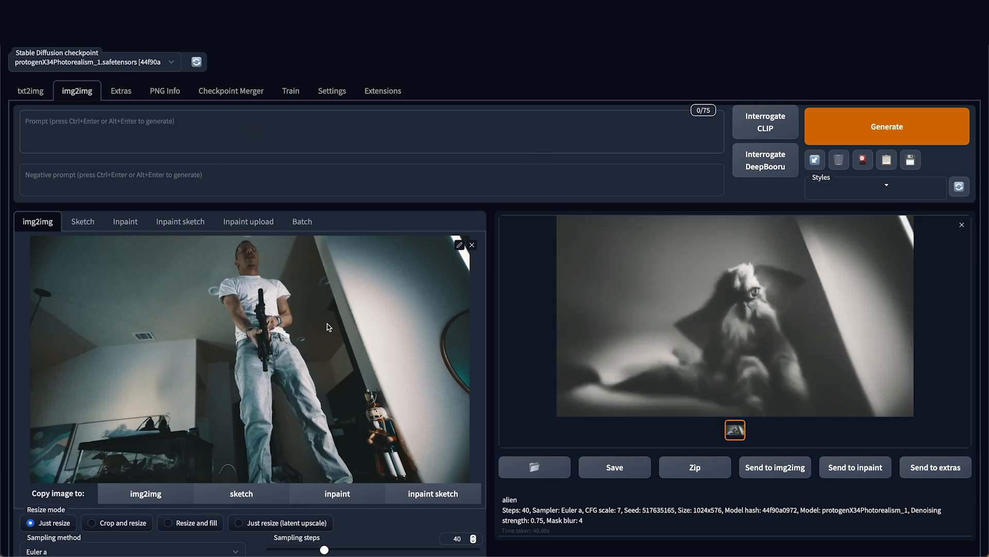
{"action": "left_click", "coordinate": [774, 129]}
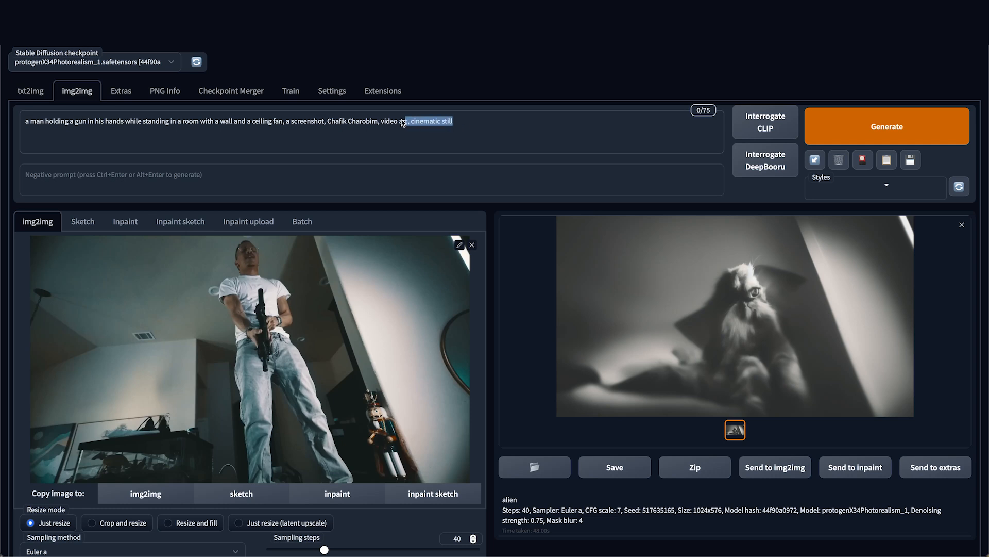
- Trim the interrogated prompt down to "a man holding a gun in his hands"
{"action": "left_click_drag", "start_coordinate": [401, 119], "coordinate": [279, 118]}
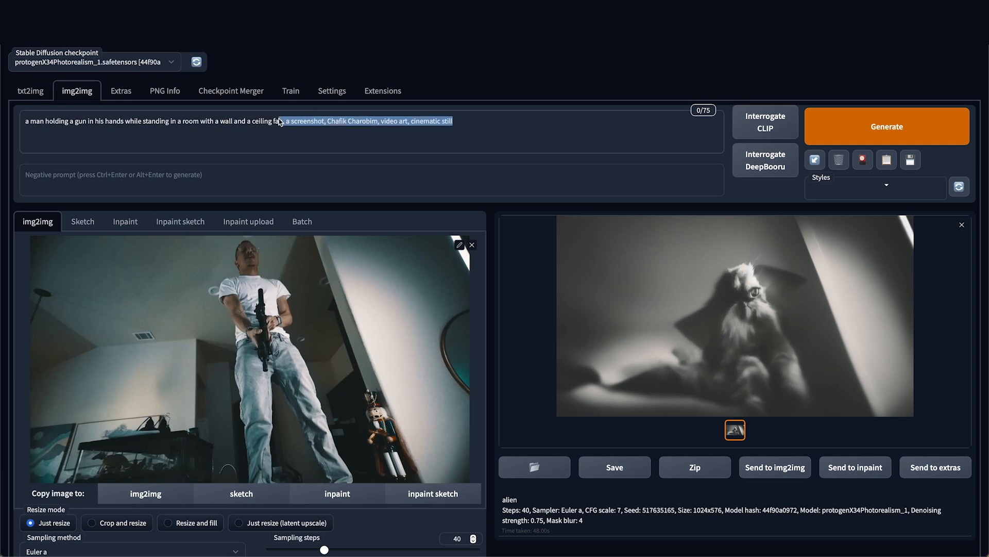
{"action": "key", "text": "BackSpace"}
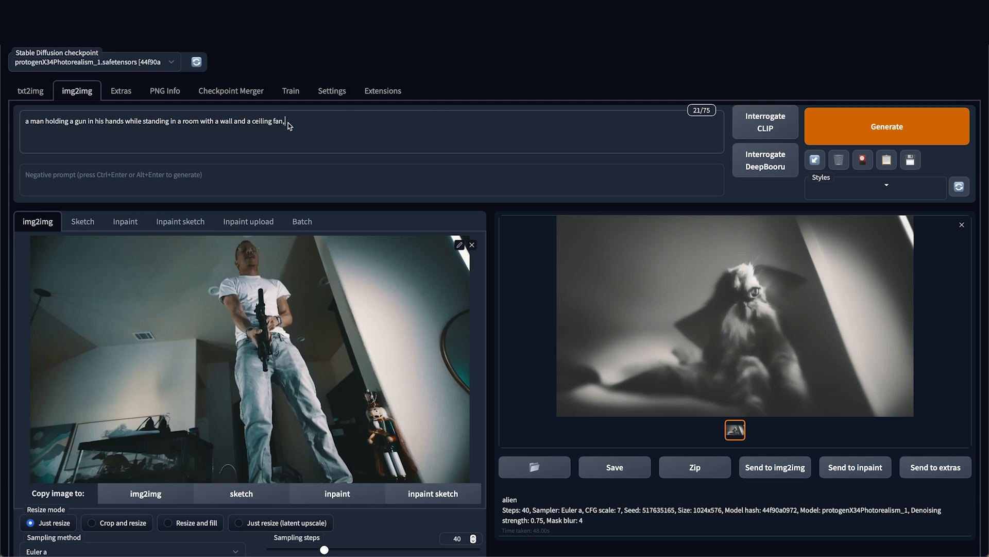
{"action": "left_click_drag", "start_coordinate": [288, 122], "coordinate": [148, 123]}
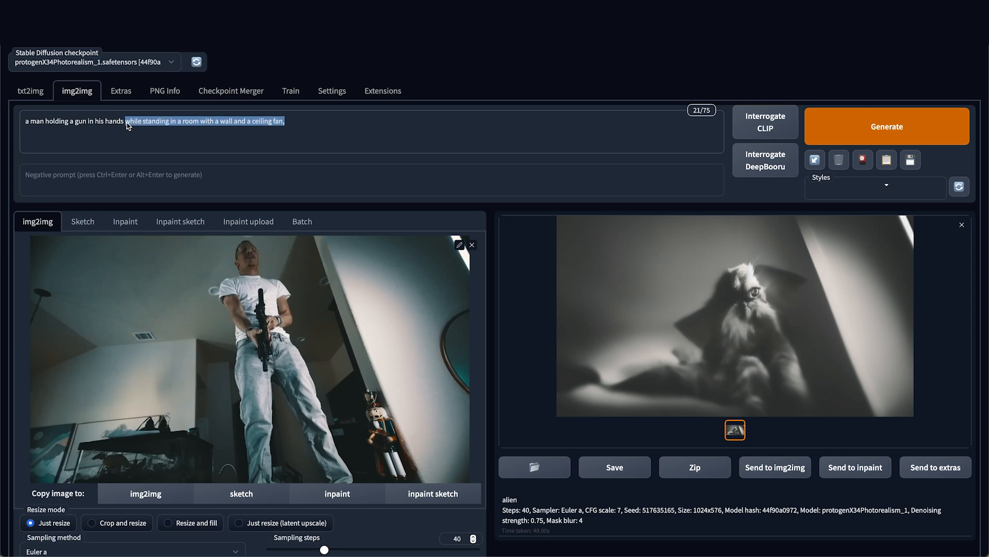
{"action": "key", "text": "BackSpace"}
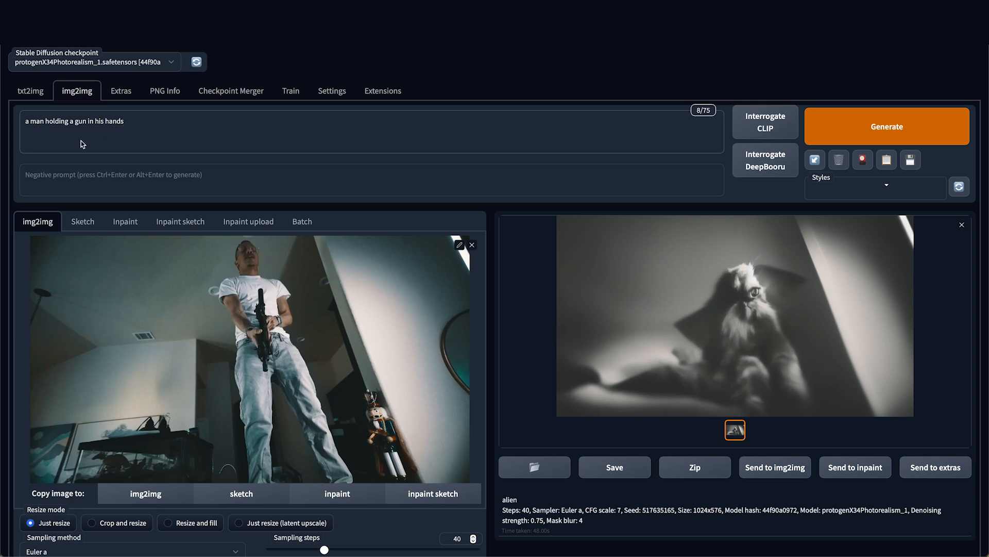
- Replace "man" with "skeleton" in the prompt and append ", skeleton, bones, horror, creepy, glowing blue highlights"
{"action": "double_click", "coordinate": [38, 123]}
{"action": "type", "text": "skeleton"}
{"action": "type", "text": "skeleton"}
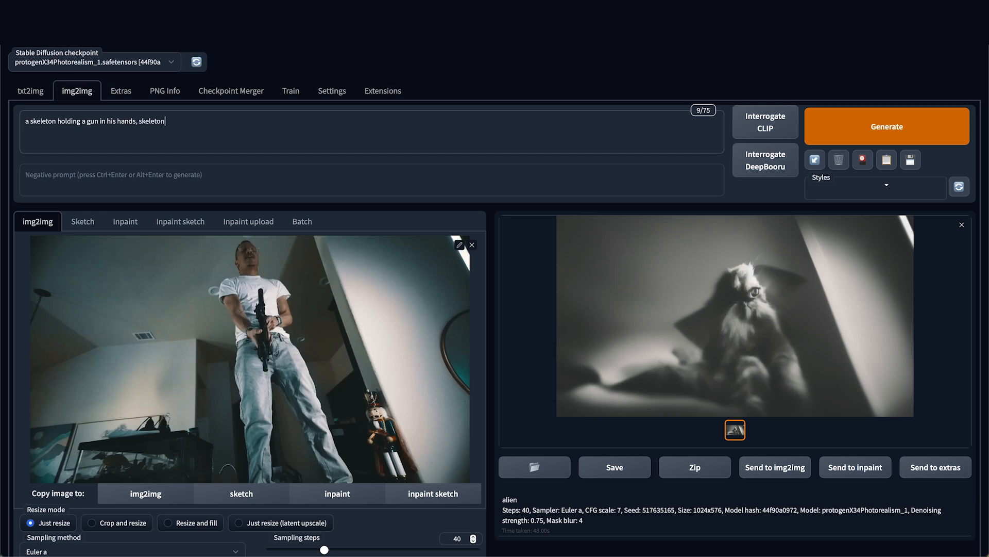
{"action": "type", "text": ", bones, horror, creepy, glowing blue "}
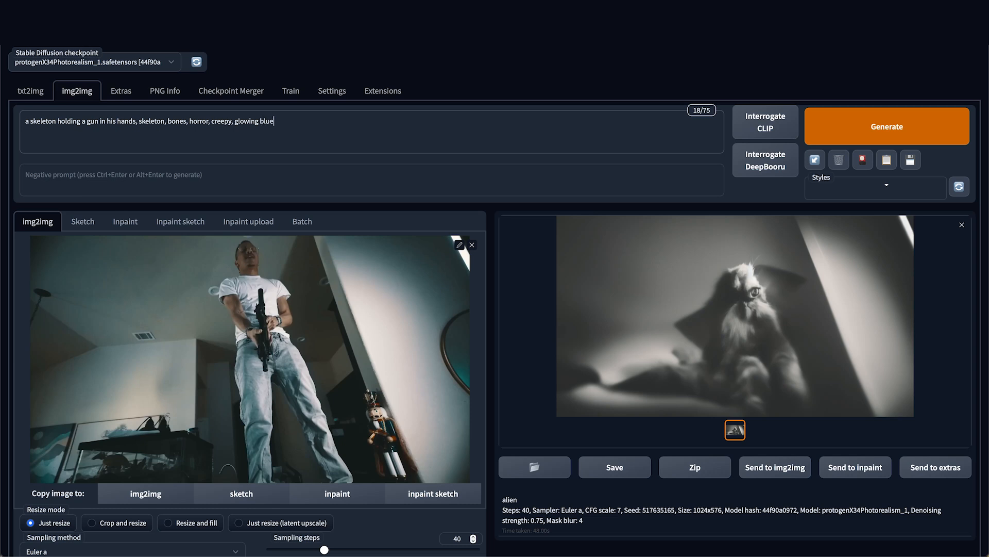
{"action": "type", "text": "highlights"}
- Enter "female, cartoon, comic" as the negative prompt
{"action": "left_click", "coordinate": [195, 177]}
{"action": "type", "text": "fe"}
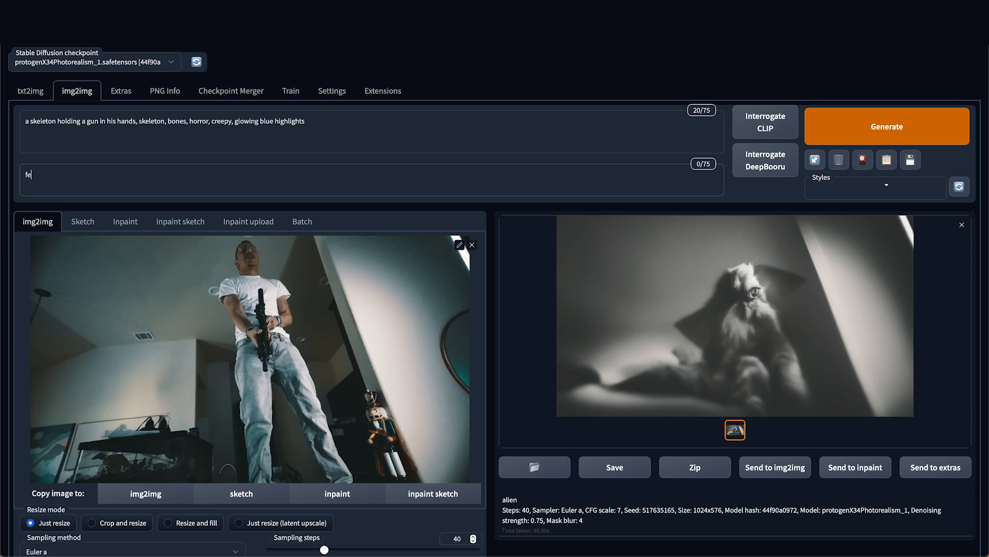
{"action": "type", "text": "male, cartoon, comic"}
- Try the CFG scale across its range and set it to 25
{"action": "scroll", "coordinate": [270, 138], "scroll_direction": "down", "scroll_amount": 5}
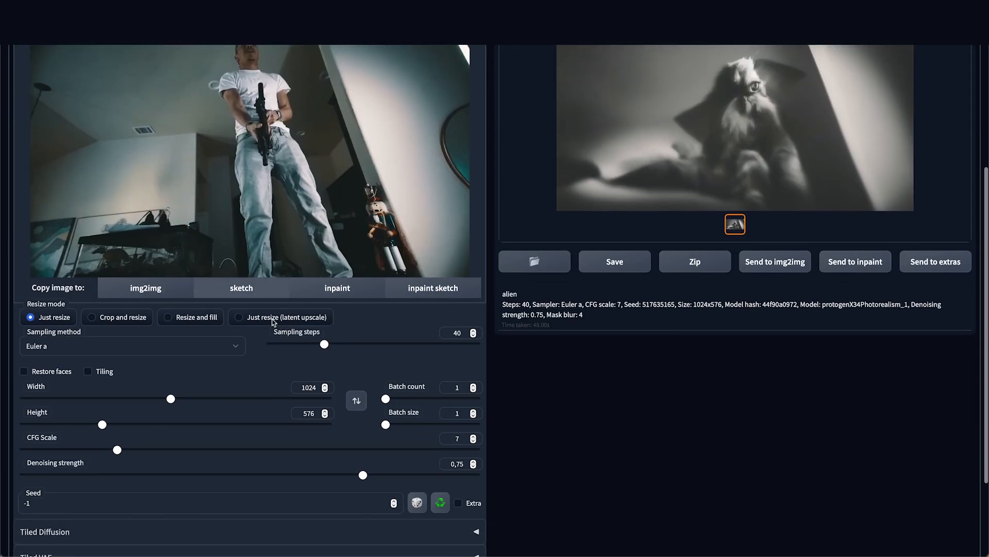
{"action": "scroll", "coordinate": [370, 333], "scroll_direction": "down", "scroll_amount": 1}
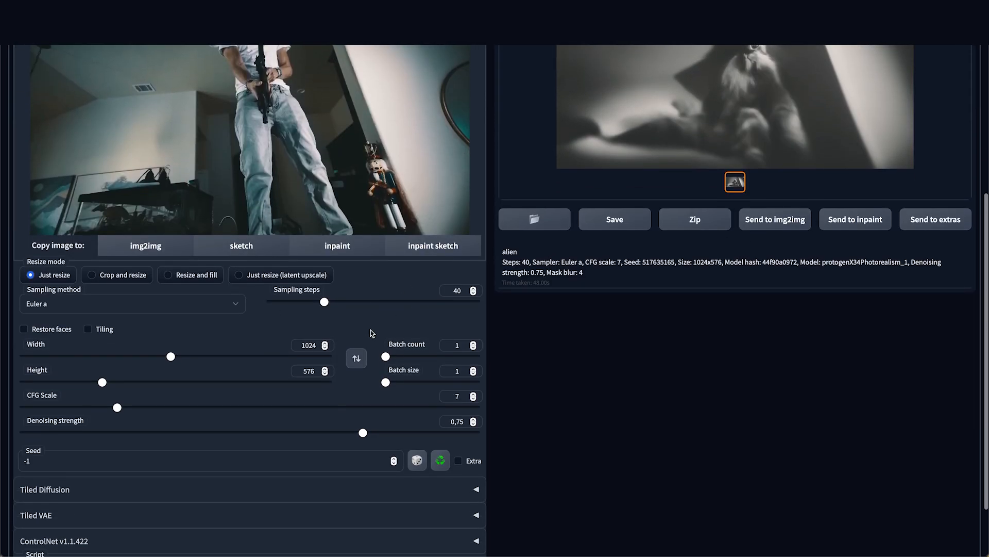
{"action": "scroll", "coordinate": [106, 399], "scroll_direction": "down", "scroll_amount": 2}
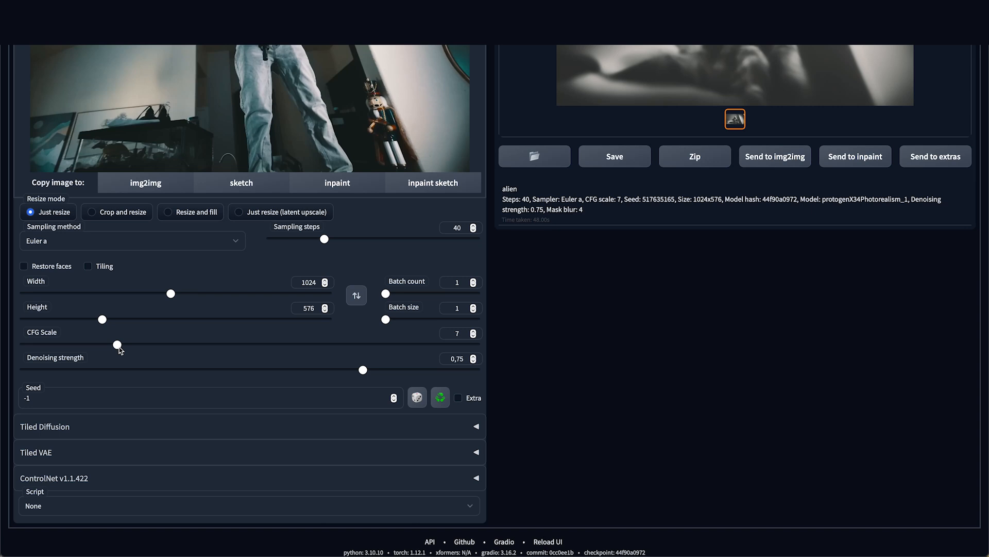
{"action": "left_click_drag", "start_coordinate": [118, 345], "coordinate": [508, 342]}
{"action": "left_click_drag", "start_coordinate": [476, 345], "coordinate": [1, 355]}
{"action": "left_click", "coordinate": [436, 344]}
{"action": "left_click_drag", "start_coordinate": [435, 344], "coordinate": [398, 345]}
{"action": "scroll", "coordinate": [303, 362], "scroll_direction": "up", "scroll_amount": 1}
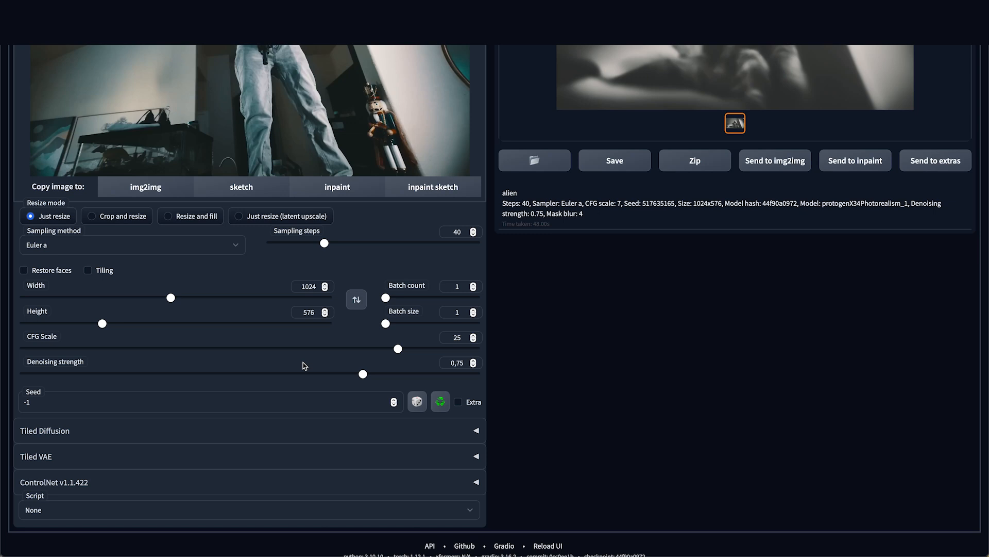
- Set the denoising strength to 0.3 and generate the skeleton image
{"action": "left_click_drag", "start_coordinate": [363, 374], "coordinate": [507, 374]}
{"action": "scroll", "coordinate": [376, 358], "scroll_direction": "up", "scroll_amount": 2}
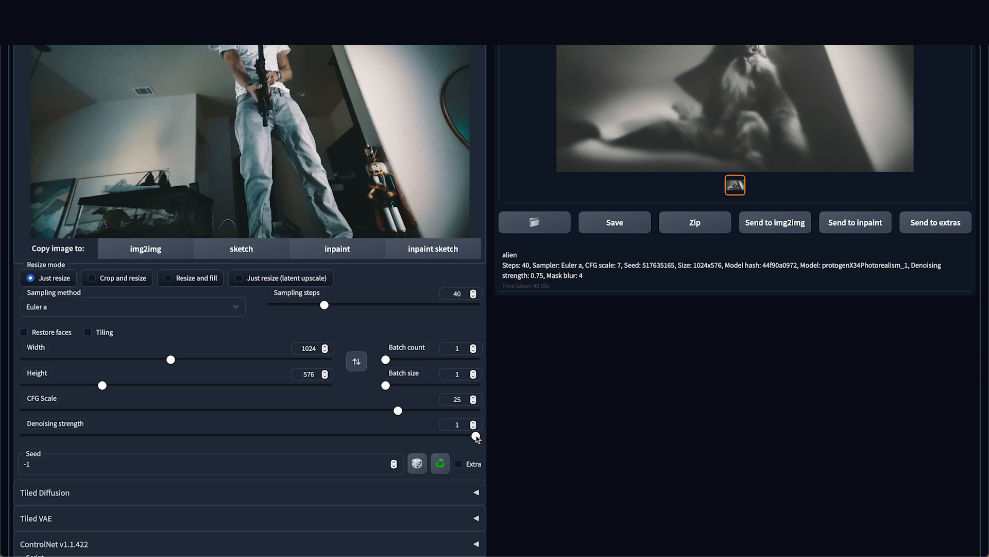
{"action": "left_click_drag", "start_coordinate": [475, 435], "coordinate": [132, 437]}
{"action": "left_click_drag", "start_coordinate": [196, 426], "coordinate": [160, 433]}
{"action": "scroll", "coordinate": [332, 426], "scroll_direction": "down", "scroll_amount": 1}
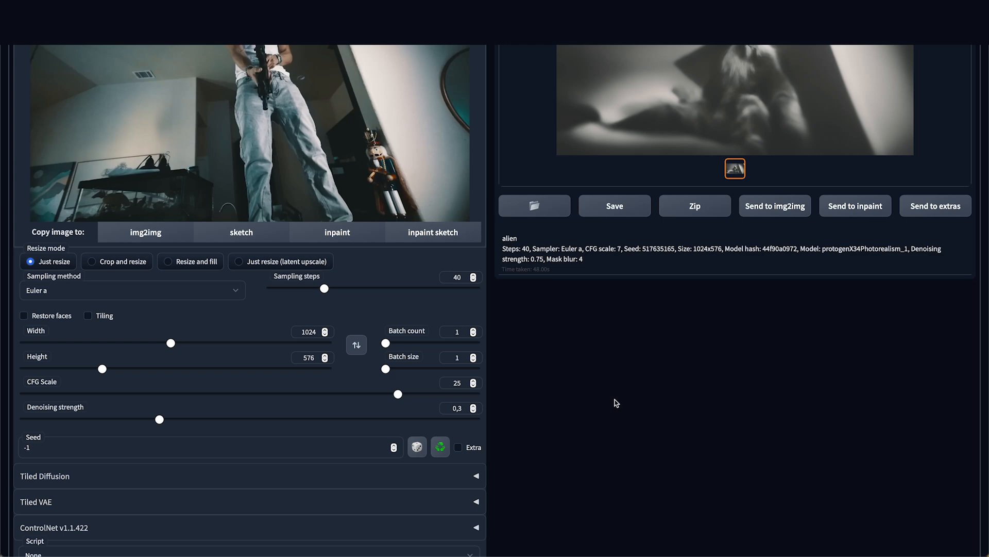
{"action": "scroll", "coordinate": [614, 402], "scroll_direction": "up", "scroll_amount": 5}
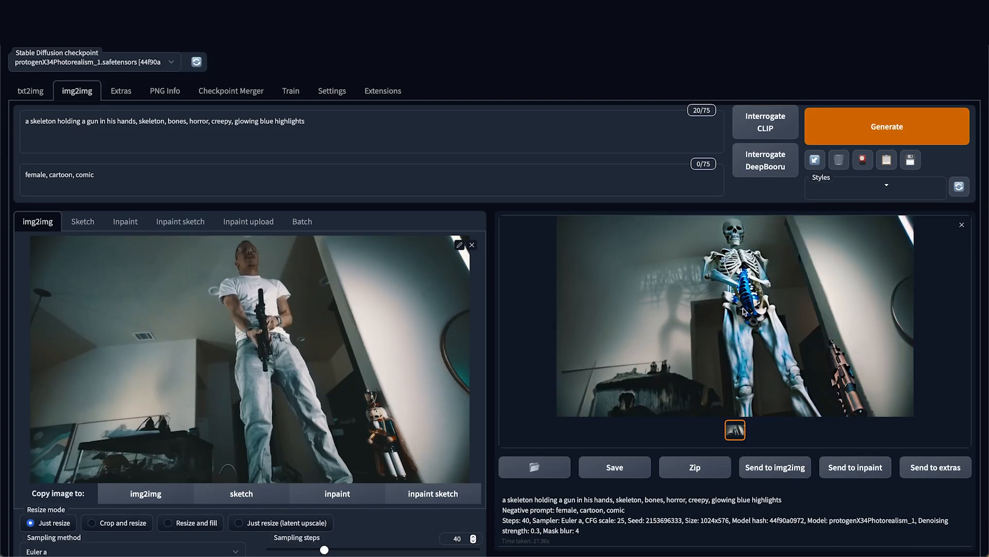
- Lower the denoising strength to 0.24 and generate the skeleton image again
{"action": "scroll", "coordinate": [743, 310], "scroll_direction": "down", "scroll_amount": 3}
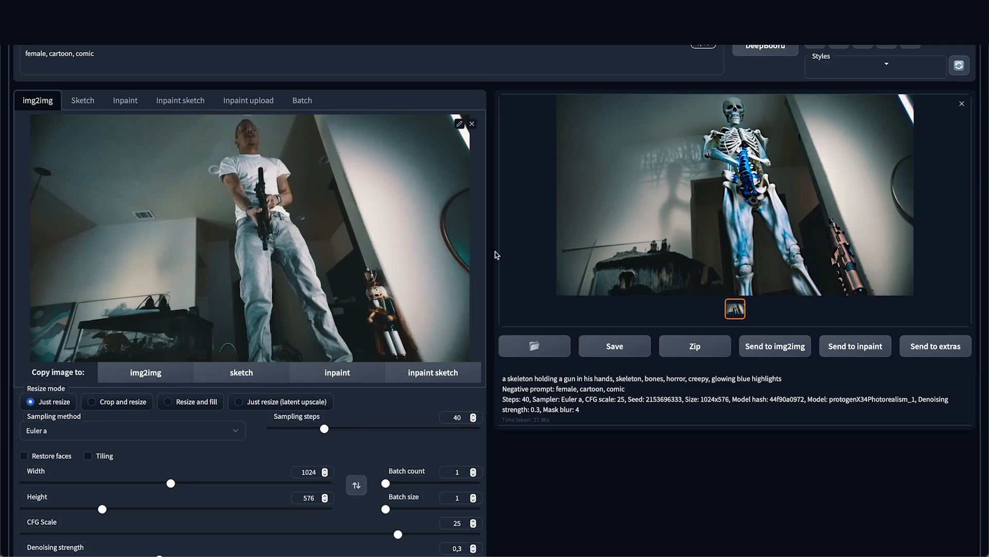
{"action": "scroll", "coordinate": [495, 252], "scroll_direction": "down", "scroll_amount": 5}
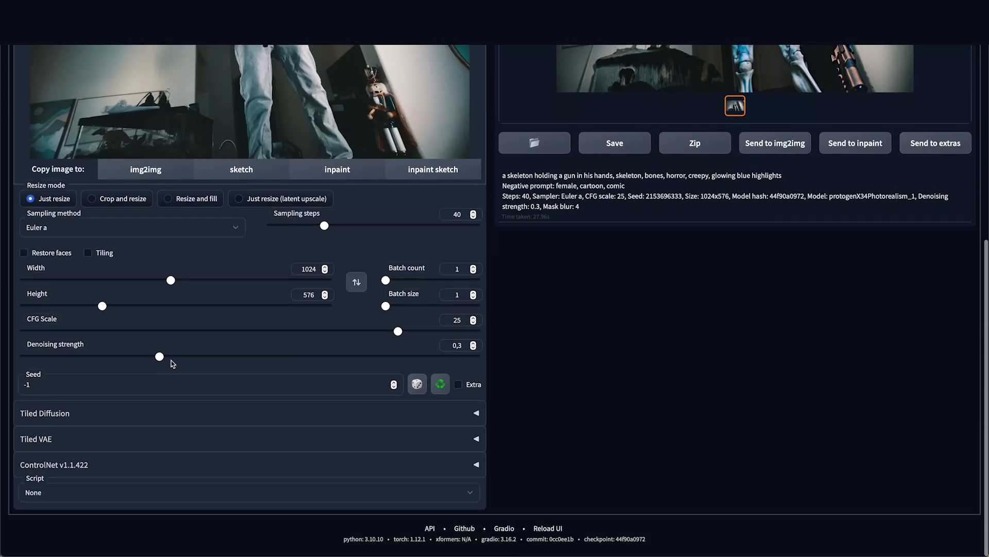
{"action": "left_click_drag", "start_coordinate": [160, 356], "coordinate": [133, 356]}
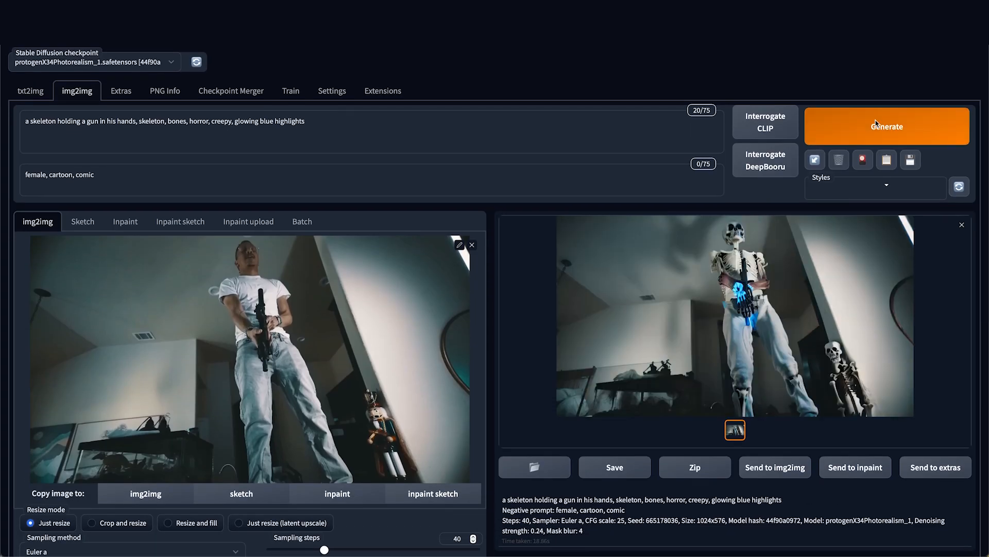
- Raise the CFG scale to 30, regenerate the image and copy its seed from the generation details
{"action": "scroll", "coordinate": [403, 451], "scroll_direction": "down", "scroll_amount": 4}
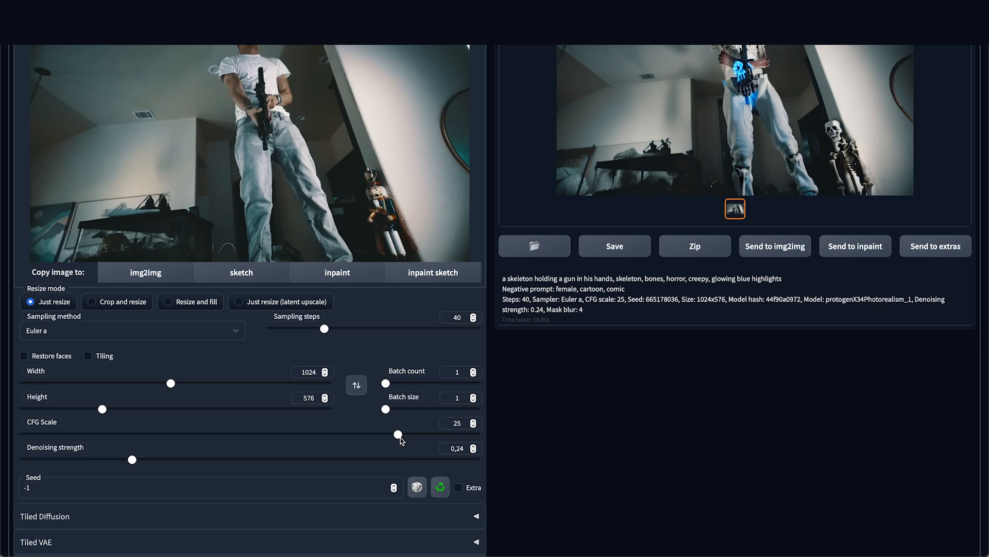
{"action": "scroll", "coordinate": [595, 391], "scroll_direction": "up", "scroll_amount": 4}
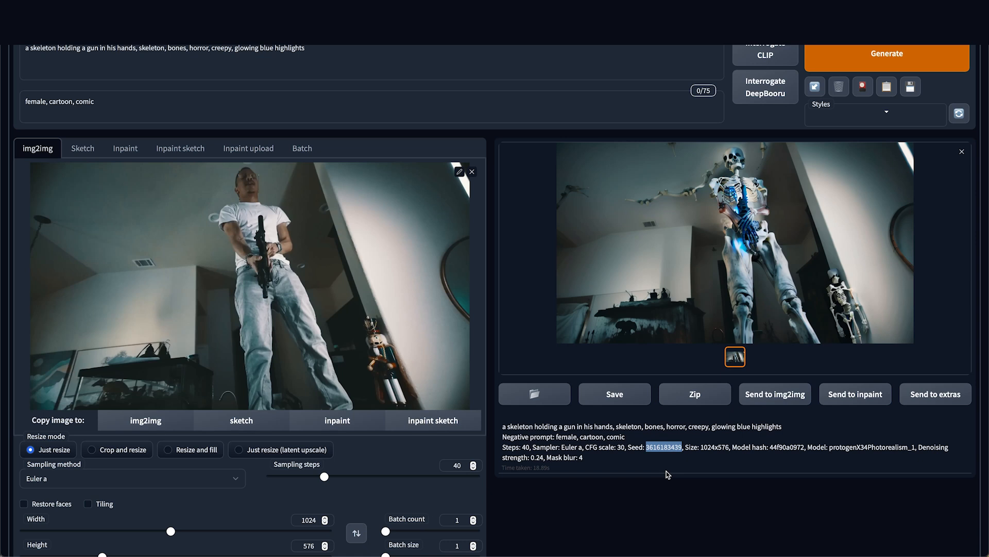
{"action": "scroll", "coordinate": [666, 471], "scroll_direction": "down", "scroll_amount": 3}
{"action": "double_click", "coordinate": [50, 506]}
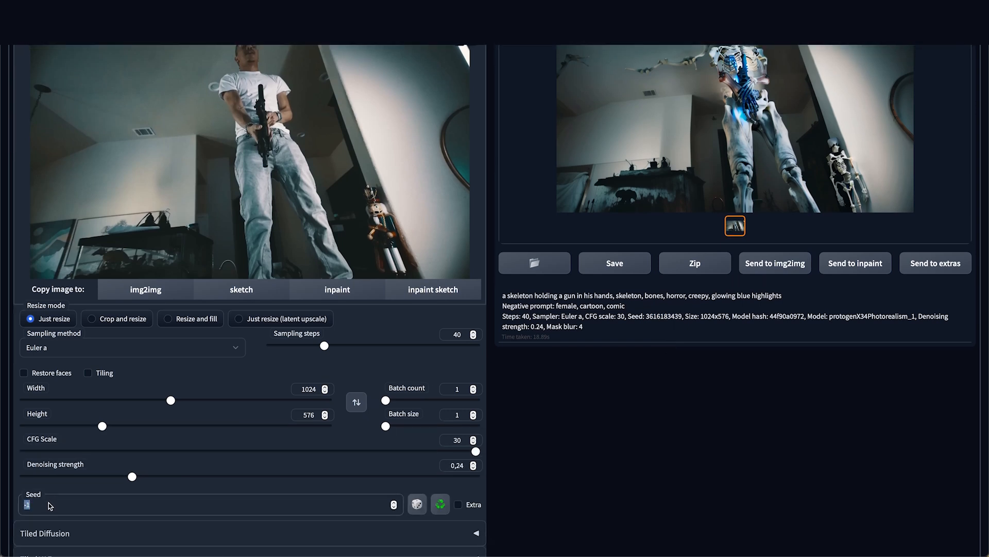
{"action": "key", "text": "ctrl+v"}
{"action": "scroll", "coordinate": [190, 487], "scroll_direction": "up", "scroll_amount": 1}
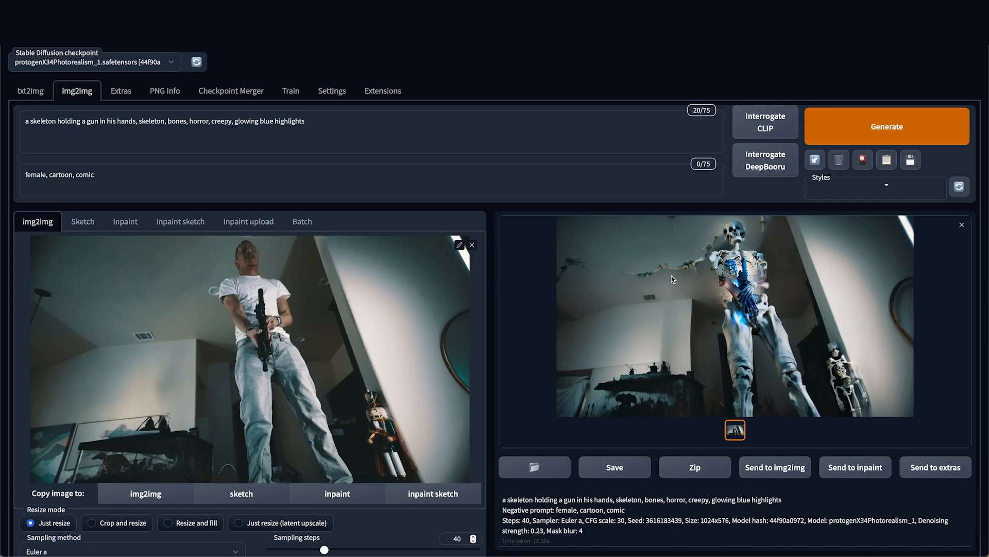
{"action": "scroll", "coordinate": [675, 280], "scroll_direction": "down", "scroll_amount": 5}
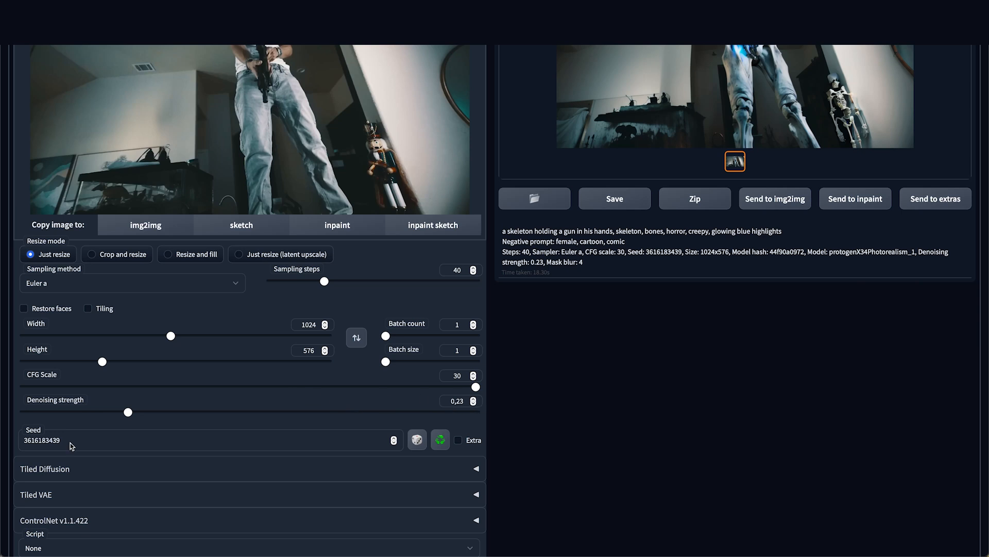
- Load frame 0000_00037.png from the ai1 folder as the img2img source and generate its skeleton version with the current settings
{"action": "scroll", "coordinate": [233, 406], "scroll_direction": "up", "scroll_amount": 5}
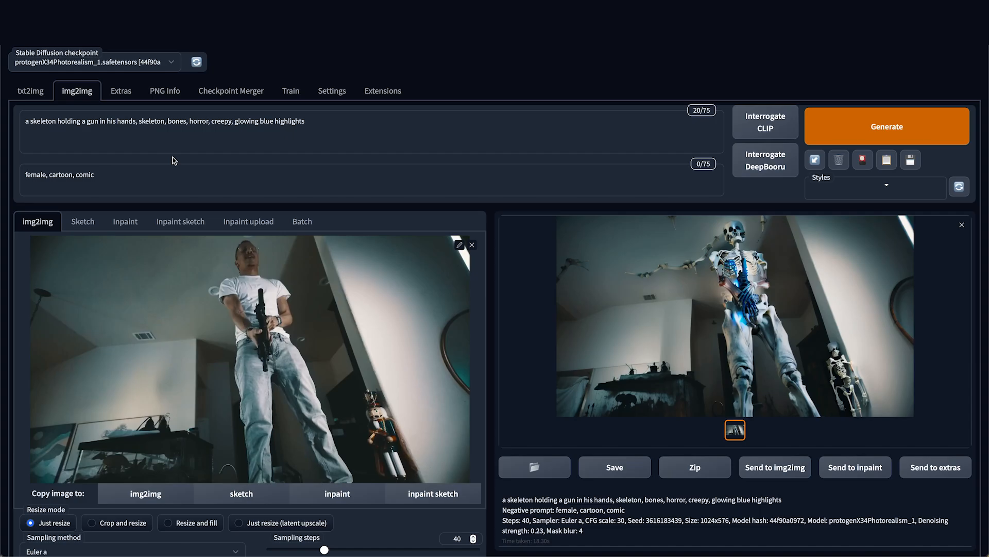
{"action": "scroll", "coordinate": [173, 156], "scroll_direction": "down", "scroll_amount": 4}
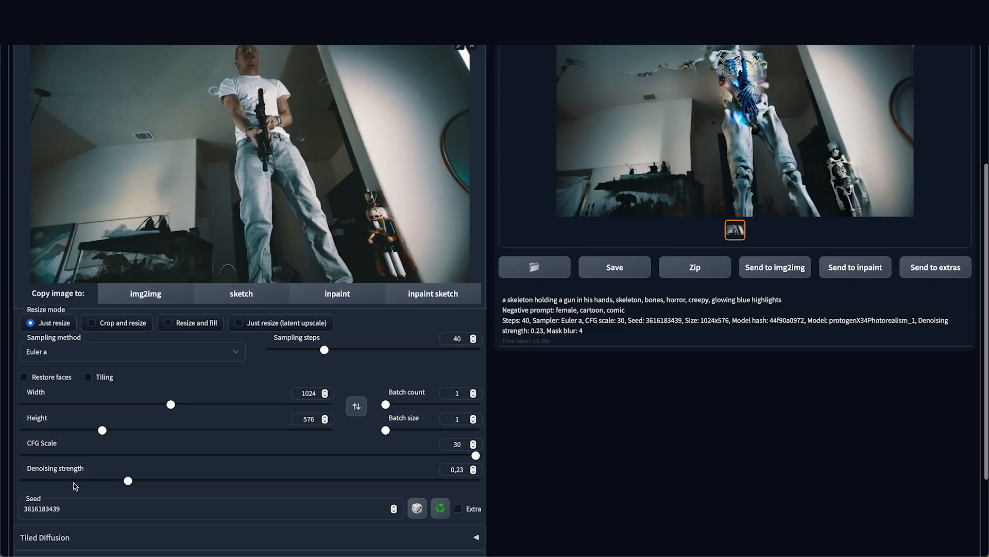
{"action": "left_click", "coordinate": [79, 537]}
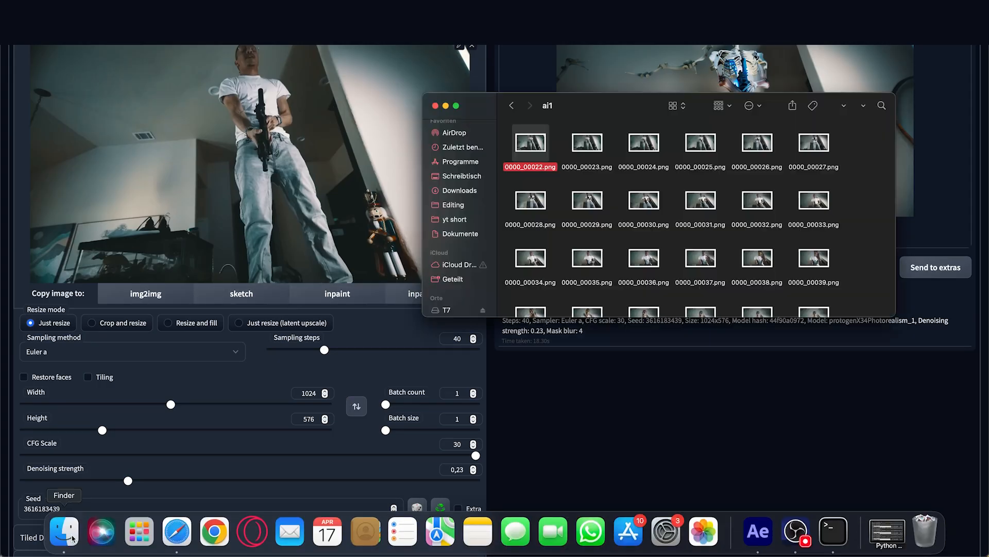
{"action": "scroll", "coordinate": [641, 208], "scroll_direction": "down", "scroll_amount": 3}
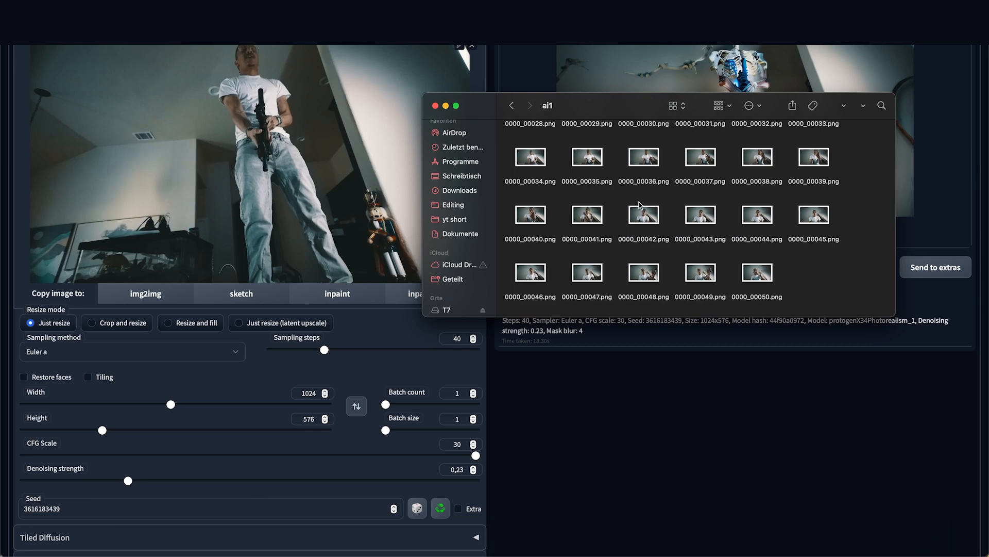
{"action": "scroll", "coordinate": [633, 211], "scroll_direction": "up", "scroll_amount": 2}
{"action": "scroll", "coordinate": [719, 267], "scroll_direction": "down", "scroll_amount": 1}
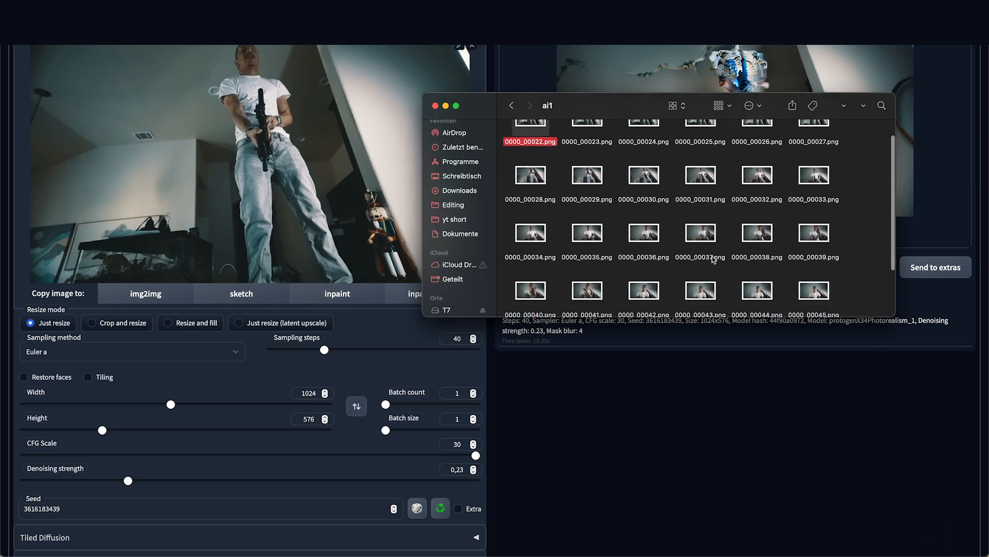
{"action": "left_click_drag", "start_coordinate": [701, 236], "coordinate": [325, 152]}
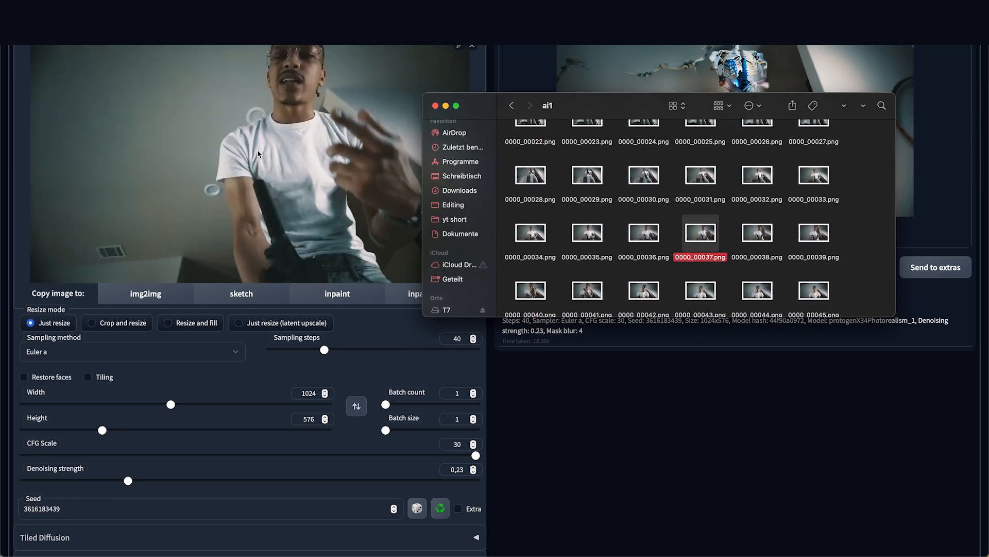
{"action": "left_click", "coordinate": [563, 447]}
{"action": "scroll", "coordinate": [564, 446], "scroll_direction": "up", "scroll_amount": 4}
{"action": "left_click", "coordinate": [891, 118]}
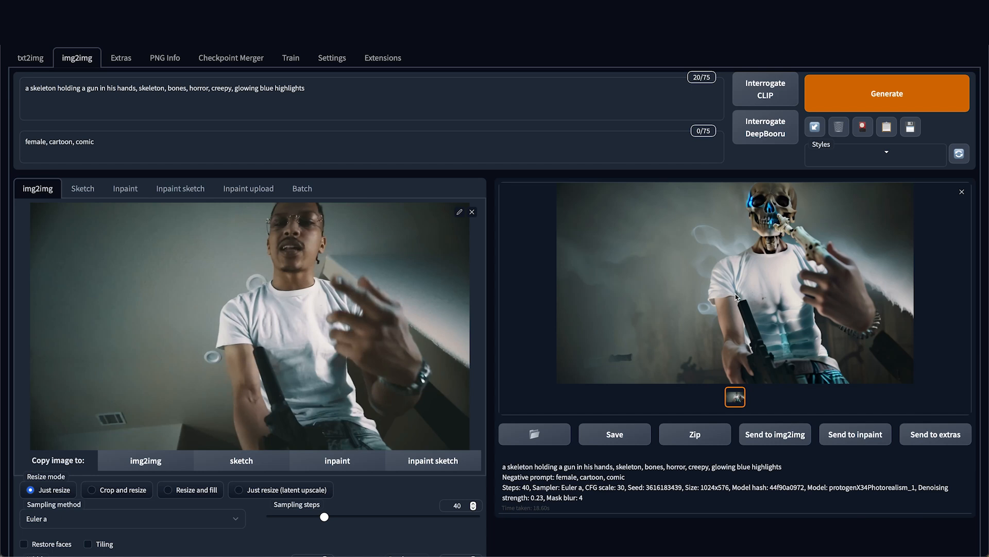
- Review the generation settings and the skeleton result, and switch img2img to batch processing
{"action": "scroll", "coordinate": [694, 294], "scroll_direction": "down", "scroll_amount": 3}
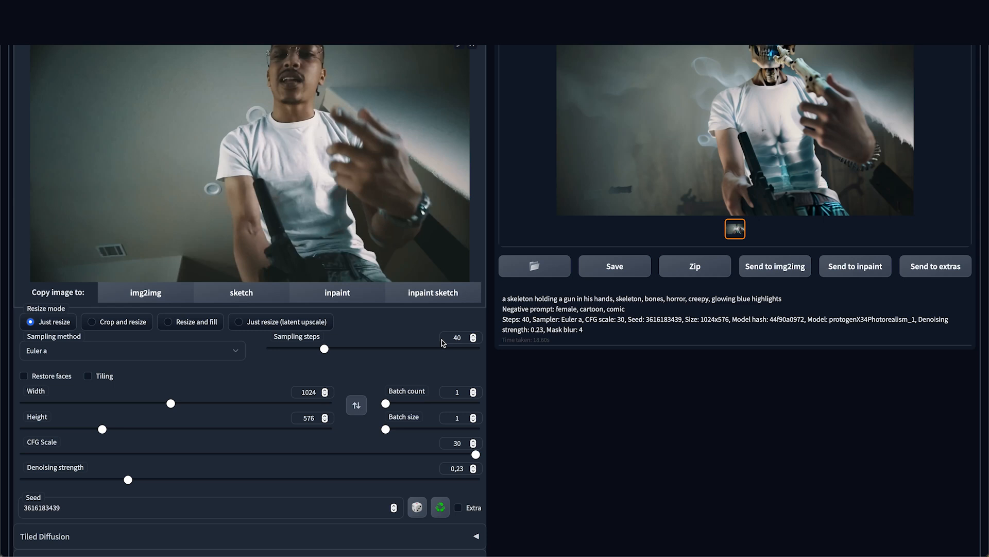
{"action": "scroll", "coordinate": [441, 339], "scroll_direction": "up", "scroll_amount": 4}
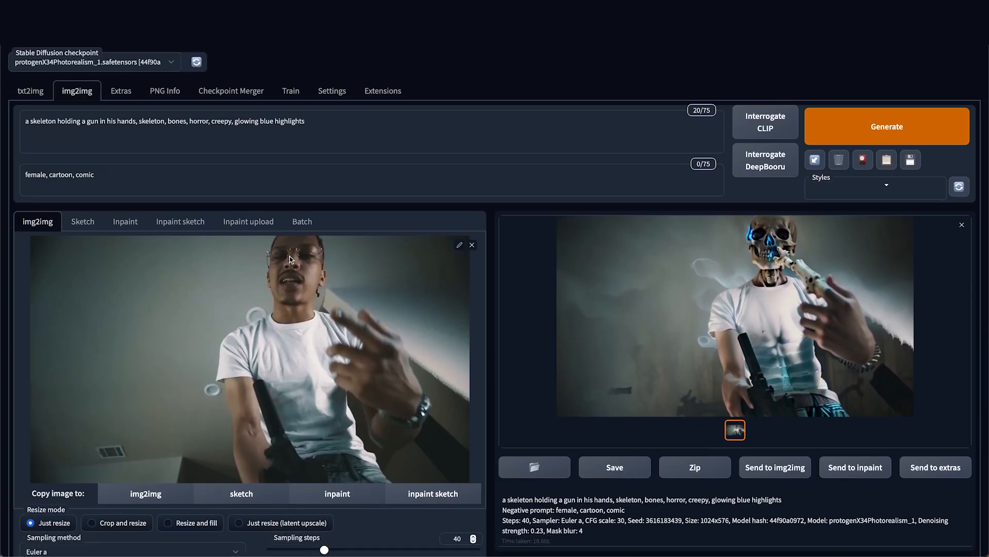
{"action": "left_click", "coordinate": [301, 221]}
{"action": "scroll", "coordinate": [193, 233], "scroll_direction": "down", "scroll_amount": 1}
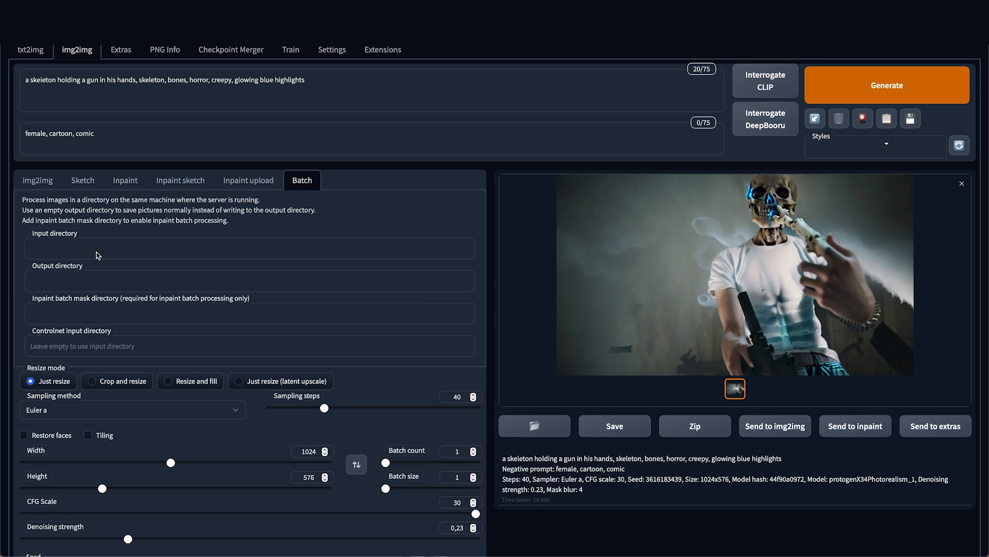
- In Finder, open the ai1 frame folder inside the AI new vid project folder
{"action": "mouse_move", "coordinate": [40, 552]}
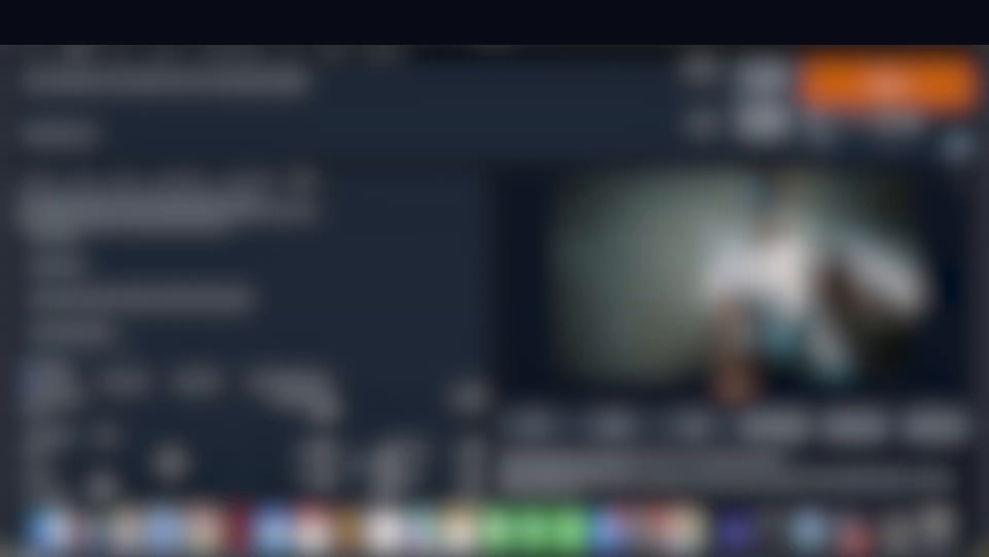
{"action": "left_click", "coordinate": [47, 534]}
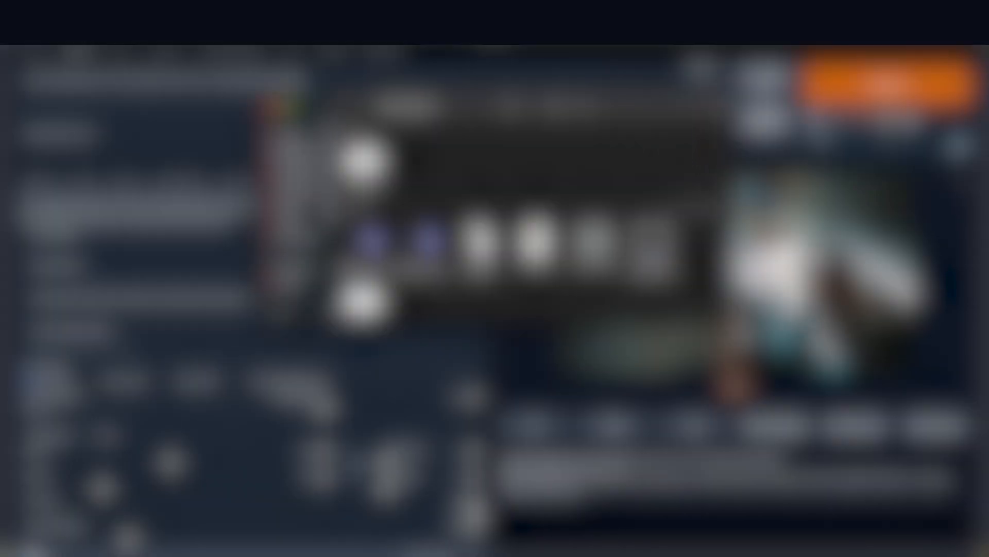
{"action": "left_click", "coordinate": [292, 172]}
{"action": "left_click", "coordinate": [594, 206]}
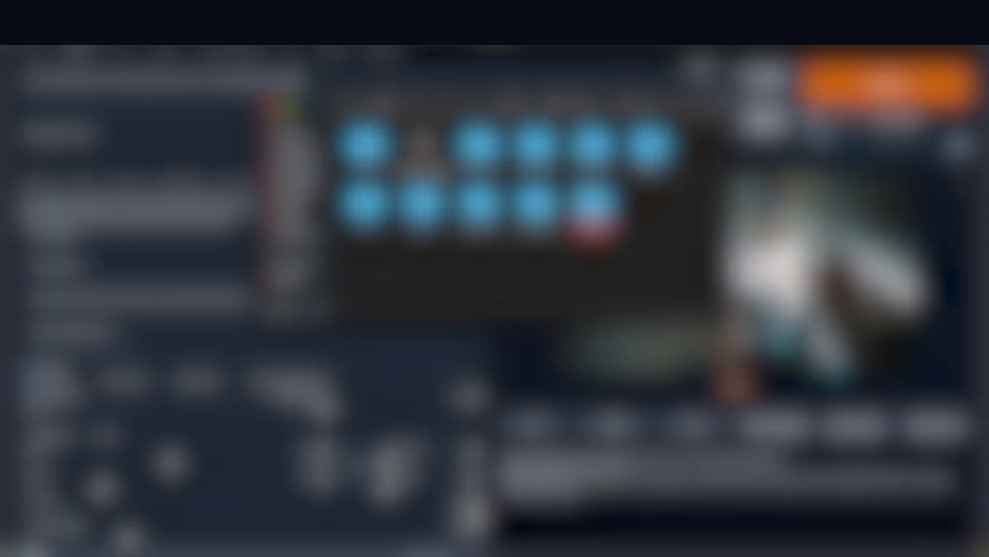
{"action": "double_click", "coordinate": [595, 206]}
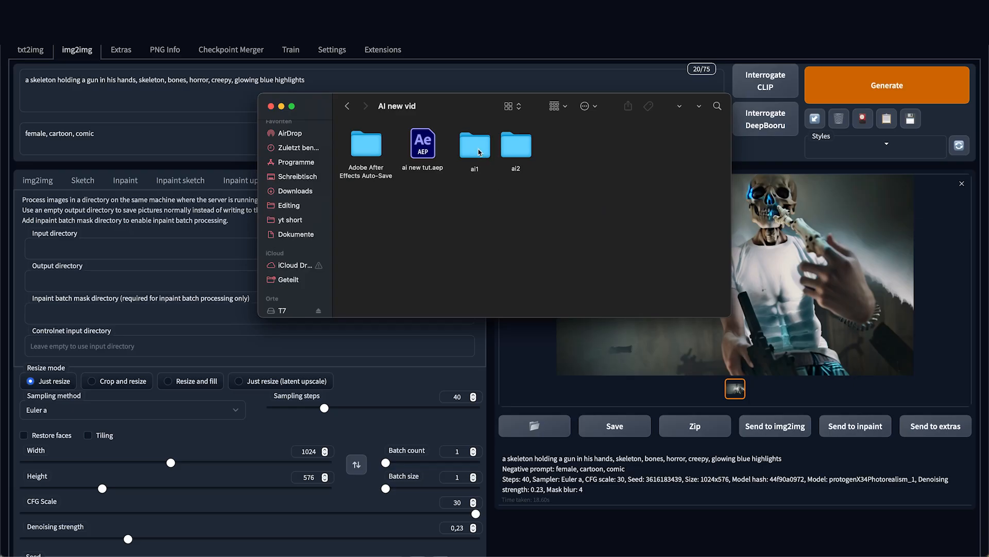
{"action": "double_click", "coordinate": [478, 151]}
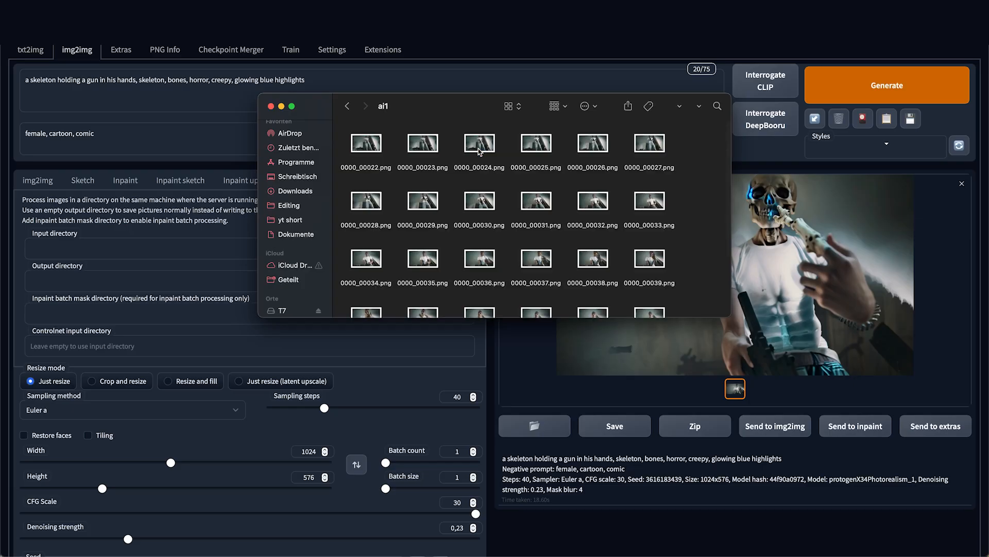
- Copy the folder path from the file information of 0000_00022.png and enter /Volumes/T7/YT Tutorial/AI new vid/ai1 as the batch input directory
{"action": "right_click", "coordinate": [361, 144]}
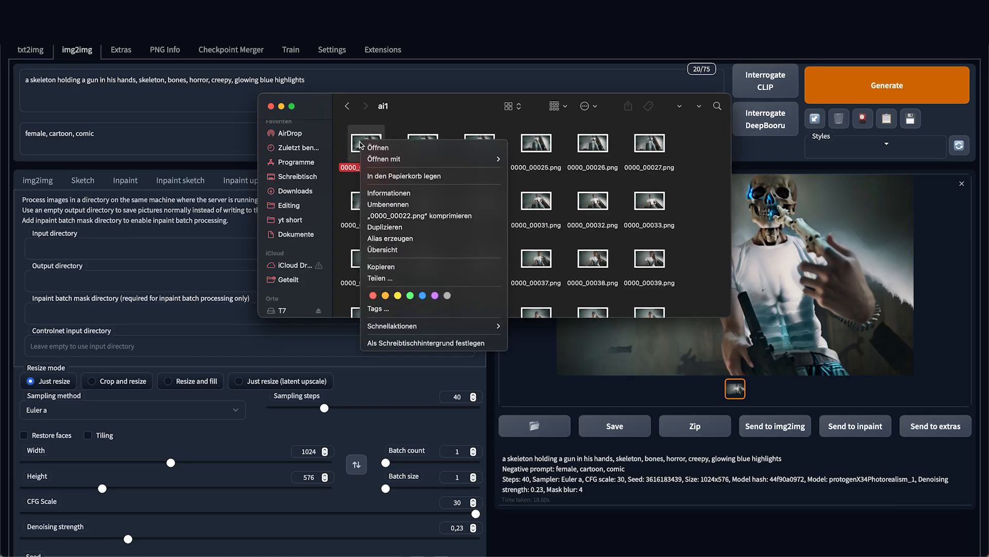
{"action": "left_click", "coordinate": [384, 194]}
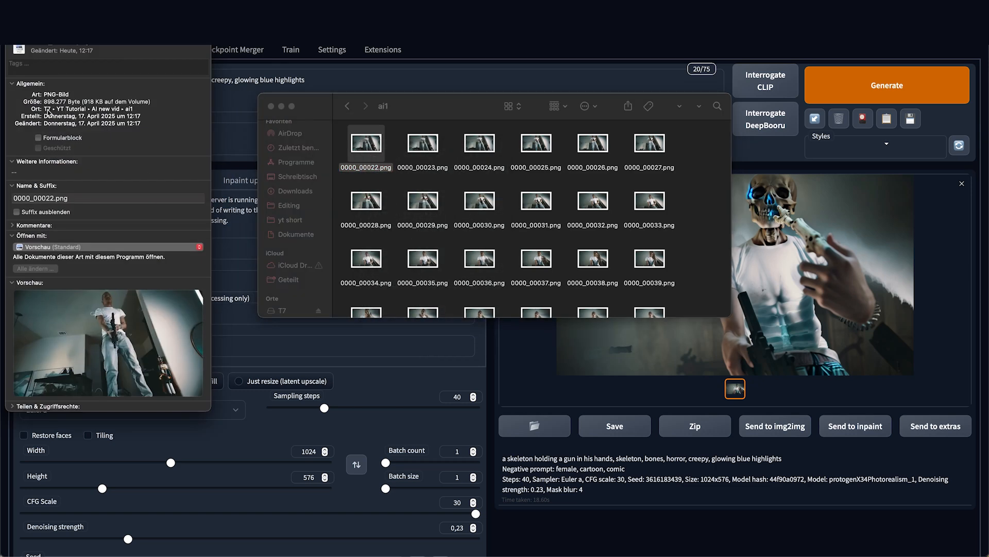
{"action": "right_click", "coordinate": [114, 110]}
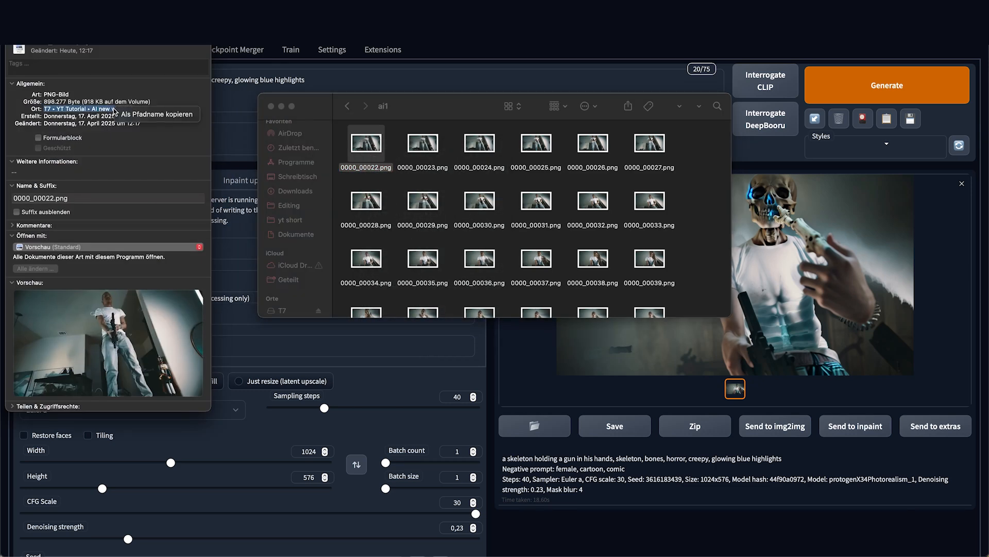
{"action": "left_click", "coordinate": [167, 115]}
{"action": "key", "text": "super+w"}
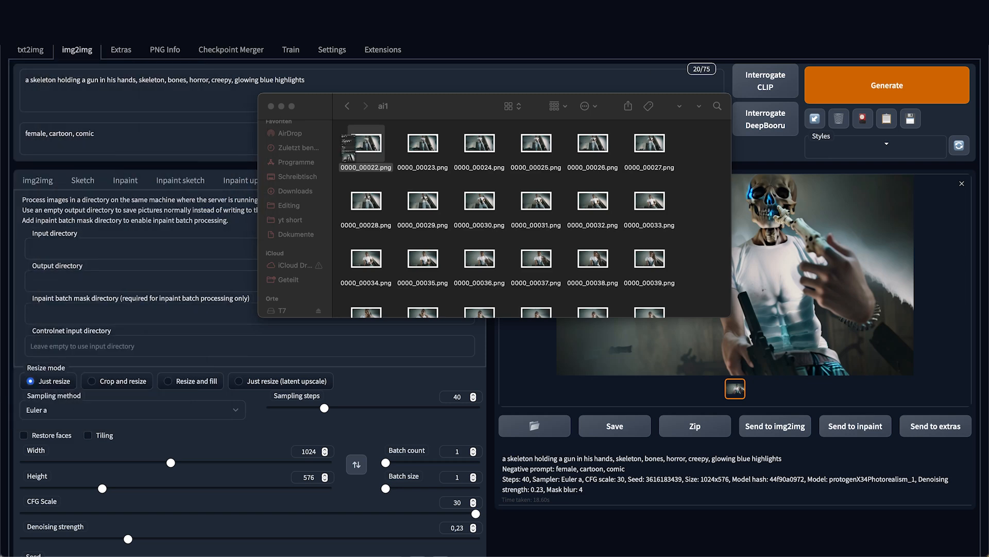
{"action": "left_click", "coordinate": [197, 240]}
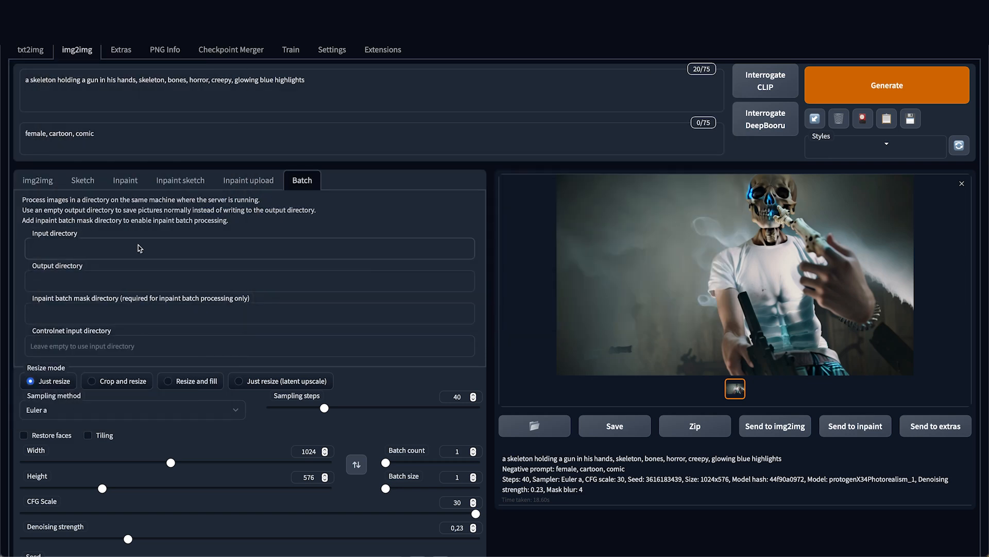
{"action": "type", "text": "/Volumes/T7/YT Tutorial/AI new vid/ai1"}
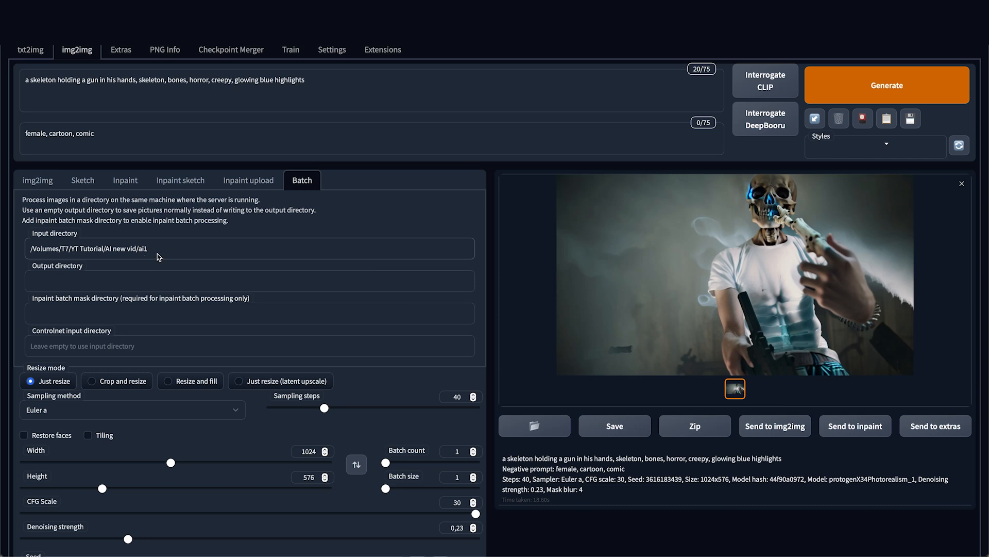
- Set the batch output directory to /Volumes/T7/YT Tutorial/AI new vid/ai2, checking the folder name in Finder
{"action": "left_click", "coordinate": [151, 281]}
{"action": "type", "text": "/Volumes/T7/YT Tutorial/AI new vid/ai1"}
{"action": "left_click", "coordinate": [52, 536]}
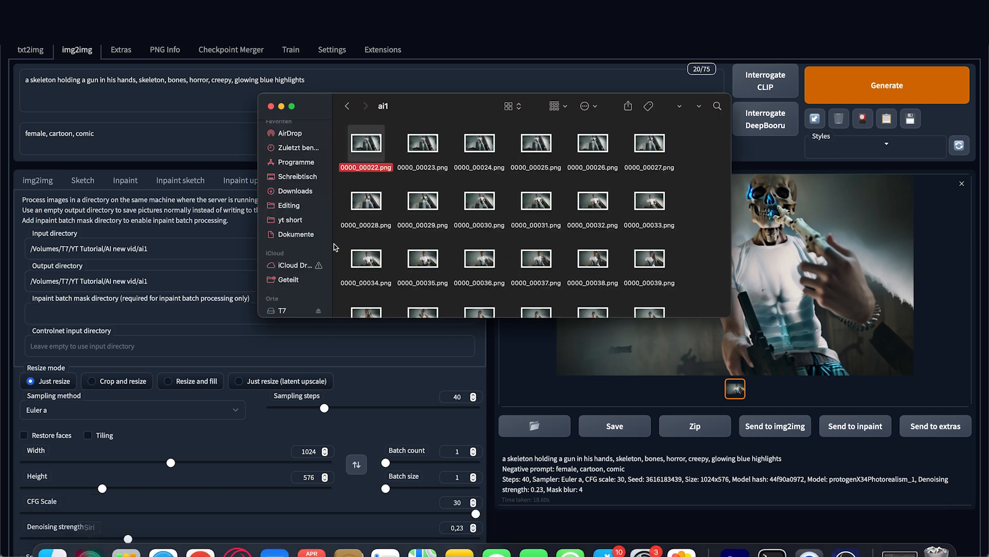
{"action": "left_click", "coordinate": [348, 106]}
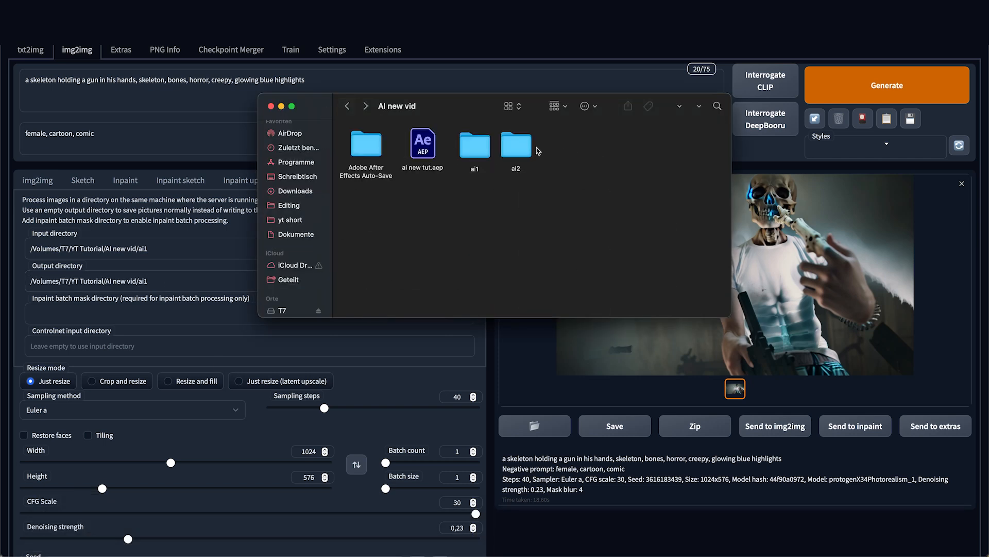
{"action": "left_click", "coordinate": [161, 285]}
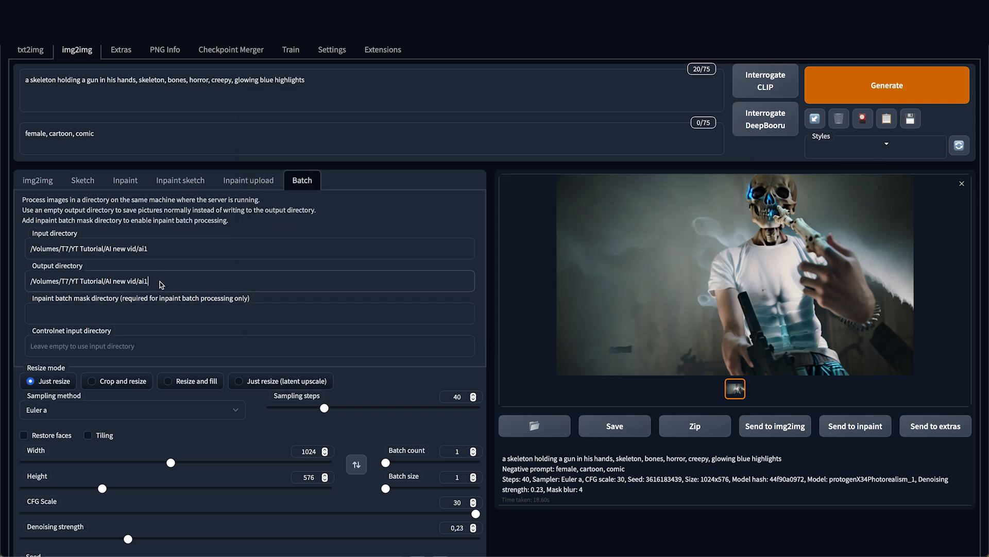
{"action": "key", "text": "BackSpace"}
{"action": "type", "text": "2"}
- Check the ai2 output folder in Finder and generate the whole batch of frames
{"action": "key", "text": "super+Tab"}
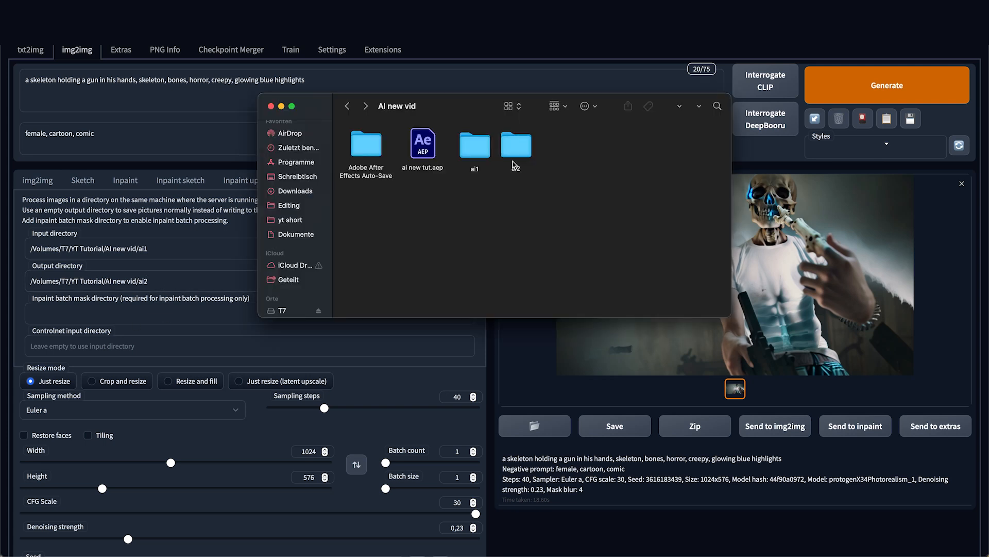
{"action": "double_click", "coordinate": [512, 162]}
{"action": "left_click", "coordinate": [348, 107]}
{"action": "key", "text": "super+Tab"}
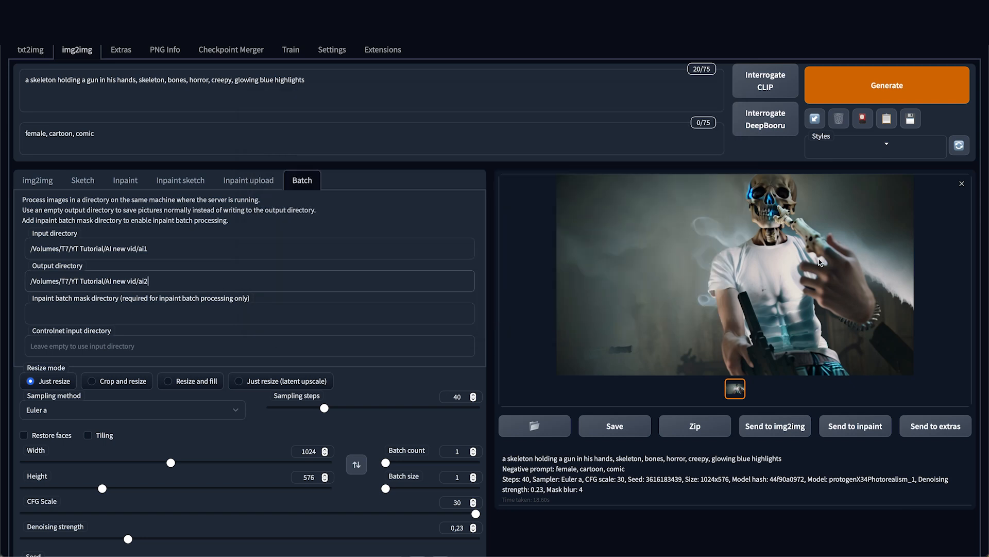
{"action": "left_click", "coordinate": [872, 88]}
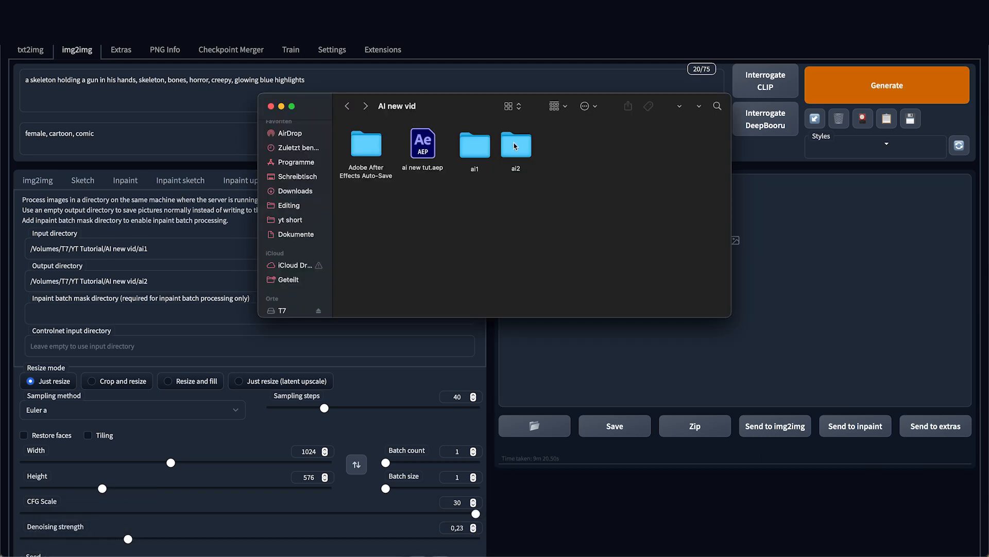
- Browse the generated frames in the ai2 folder, preview 0000_00043.png, 0000_00040.png and further images, and close the folder window
{"action": "double_click", "coordinate": [514, 146]}
{"action": "scroll", "coordinate": [432, 221], "scroll_direction": "down", "scroll_amount": 5}
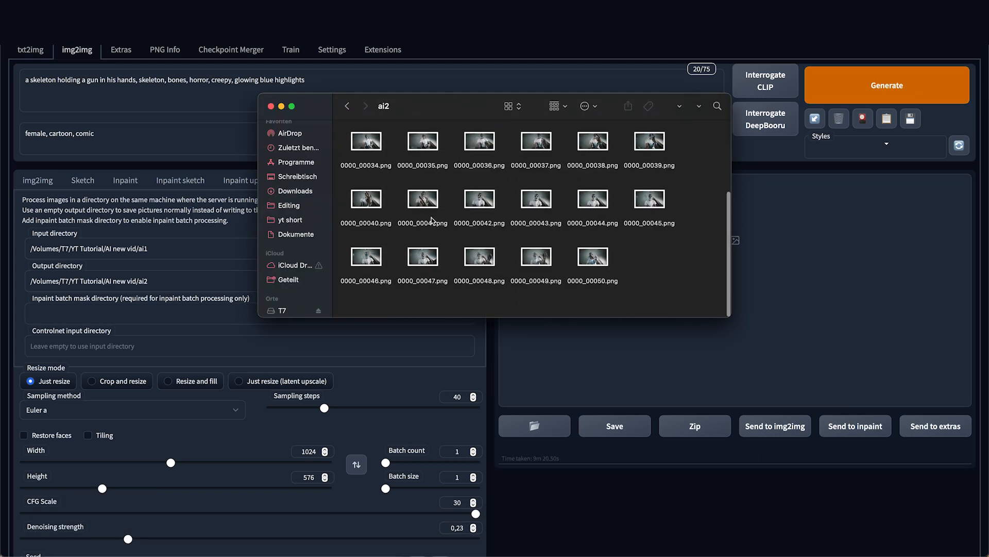
{"action": "scroll", "coordinate": [432, 221], "scroll_direction": "up", "scroll_amount": 1}
{"action": "left_click", "coordinate": [536, 222]}
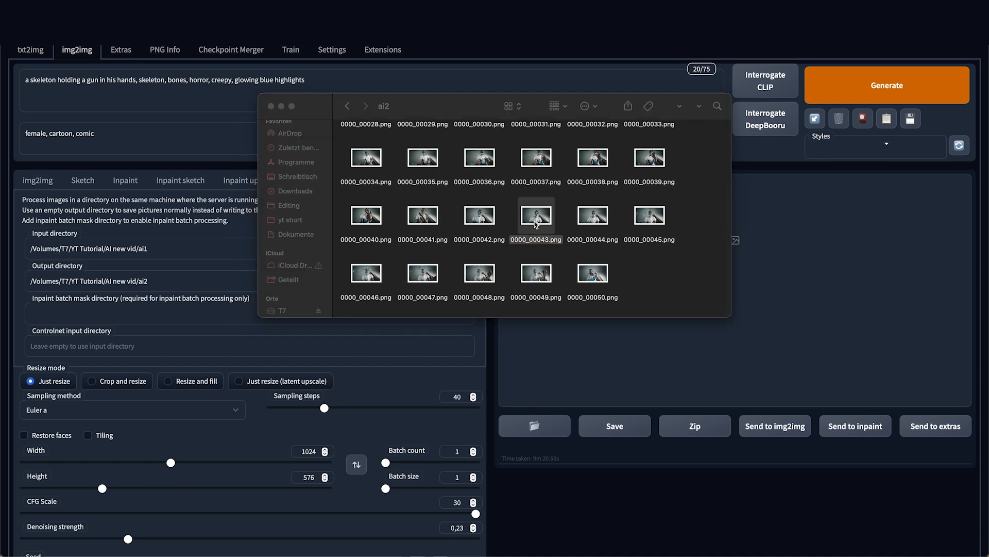
{"action": "key", "text": "space"}
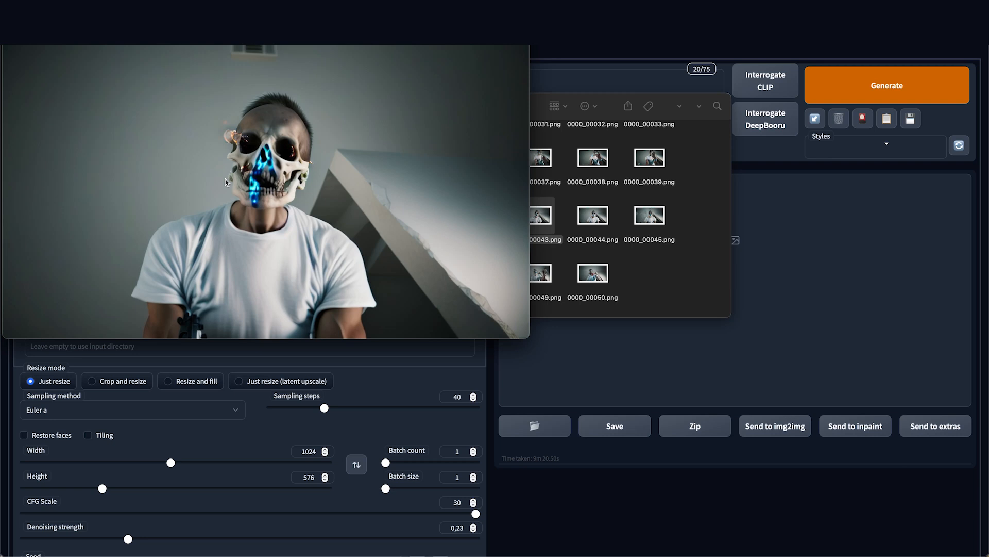
{"action": "key", "text": "space"}
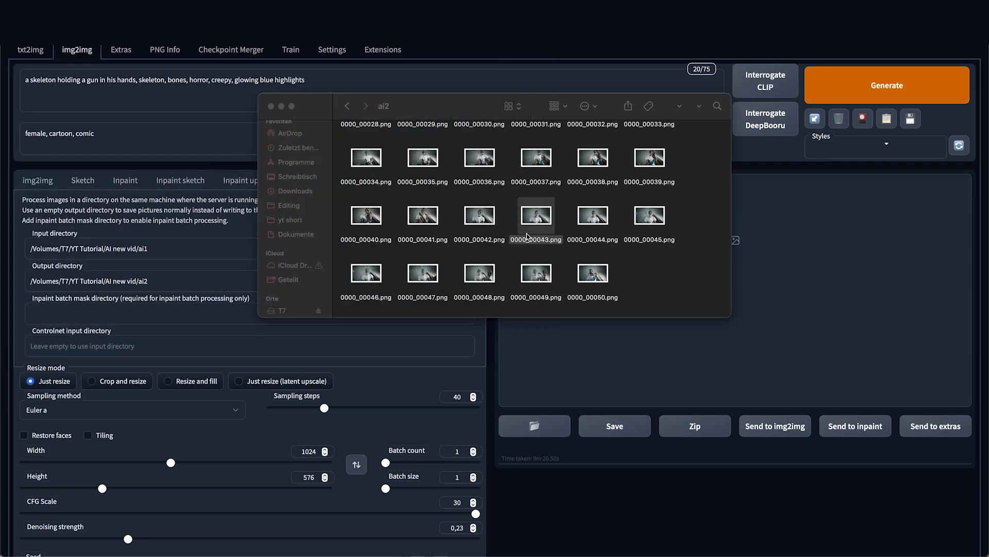
{"action": "left_click", "coordinate": [365, 213]}
{"action": "key", "text": "space"}
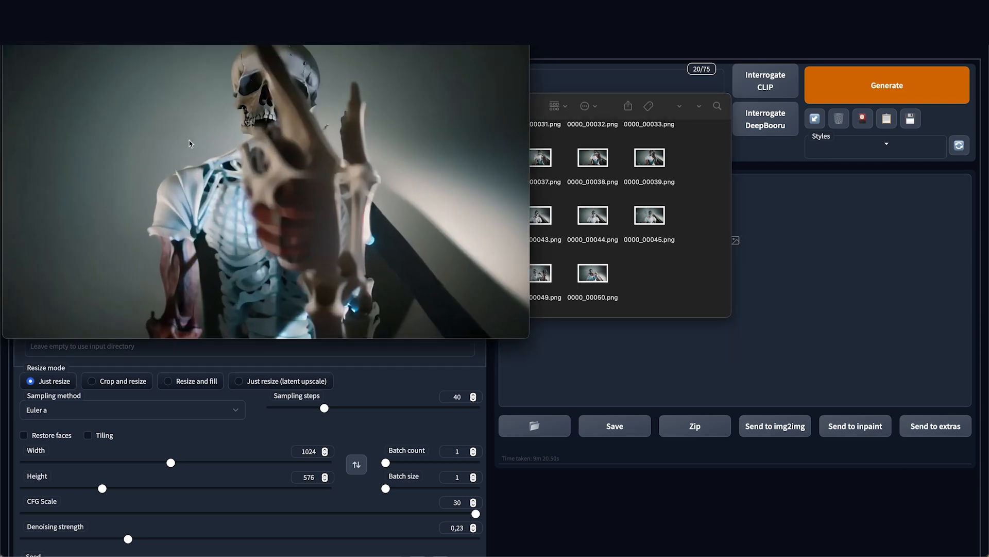
{"action": "key", "text": "Right"}
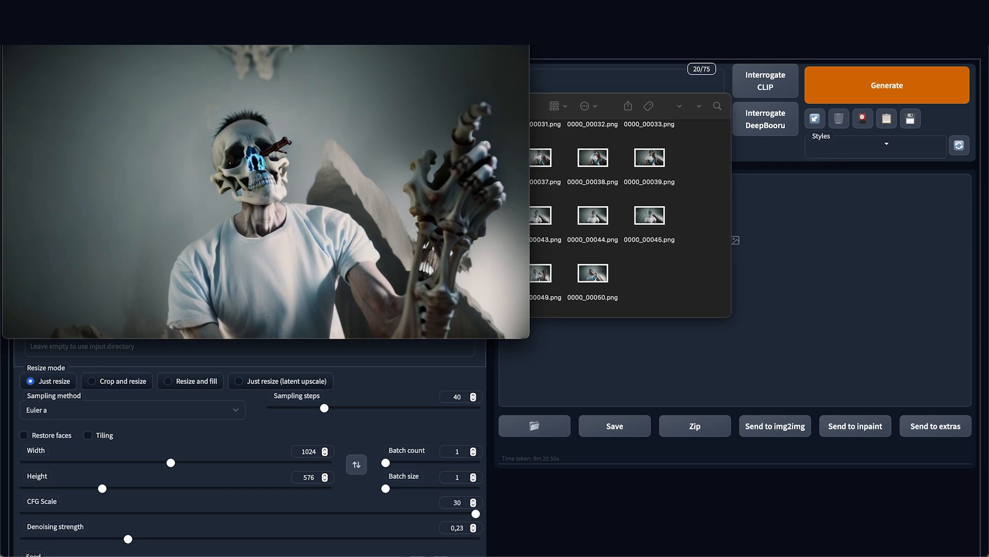
{"action": "left_click", "coordinate": [11, 30]}
{"action": "left_click", "coordinate": [269, 107]}
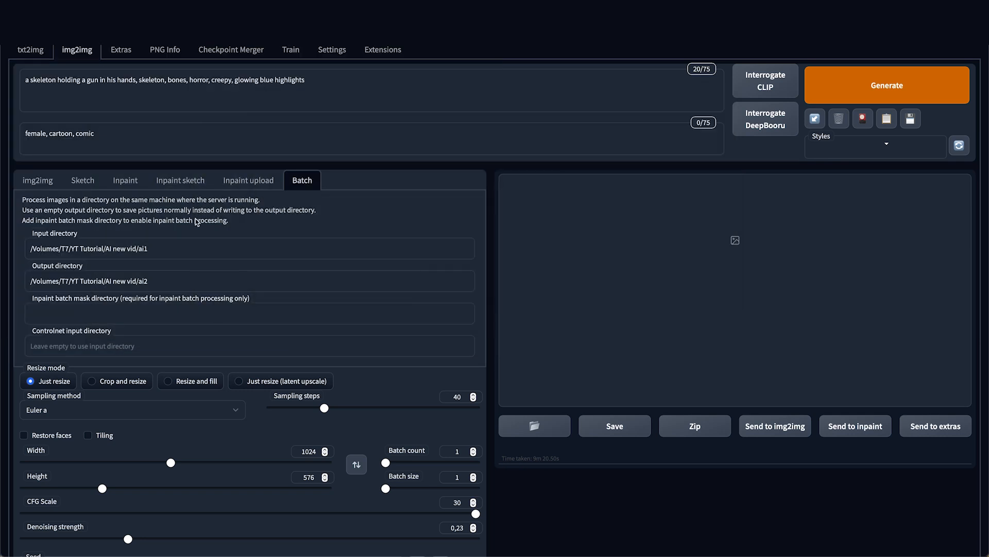
- Copy the img2img batch output path and enter /Volumes/T7/YT Tutorial/AI new vid/ai2 as the input directory for Extras Batch from Directory
{"action": "left_click", "coordinate": [118, 48]}
{"action": "left_click", "coordinate": [192, 119]}
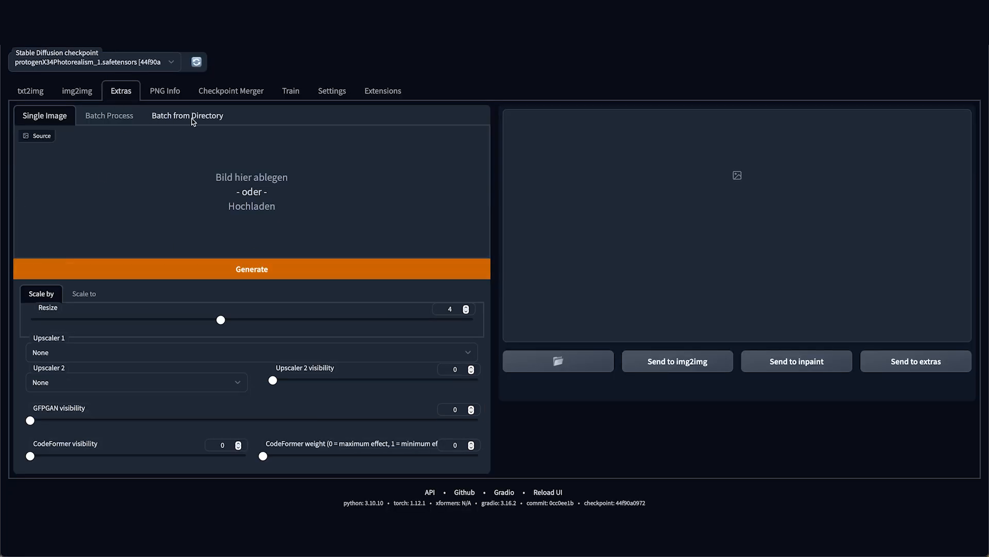
{"action": "left_click", "coordinate": [78, 93]}
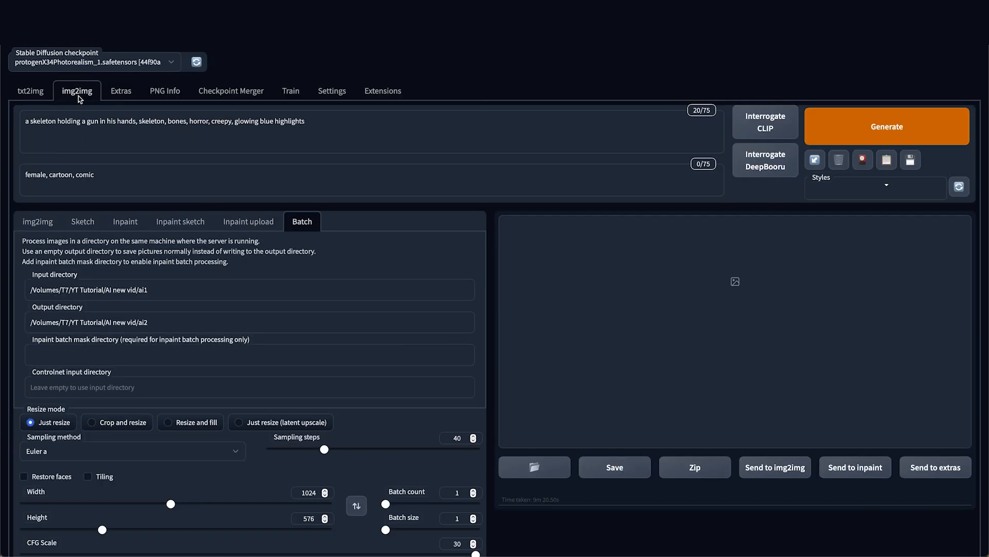
{"action": "double_click", "coordinate": [96, 322]}
{"action": "left_click", "coordinate": [96, 323]}
{"action": "triple_click", "coordinate": [96, 323]}
{"action": "key", "text": "super+c"}
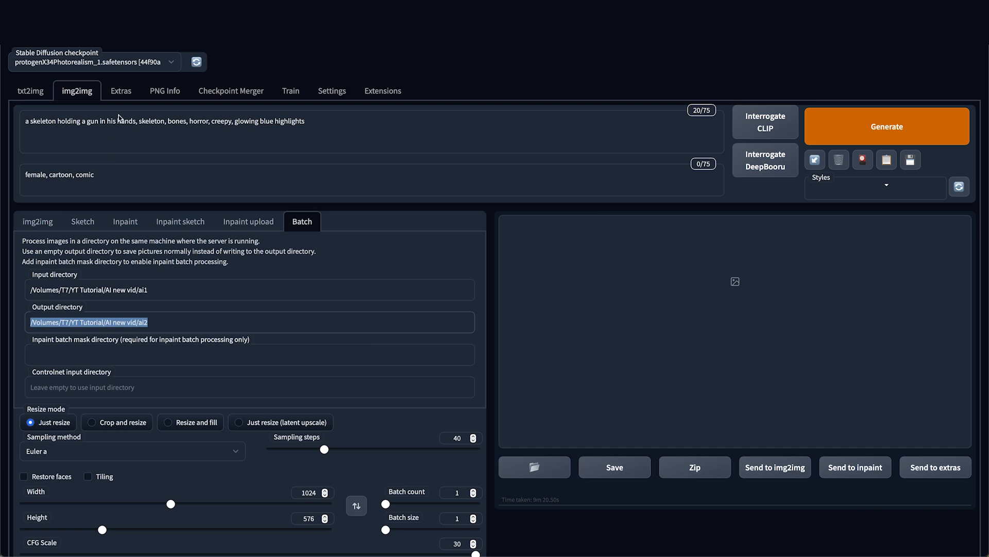
{"action": "left_click", "coordinate": [114, 96]}
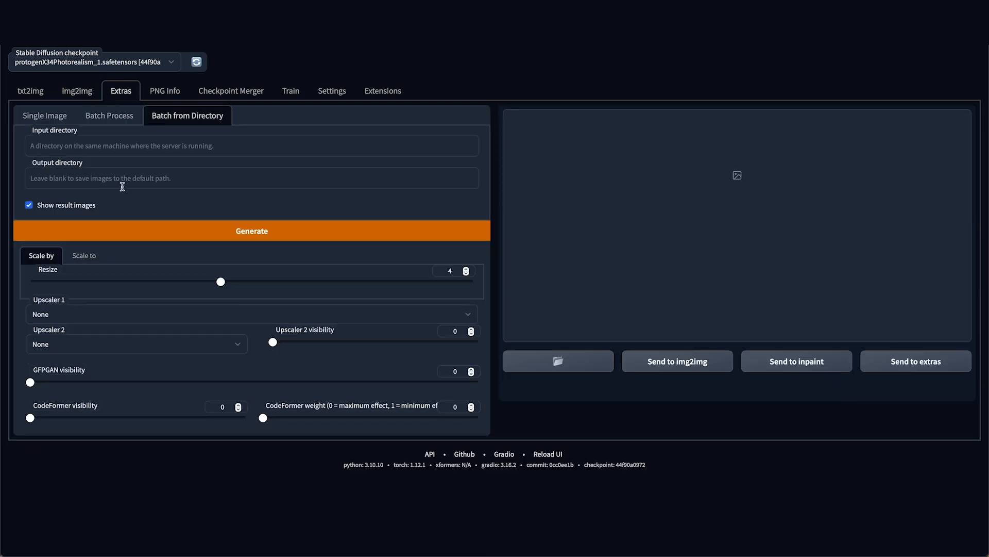
{"action": "left_click", "coordinate": [89, 150]}
{"action": "key", "text": "super+v"}
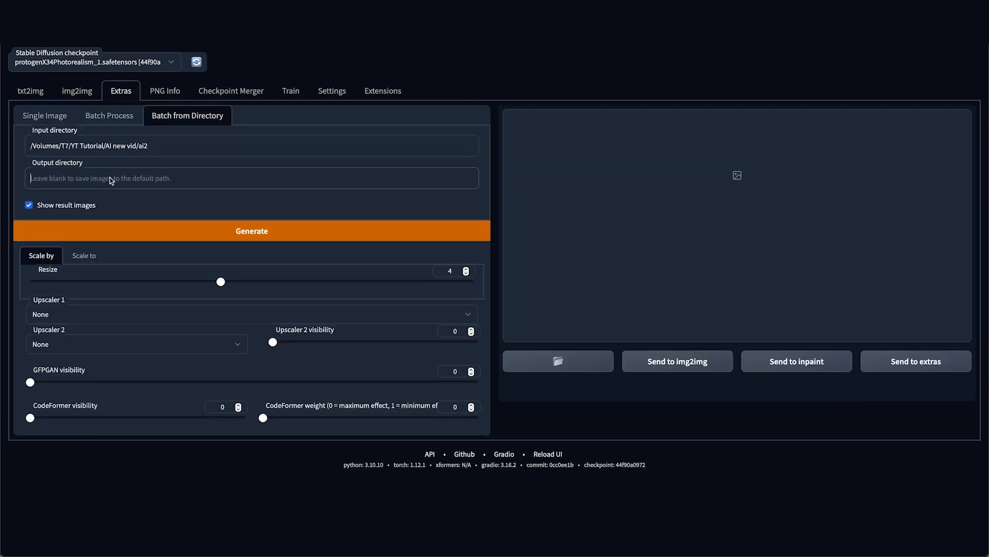
- Set the Extras batch output directory to /Volumes/T7/YT Tutorial/AI new vid/ai2upscale
{"action": "left_click", "coordinate": [110, 178]}
{"action": "key", "text": "super+v"}
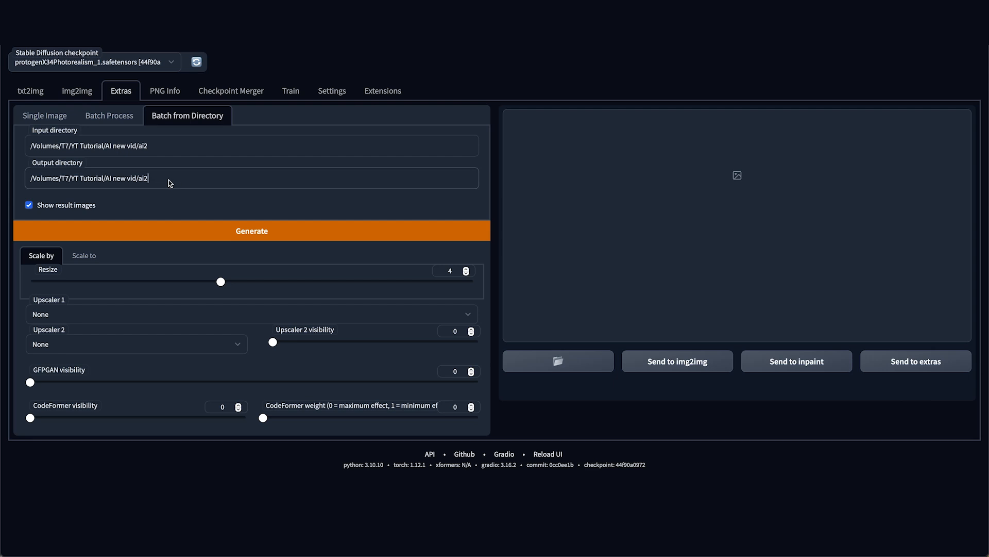
{"action": "key", "text": "BackSpace"}
{"action": "type", "text": "2upscale"}
- Switch the upscale sizing to Scale to, with a width of 1920 and a height of 1080
{"action": "left_click", "coordinate": [88, 260]}
{"action": "double_click", "coordinate": [85, 287]}
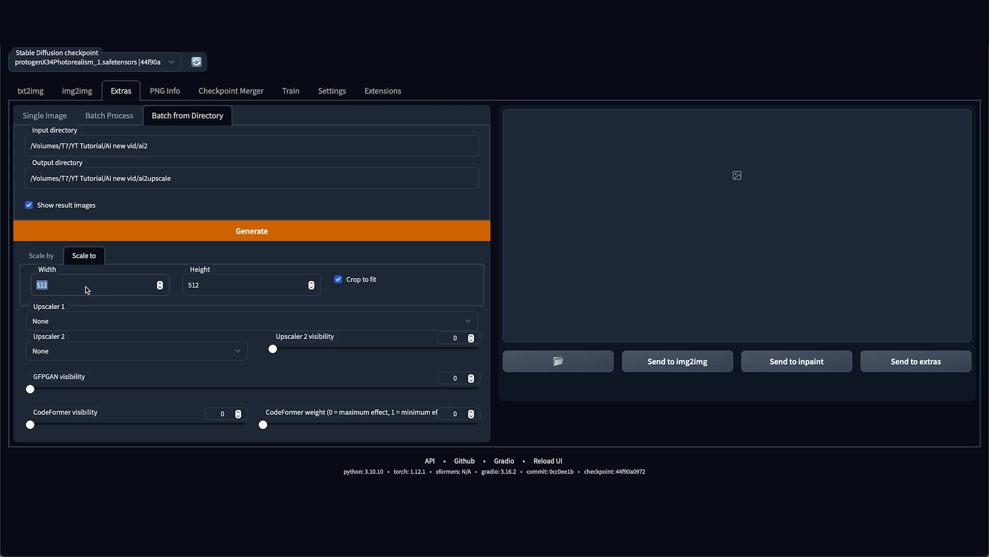
{"action": "type", "text": "1920"}
{"action": "double_click", "coordinate": [255, 281]}
{"action": "type", "text": "1080"}
- Choose ESRGAN_4x as Upscaler 1 and generate the upscaled batch
{"action": "left_click", "coordinate": [60, 323]}
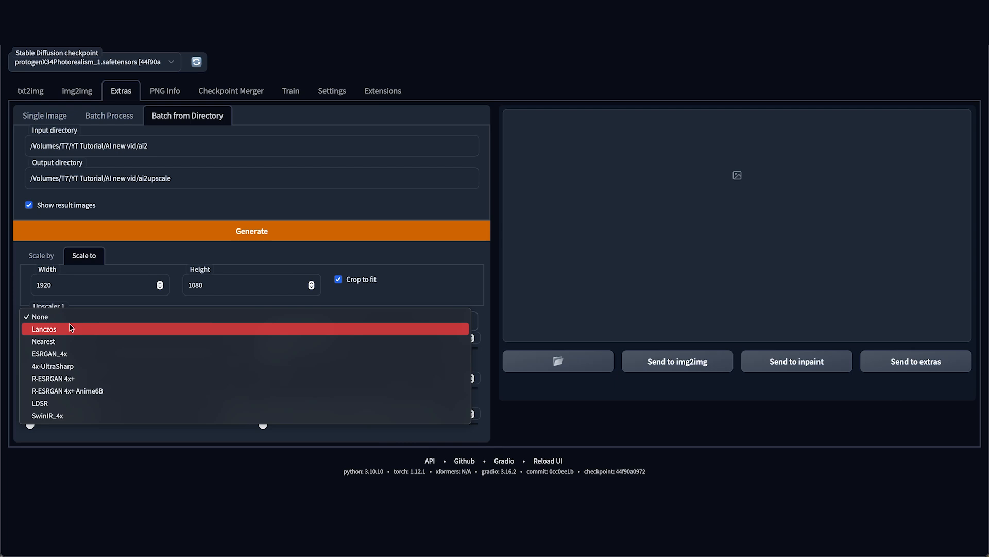
{"action": "left_click", "coordinate": [88, 355]}
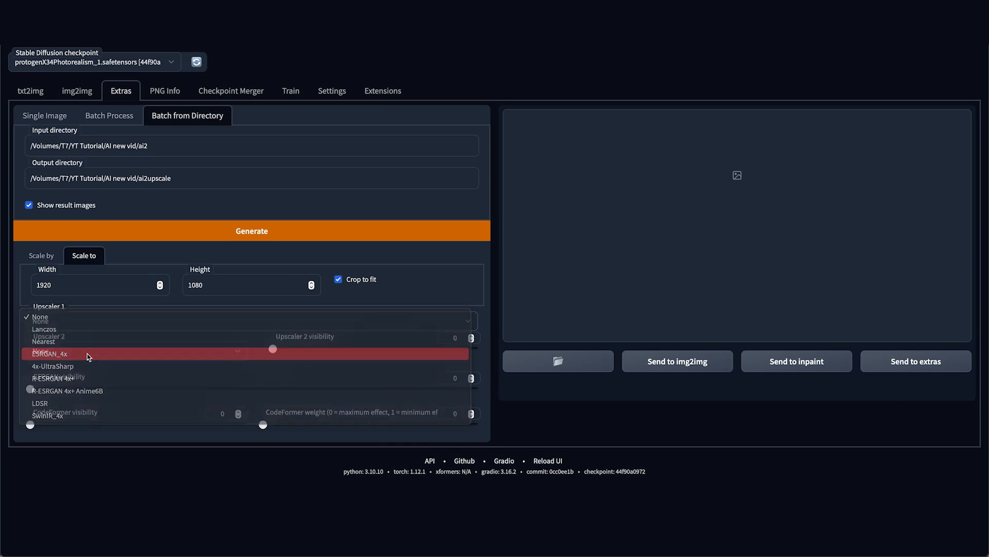
{"action": "left_click", "coordinate": [247, 232]}
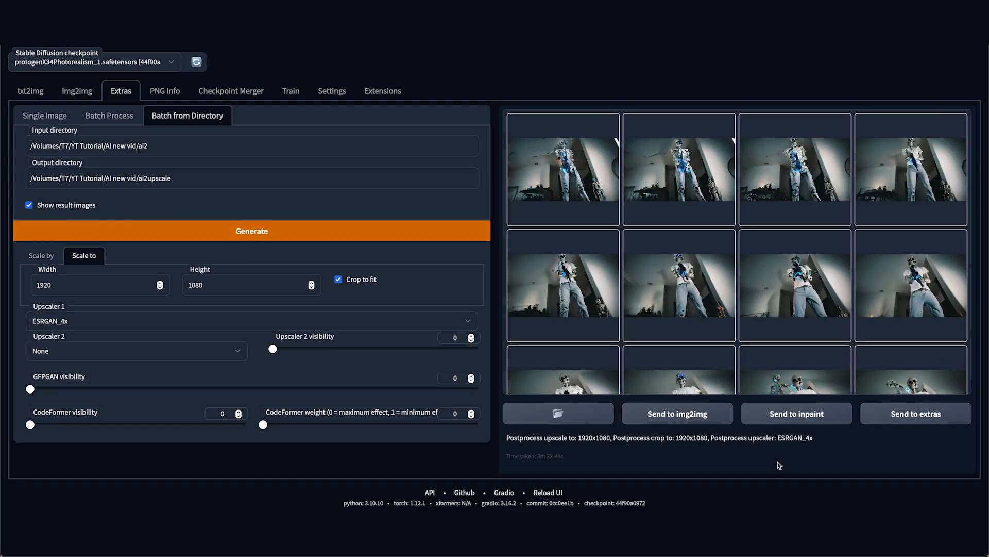
- Switch to After Effects, show the PreComp timeline and extend its work area across the whole composition
{"action": "left_click", "coordinate": [758, 533]}
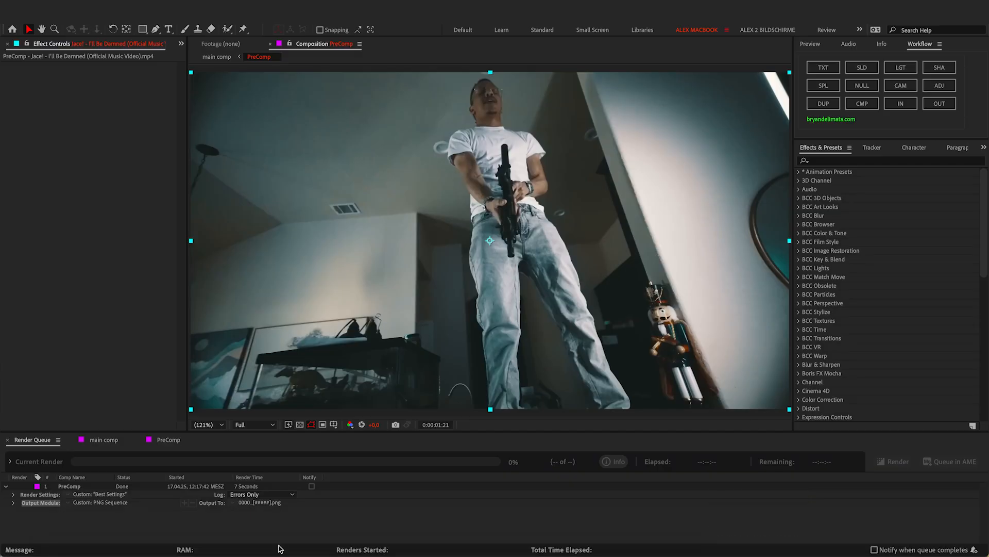
{"action": "left_click", "coordinate": [171, 441]}
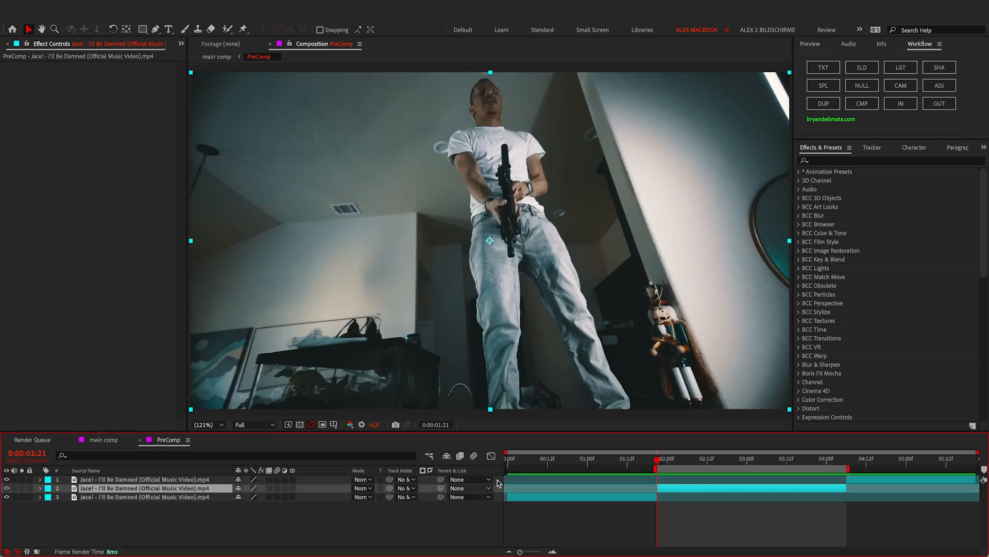
{"action": "left_click_drag", "start_coordinate": [656, 469], "coordinate": [506, 470]}
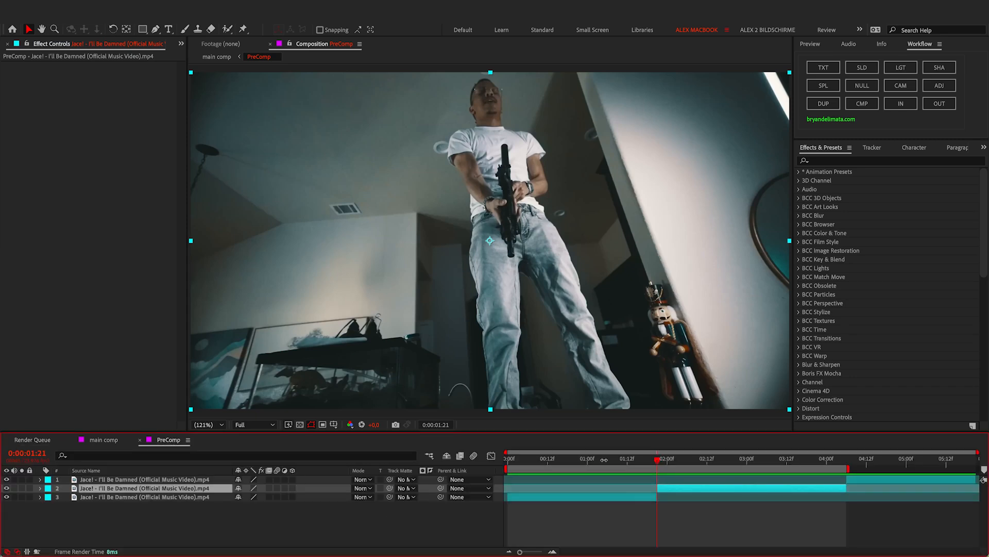
{"action": "left_click_drag", "start_coordinate": [848, 469], "coordinate": [977, 469]}
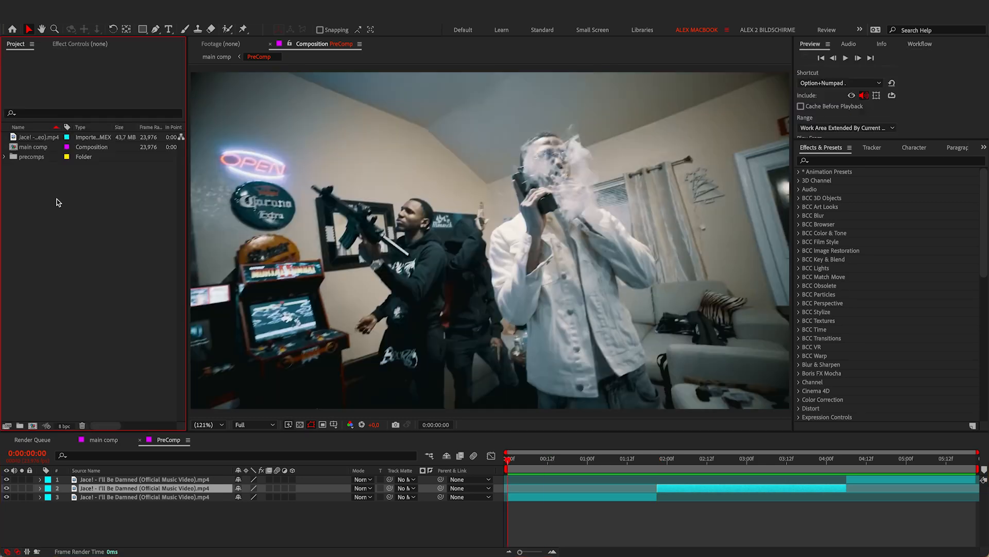
- Import the ai2upscale frames starting at 0000_00022 as a PNG sequence in forced alphabetical order, without creating a composition
{"action": "right_click", "coordinate": [57, 199]}
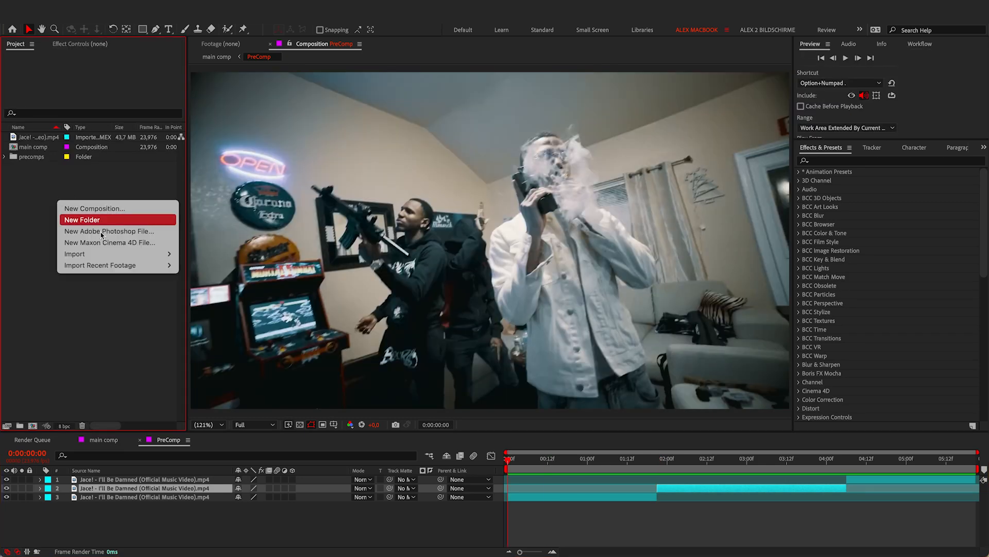
{"action": "mouse_move", "coordinate": [112, 253]}
{"action": "left_click", "coordinate": [239, 265]}
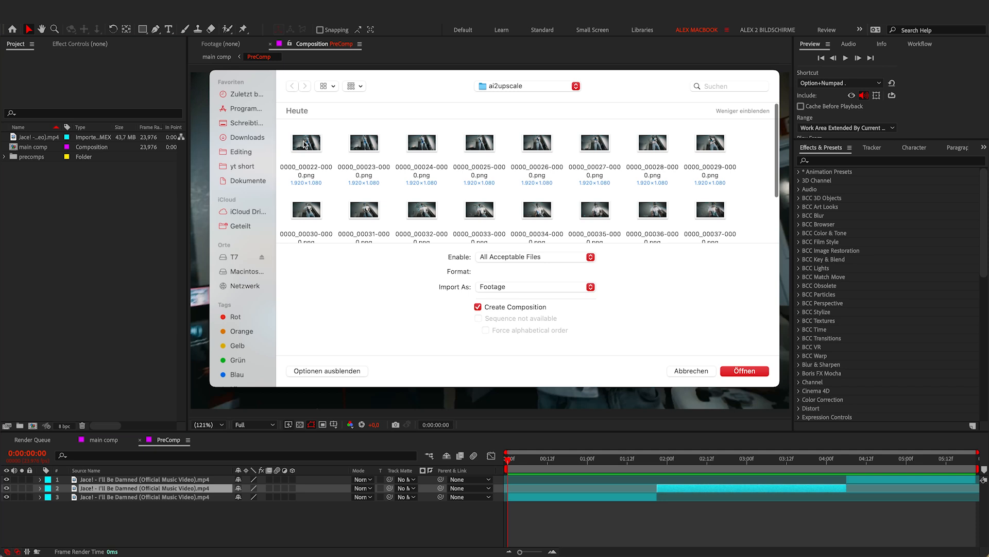
{"action": "left_click", "coordinate": [304, 143]}
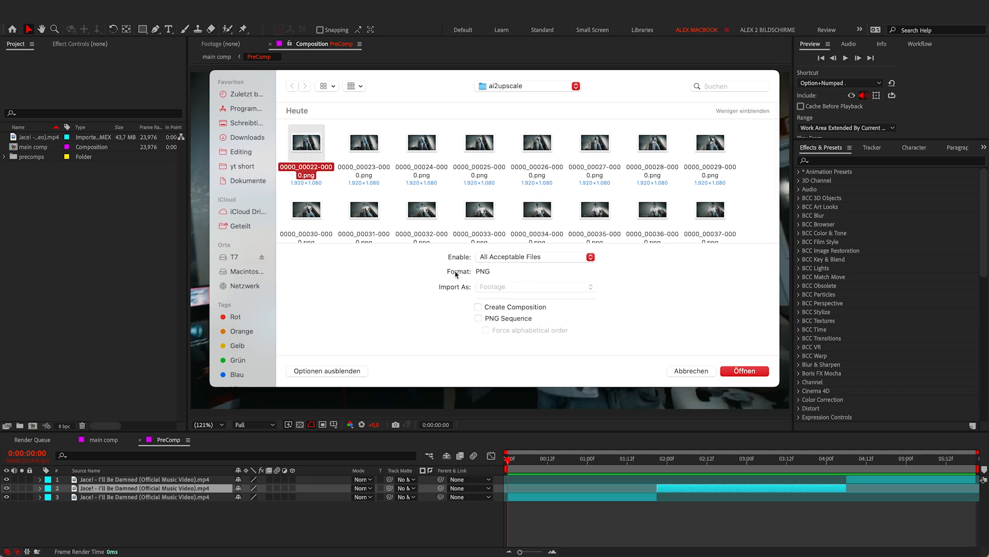
{"action": "left_click", "coordinate": [477, 308]}
{"action": "left_click", "coordinate": [478, 307]}
{"action": "left_click", "coordinate": [478, 318]}
{"action": "left_click", "coordinate": [485, 331]}
{"action": "left_click", "coordinate": [742, 371]}
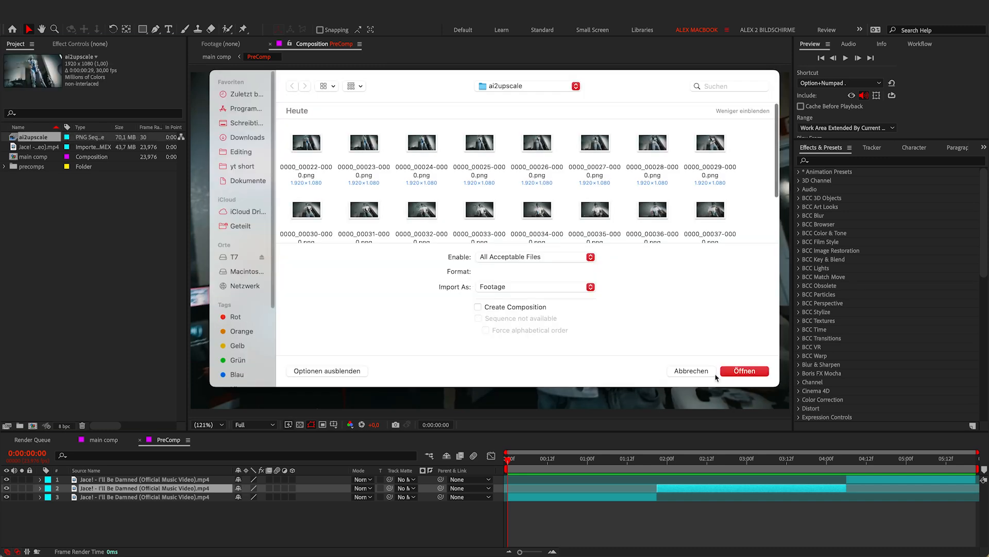
{"action": "left_click", "coordinate": [707, 373]}
{"action": "left_click", "coordinate": [127, 172]}
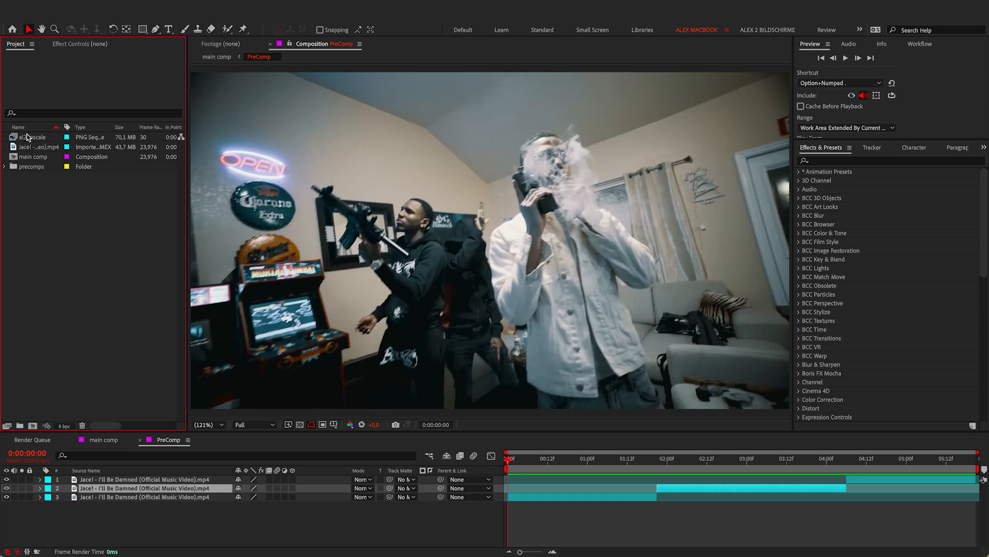
- Interpret the ai2upscale sequence footage at 23,976 frames per second
{"action": "left_click", "coordinate": [27, 136]}
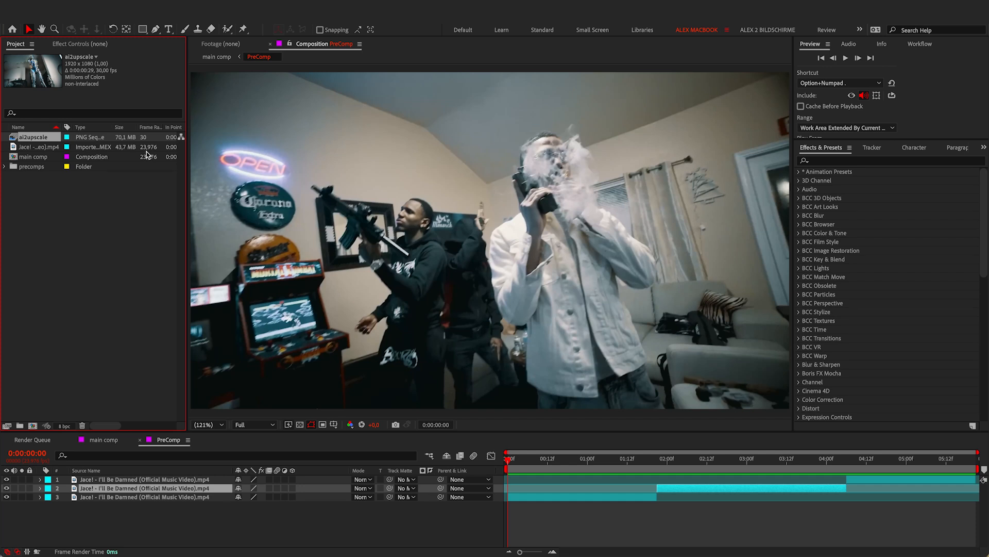
{"action": "right_click", "coordinate": [42, 139]}
{"action": "mouse_move", "coordinate": [109, 217]}
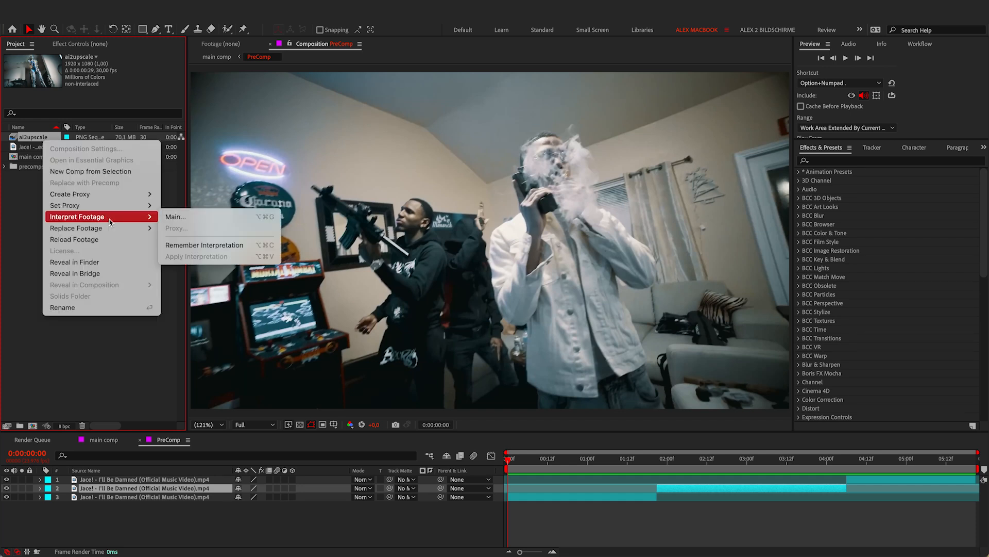
{"action": "left_click", "coordinate": [184, 216]}
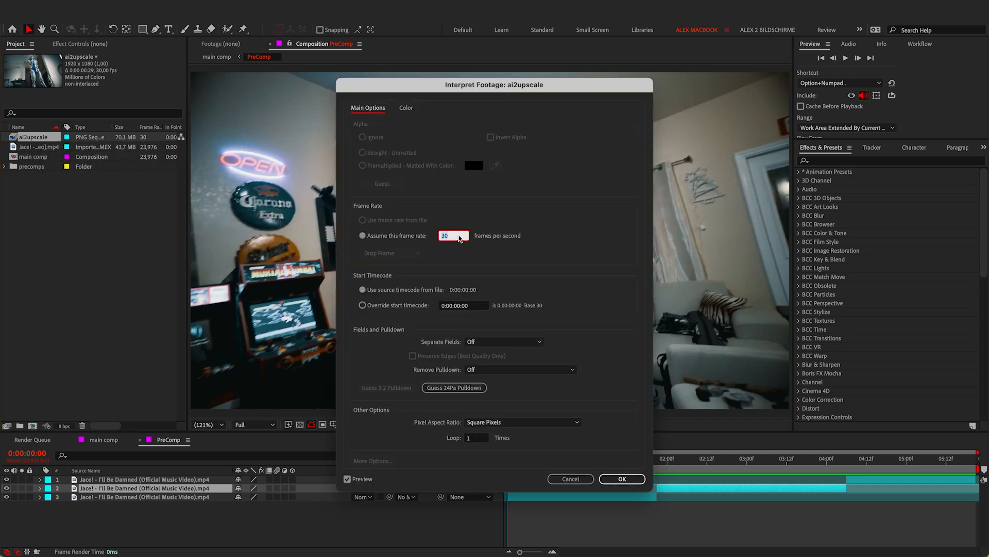
{"action": "type", "text": "23,976"}
{"action": "left_click", "coordinate": [623, 479]}
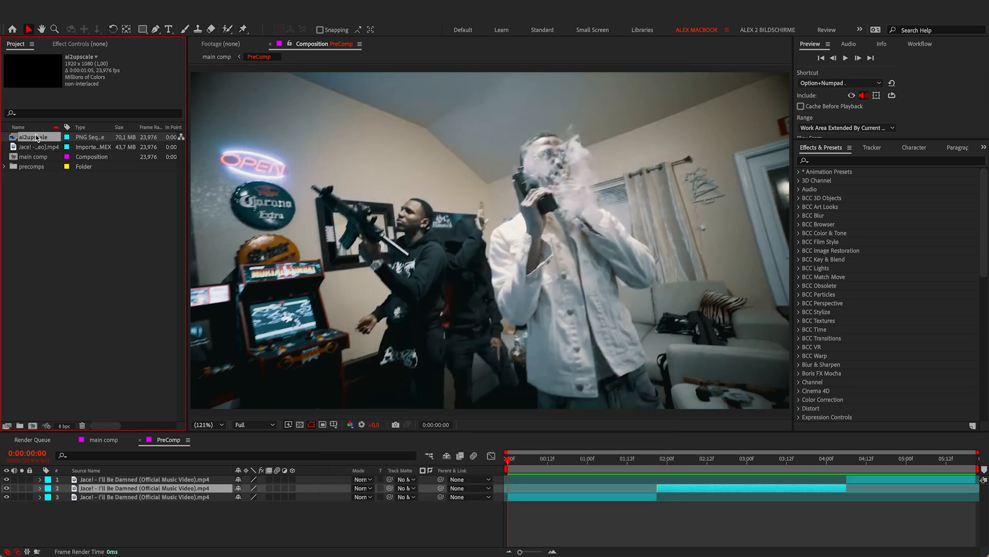
- Place ai2upscale above the middle clip in PreComp, align its start with that clip and stretch it to the clip's end
{"action": "left_click_drag", "start_coordinate": [38, 138], "coordinate": [135, 487]}
{"action": "left_click_drag", "start_coordinate": [557, 491], "coordinate": [696, 478]}
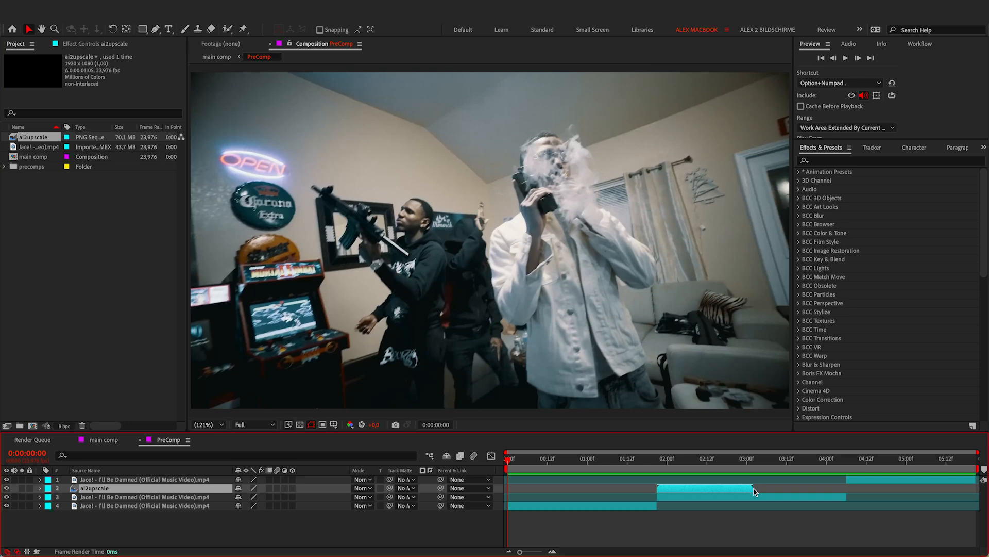
{"action": "left_click_drag", "start_coordinate": [753, 489], "coordinate": [849, 487]}
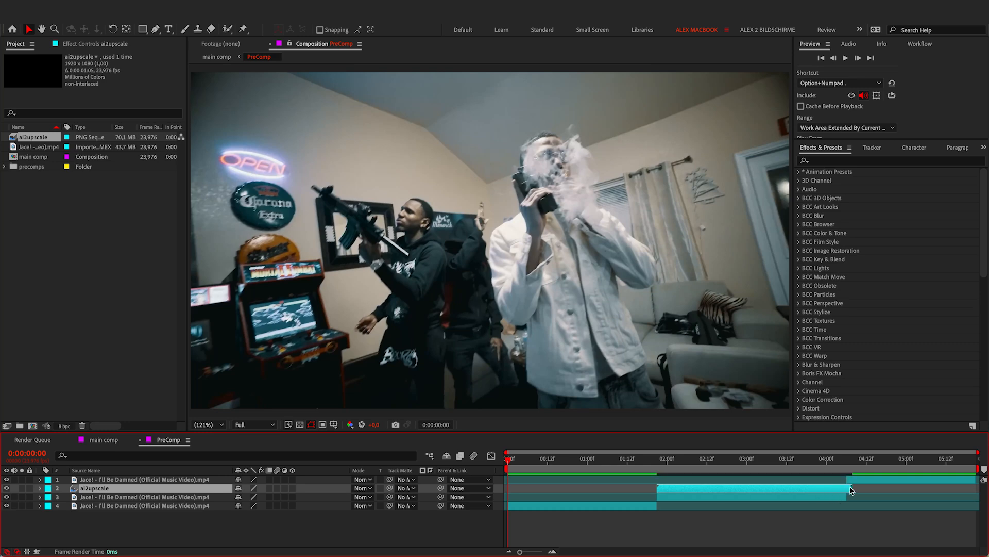
- Play back the cut from the first clip into the ai2upscale layer
{"action": "left_click", "coordinate": [617, 456]}
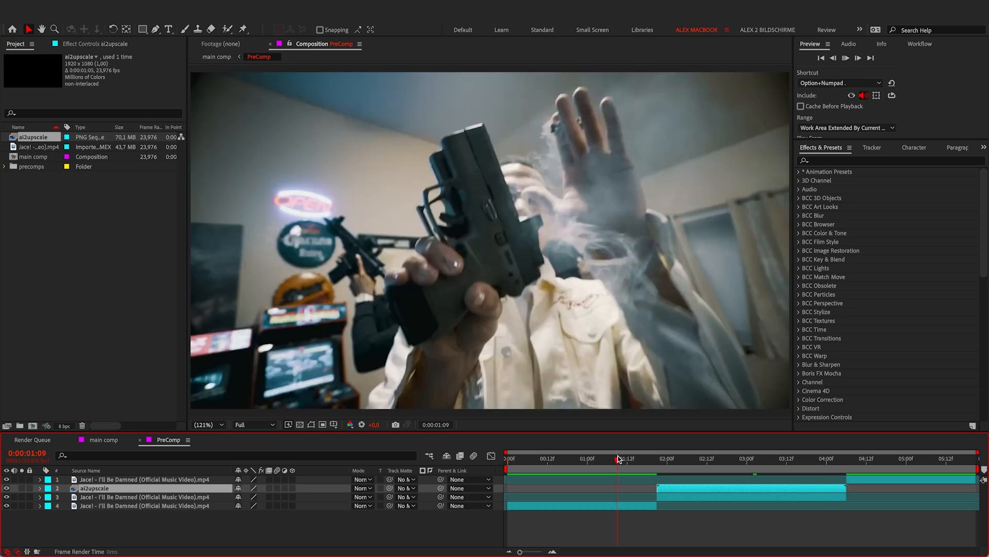
{"action": "key", "text": "space"}
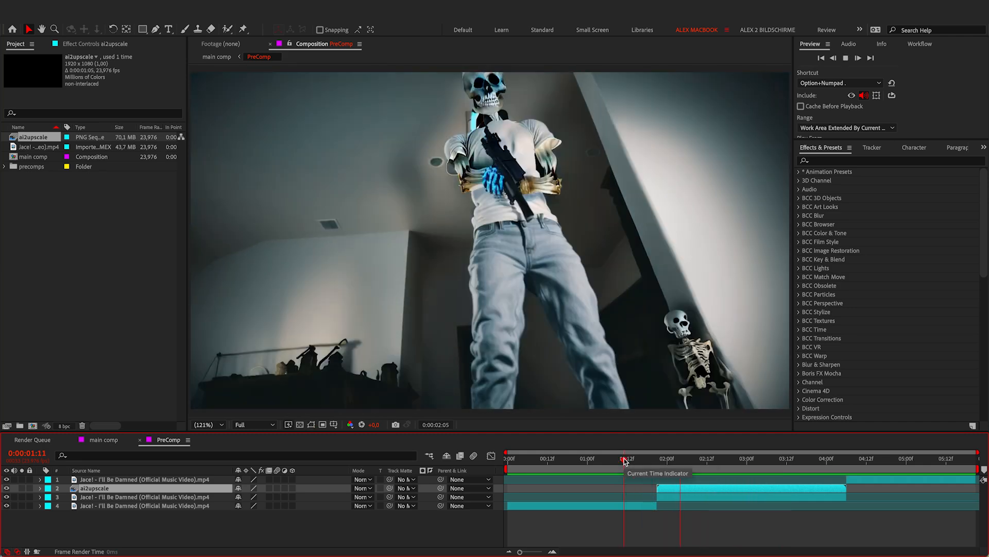
{"action": "key", "text": "space"}
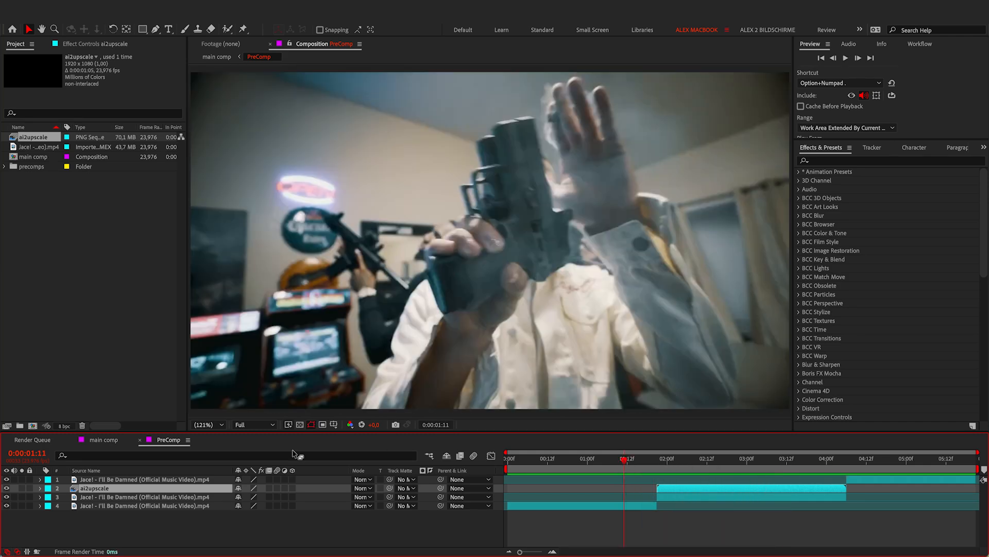
- Enable frame blending on the ai2upscale layer, play back the result and move the playhead to 0:00:02:05
{"action": "left_click", "coordinate": [267, 488]}
{"action": "key", "text": "space"}
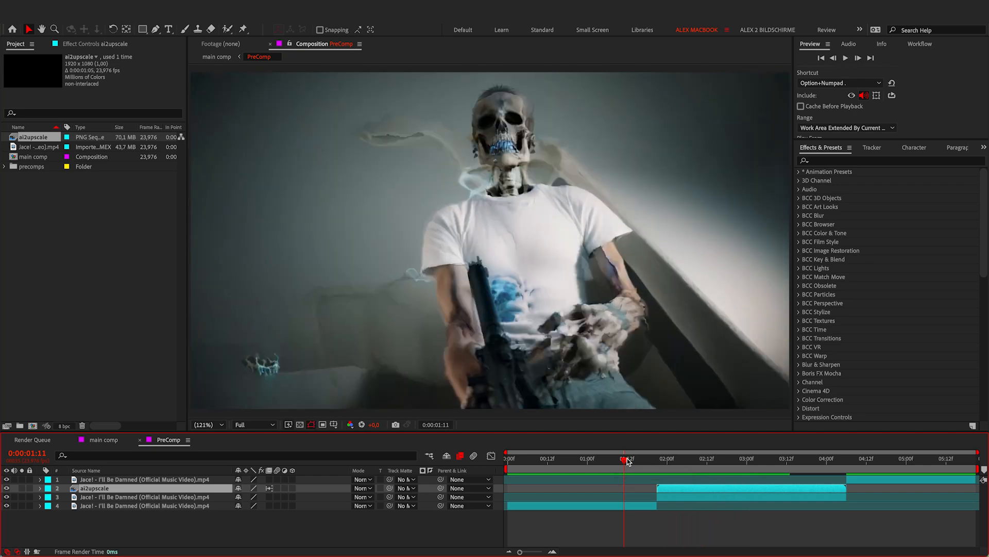
{"action": "key", "text": "space"}
{"action": "key", "text": "space"}
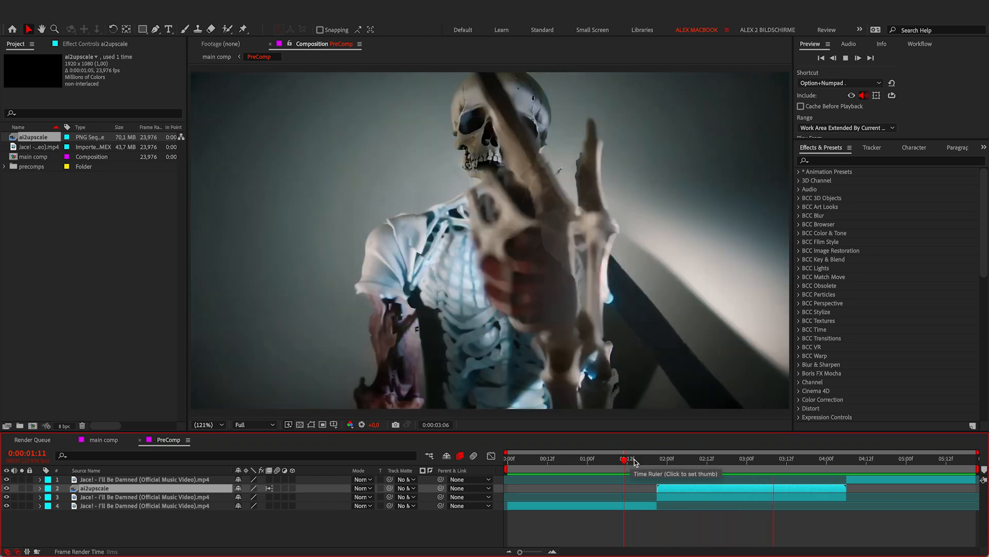
{"action": "left_click", "coordinate": [634, 461]}
{"action": "left_click_drag", "start_coordinate": [634, 459], "coordinate": [684, 459]}
- Add an adjustment layer above ai2upscale, split it at 0:00:01:21 and delete the part before the middle clip
{"action": "left_click", "coordinate": [691, 492]}
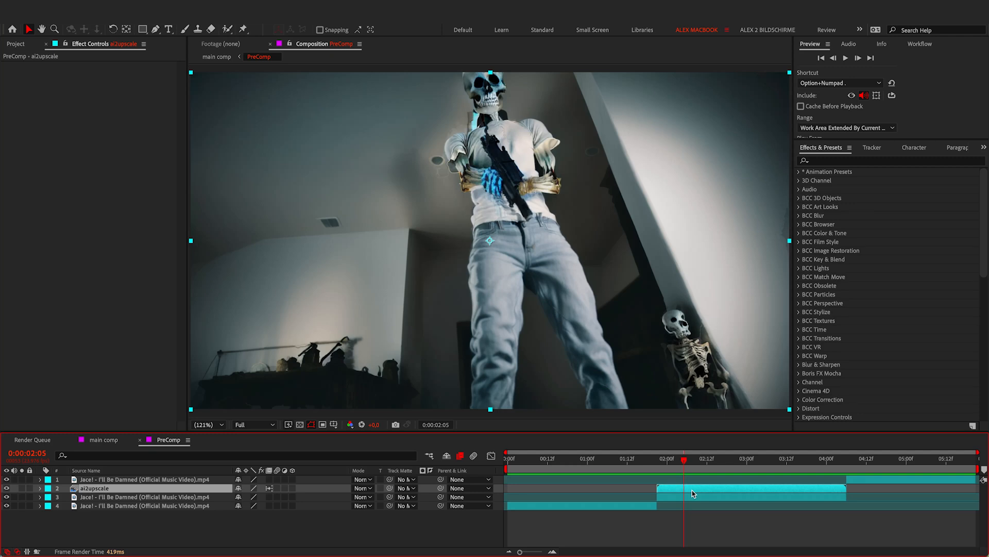
{"action": "right_click", "coordinate": [393, 526]}
{"action": "mouse_move", "coordinate": [436, 421]}
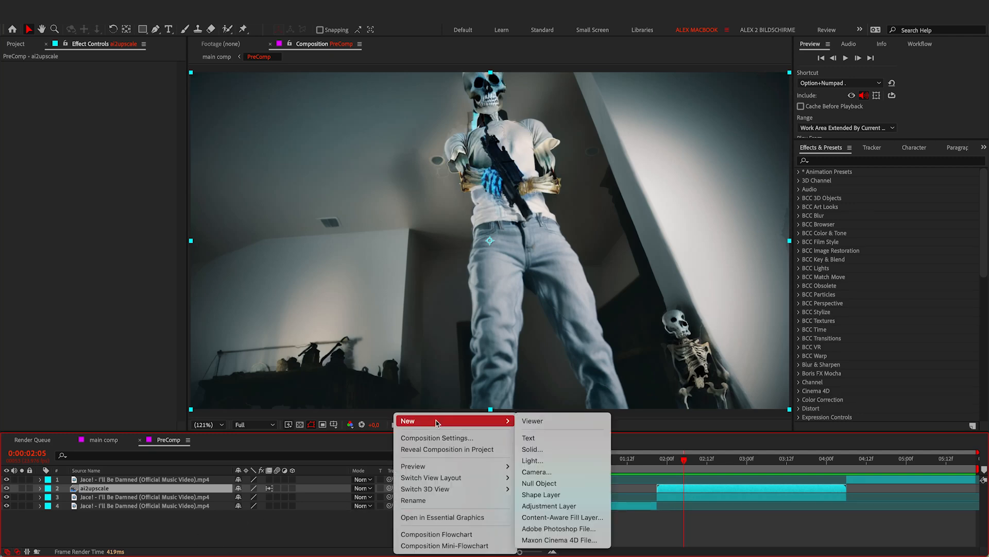
{"action": "left_click", "coordinate": [567, 507]}
{"action": "left_click", "coordinate": [659, 460]}
{"action": "key", "text": "super+shift+d"}
{"action": "left_click", "coordinate": [621, 496]}
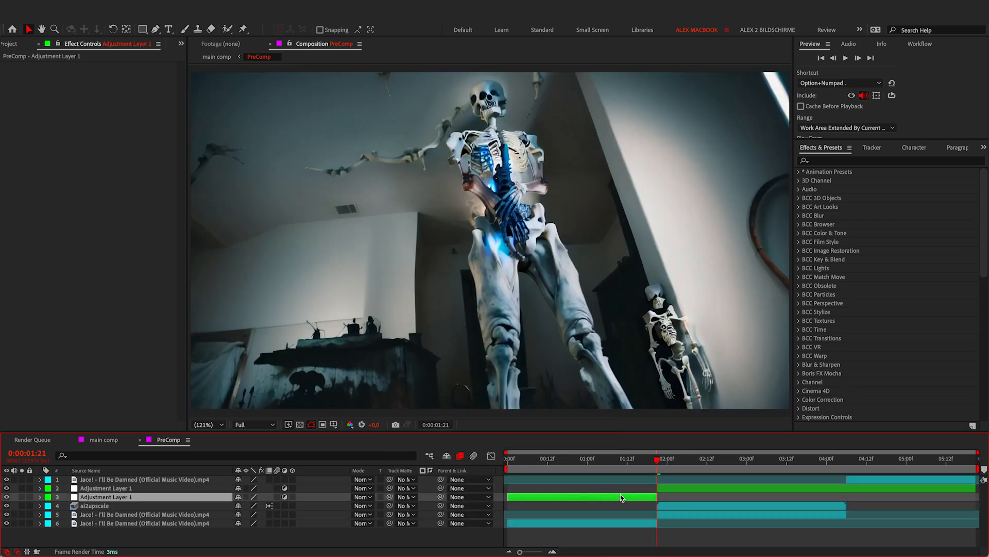
{"action": "key", "text": "Delete"}
- Split the adjustment layer at the end of the middle clip and delete the part after it
{"action": "left_click", "coordinate": [850, 458]}
{"action": "left_click", "coordinate": [851, 489]}
{"action": "key", "text": "super+Left"}
{"action": "key", "text": "super+shift+d"}
{"action": "key", "text": "Delete"}
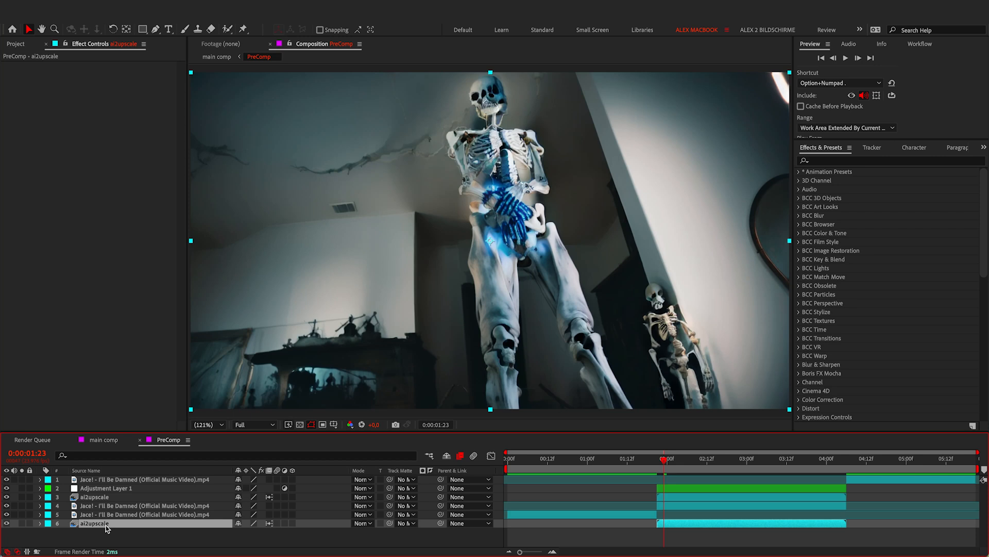
- Hide the bottom ai2upscale layer and apply the RSMB effect to the upper ai2upscale layer
{"action": "left_click", "coordinate": [7, 524]}
{"action": "left_click", "coordinate": [689, 496]}
{"action": "key", "text": "ctrl+space"}
{"action": "type", "text": "rsm"}
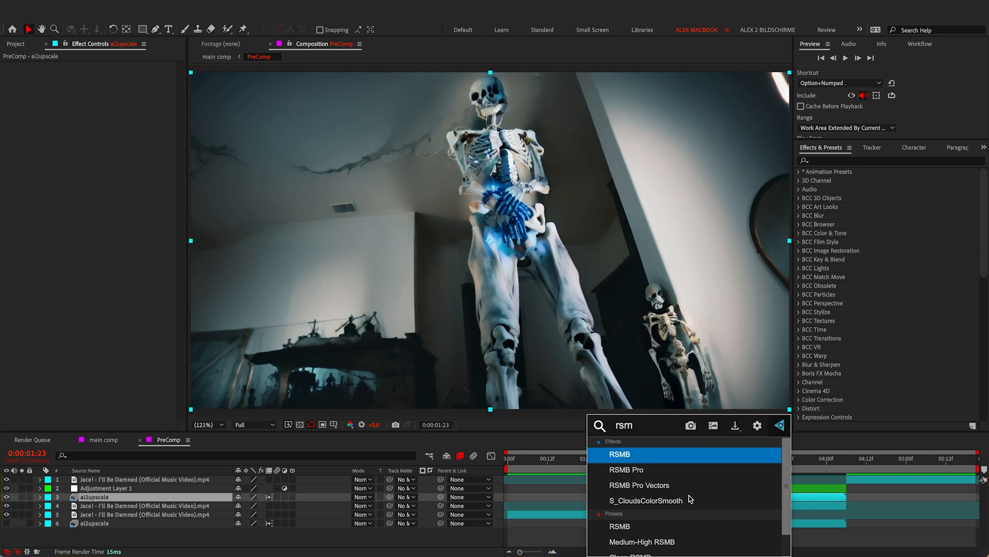
{"action": "left_click", "coordinate": [652, 458]}
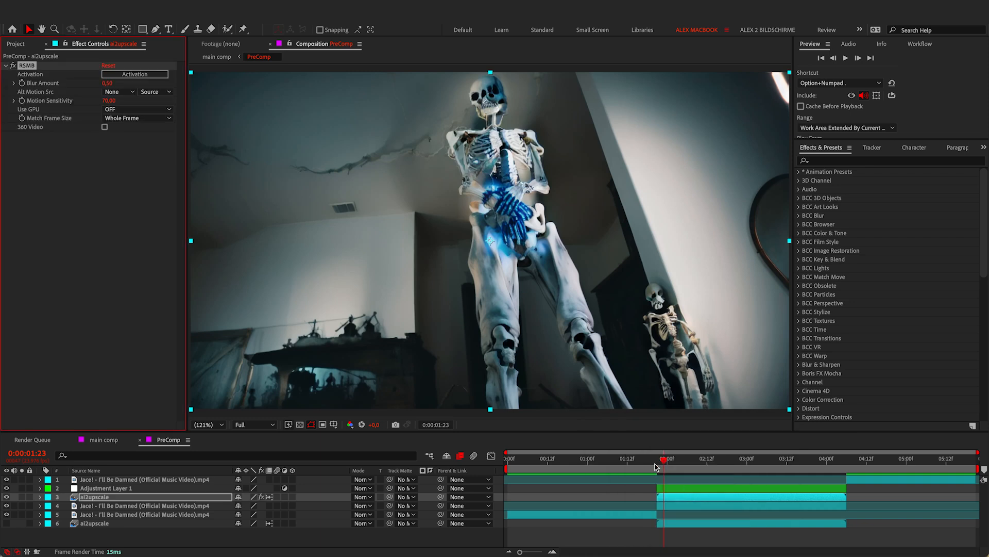
- Set RSMB's Motion Sensitivity to 100 and compare the frame with the effect off and on
{"action": "left_click", "coordinate": [109, 101]}
{"action": "type", "text": "100"}
{"action": "key", "text": "Return"}
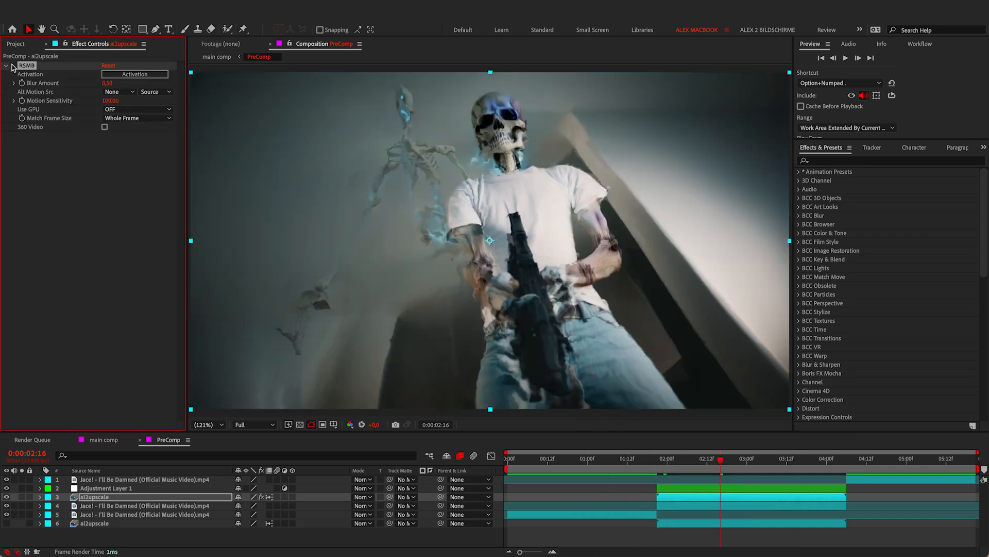
{"action": "left_click", "coordinate": [12, 65]}
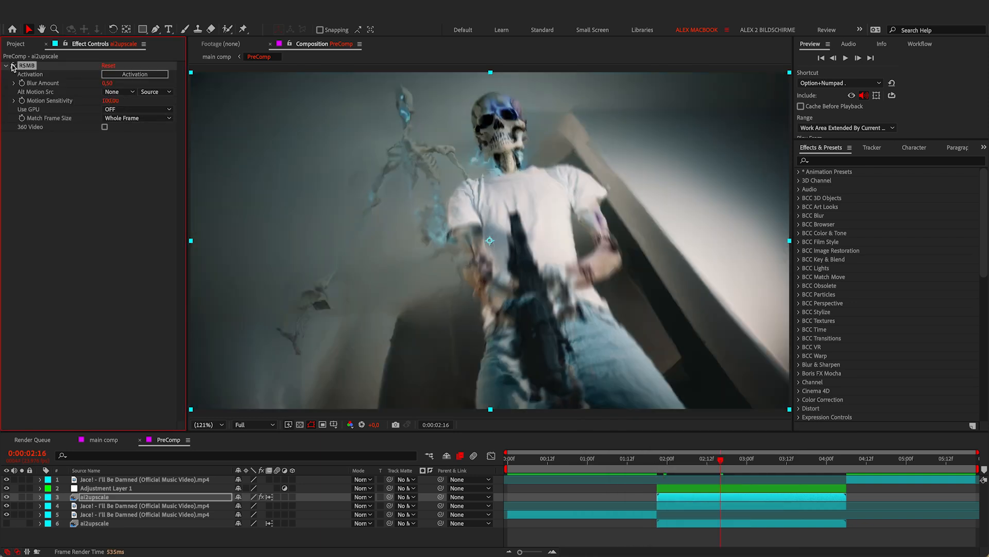
{"action": "left_click", "coordinate": [12, 66]}
{"action": "left_click", "coordinate": [13, 66]}
- Play back the motion-blurred section from 0:00:01:14
{"action": "left_click", "coordinate": [647, 459]}
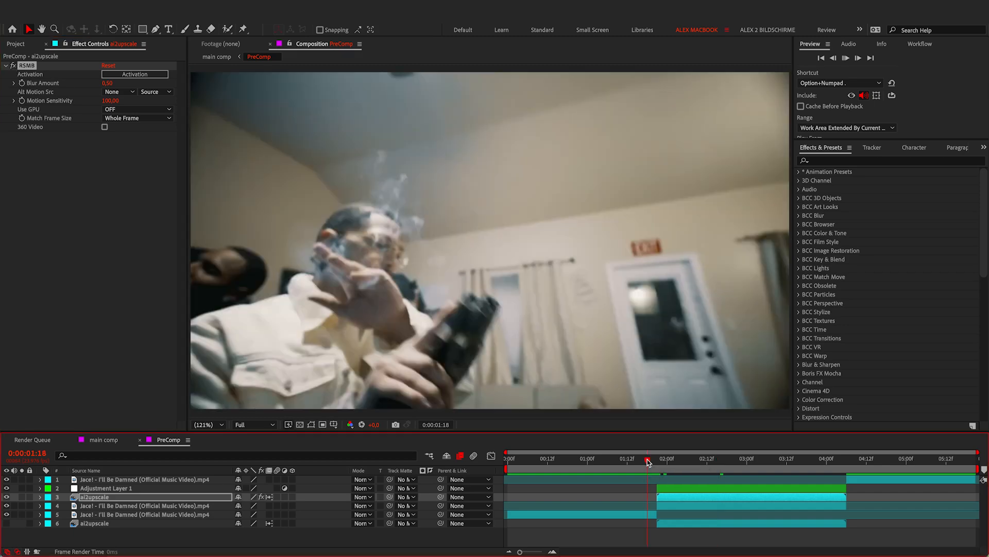
{"action": "left_click", "coordinate": [633, 459]}
{"action": "key", "text": "space"}
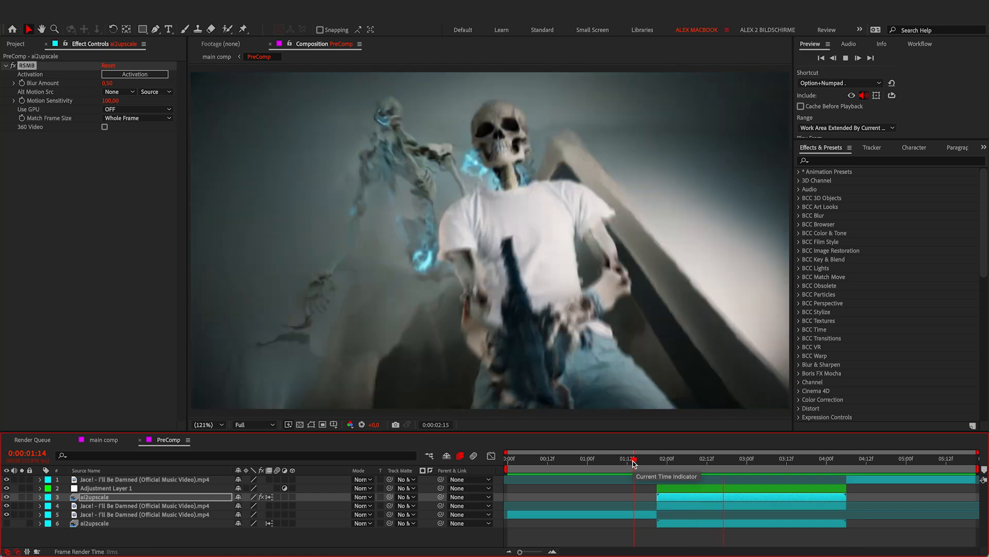
{"action": "key", "text": "space"}
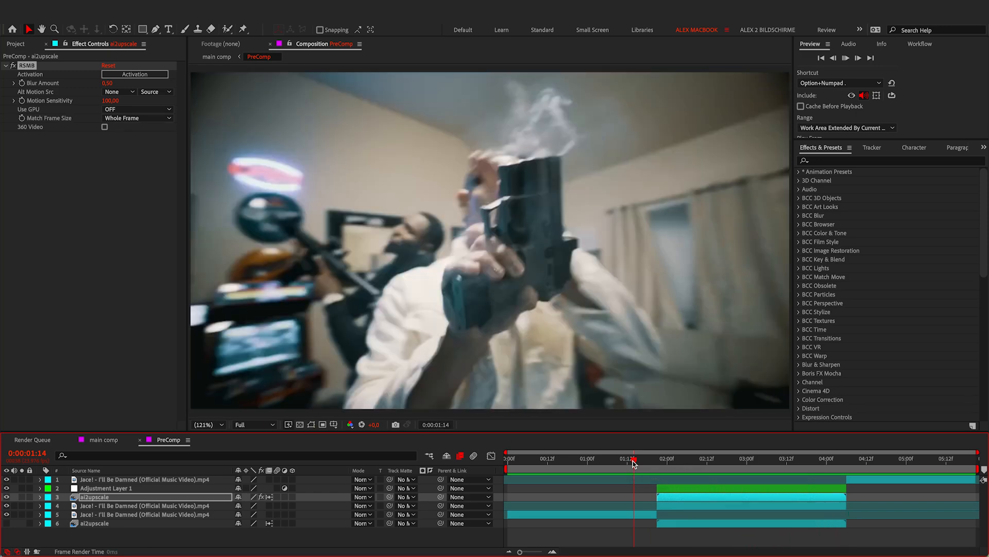
{"action": "key", "text": "space"}
- Apply Curves to the adjustment layer and pull the RGB curve down at the shadows, midtones and highlights to darken the image
{"action": "left_click", "coordinate": [695, 490]}
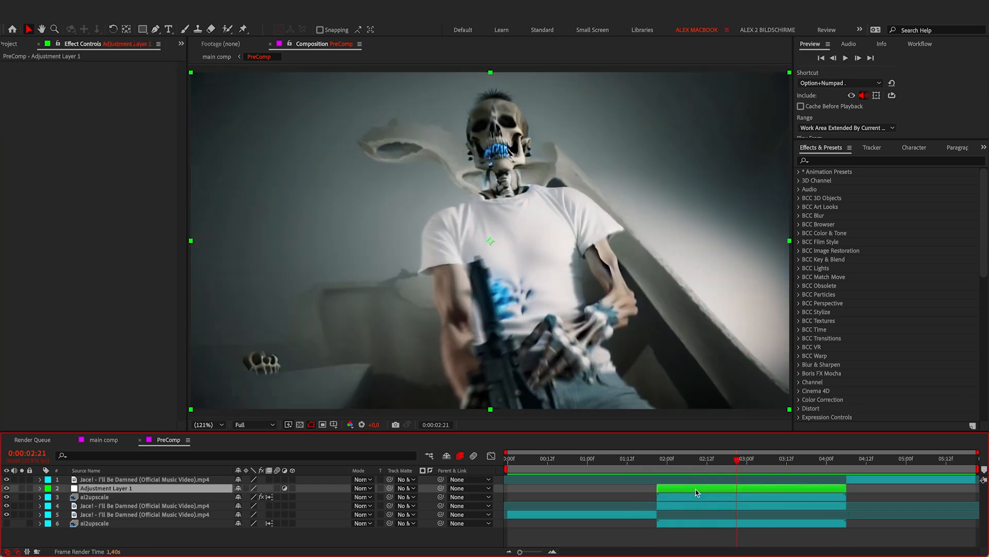
{"action": "key", "text": "ctrl+space"}
{"action": "type", "text": "cur"}
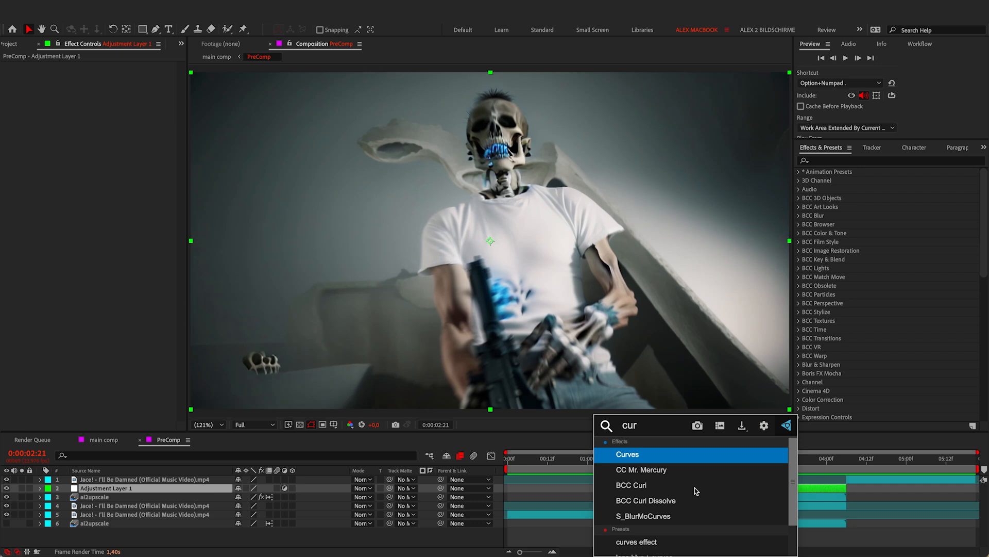
{"action": "left_click", "coordinate": [650, 455]}
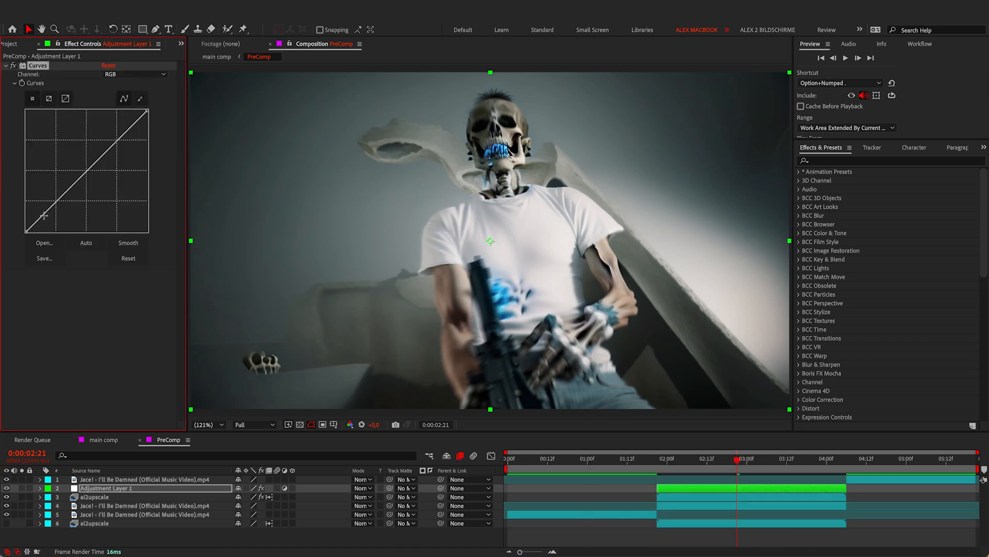
{"action": "left_click_drag", "start_coordinate": [42, 215], "coordinate": [45, 221]}
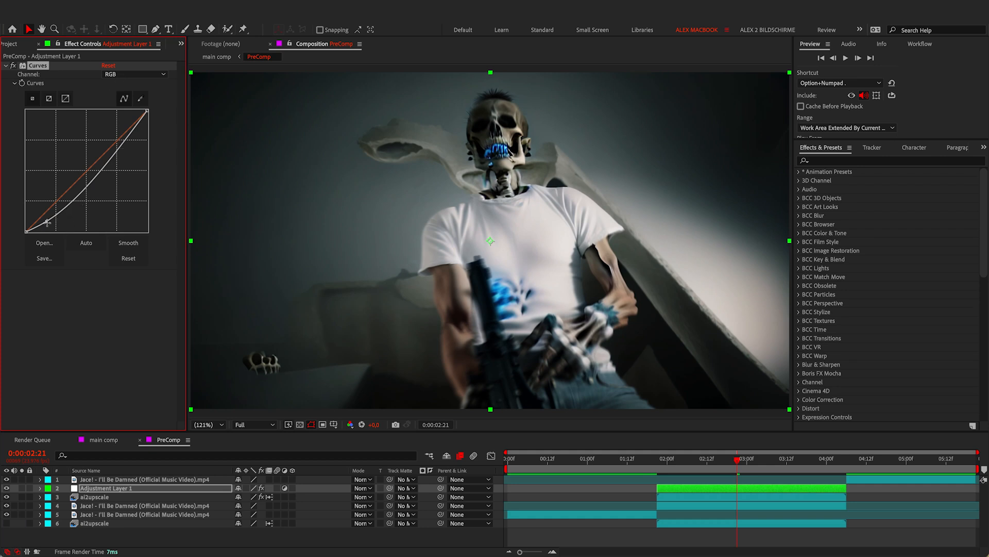
{"action": "left_click_drag", "start_coordinate": [137, 127], "coordinate": [138, 129]}
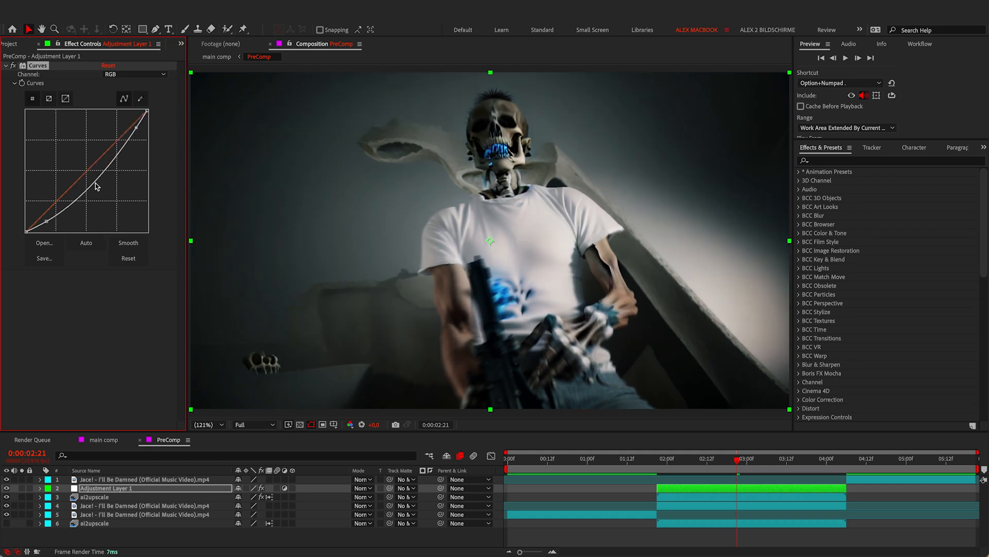
{"action": "left_click_drag", "start_coordinate": [93, 184], "coordinate": [97, 184]}
- Compare the frame with the Curves effect off and on
{"action": "left_click", "coordinate": [13, 66]}
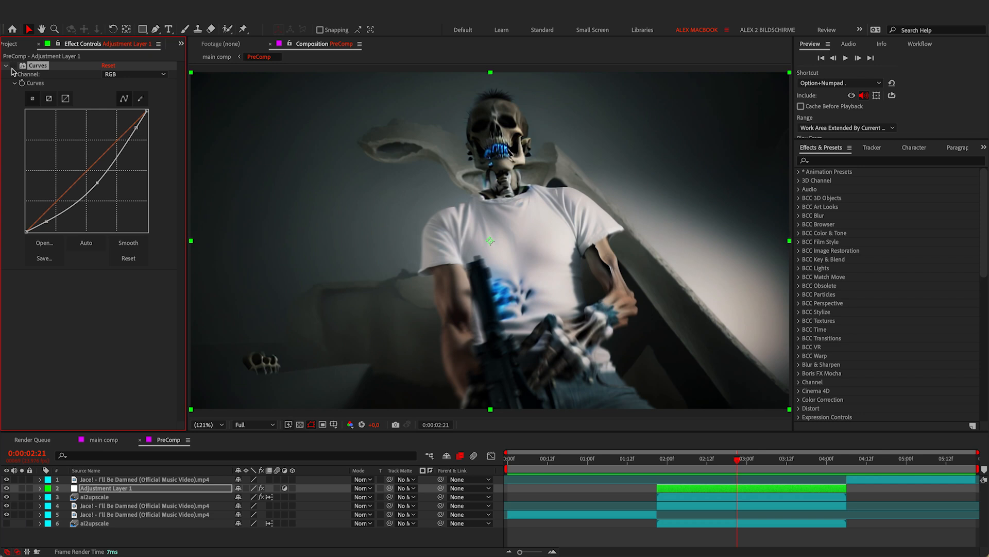
{"action": "left_click", "coordinate": [12, 66]}
{"action": "left_click", "coordinate": [13, 66]}
{"action": "left_click", "coordinate": [12, 67]}
- Add Leave Color to the adjustment layer and sample the skeleton's light blue glow as the color to leave
{"action": "key", "text": "space"}
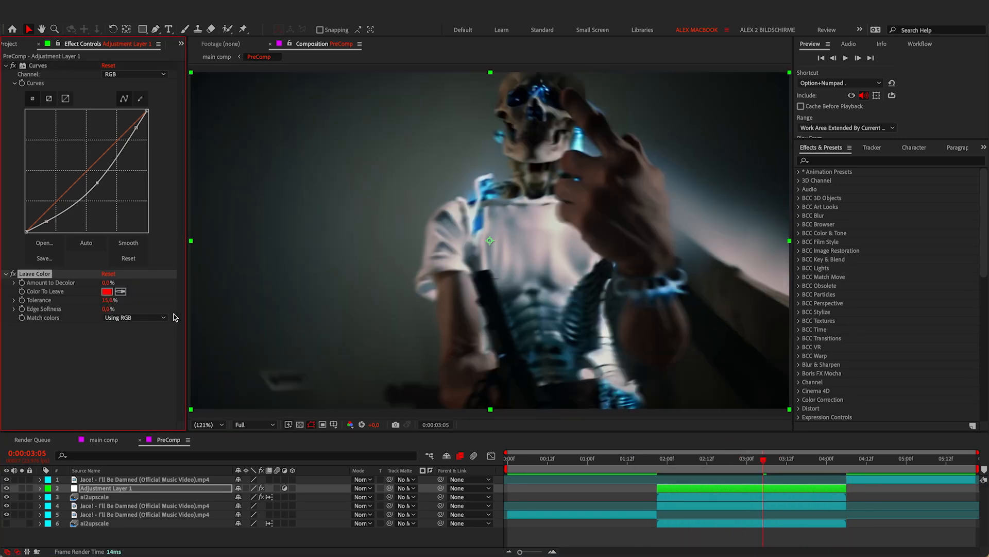
{"action": "left_click", "coordinate": [107, 291]}
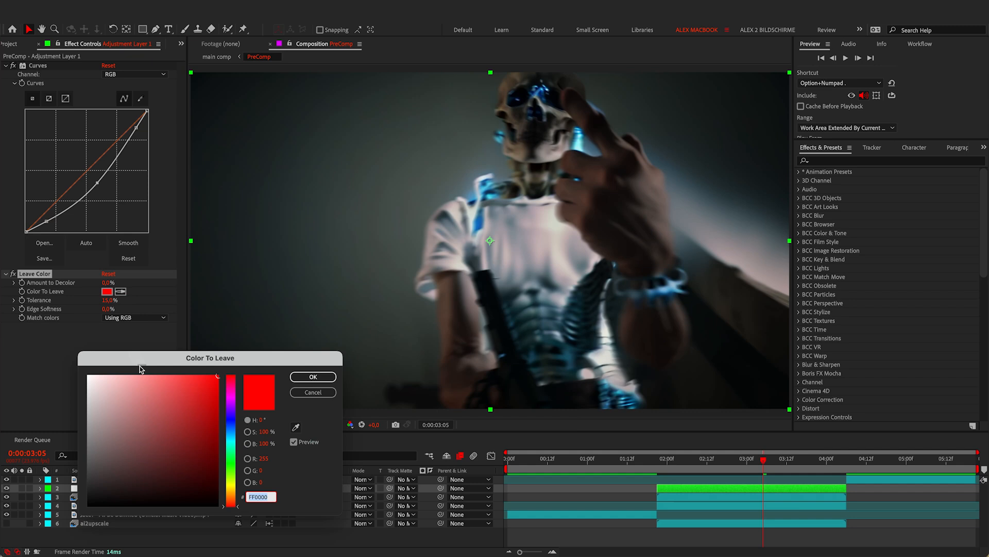
{"action": "left_click", "coordinate": [231, 433]}
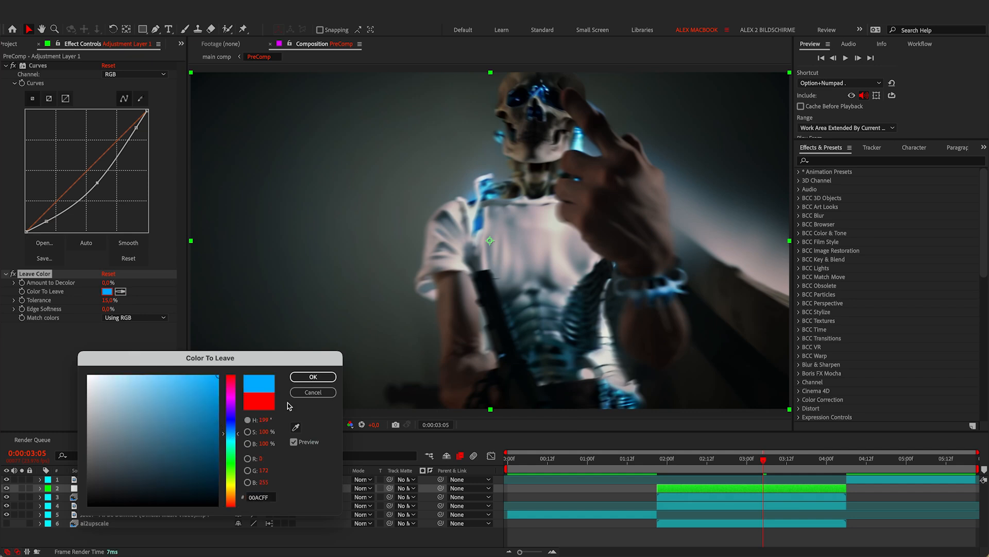
{"action": "left_click", "coordinate": [296, 427]}
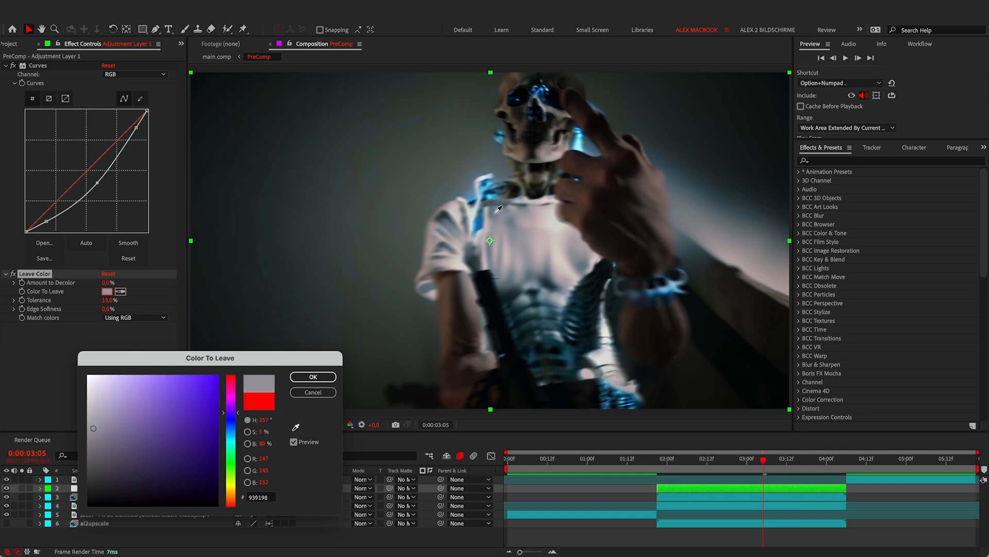
{"action": "left_click", "coordinate": [485, 190]}
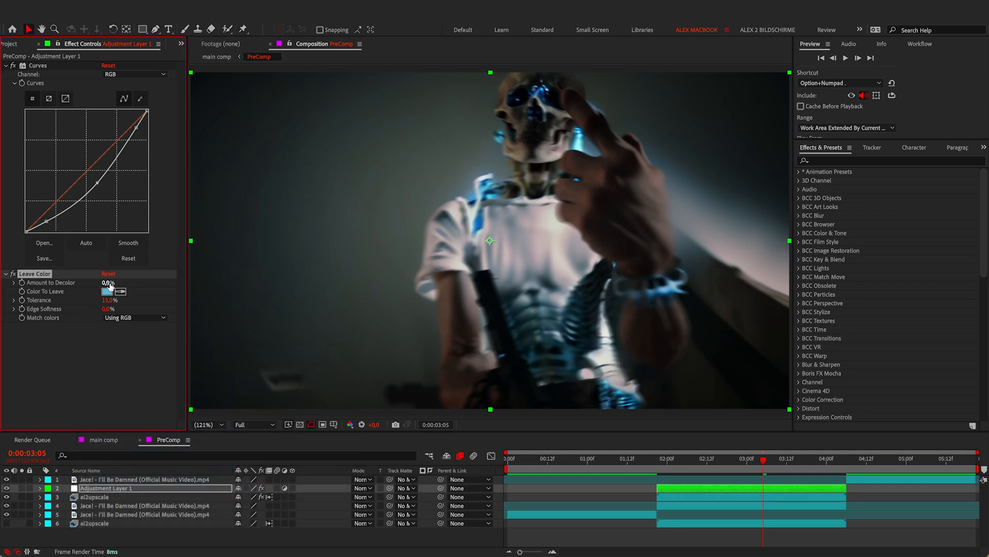
- Set Leave Color to 74% Amount to Decolor, 28% Tolerance and 2% Edge Softness, and compare the frame with it off and on
{"action": "left_click_drag", "start_coordinate": [108, 282], "coordinate": [130, 283]}
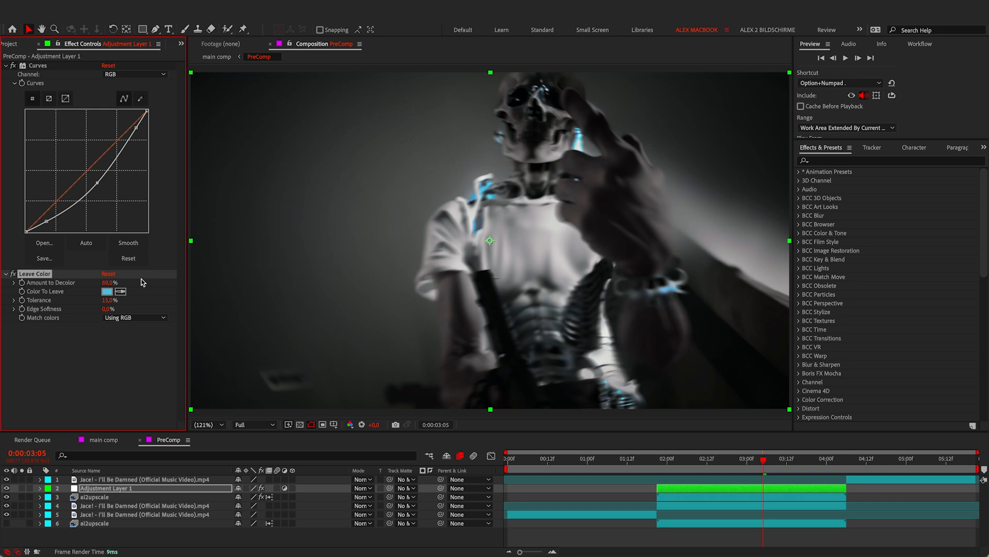
{"action": "left_click_drag", "start_coordinate": [108, 300], "coordinate": [116, 300]}
{"action": "left_click", "coordinate": [107, 309]}
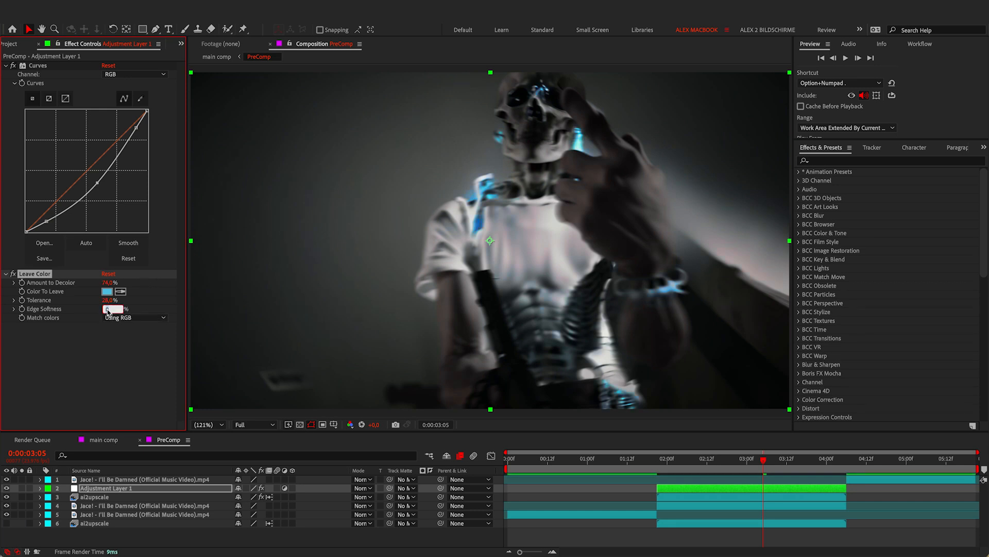
{"action": "type", "text": "2"}
{"action": "key", "text": "Return"}
{"action": "left_click", "coordinate": [14, 274]}
{"action": "left_click", "coordinate": [14, 274]}
{"action": "left_click", "coordinate": [14, 274]}
- Add Exposure to the adjustment layer, setting its Exposure to 0.53 and Gamma Correction to 0.56
{"action": "key", "text": "space"}
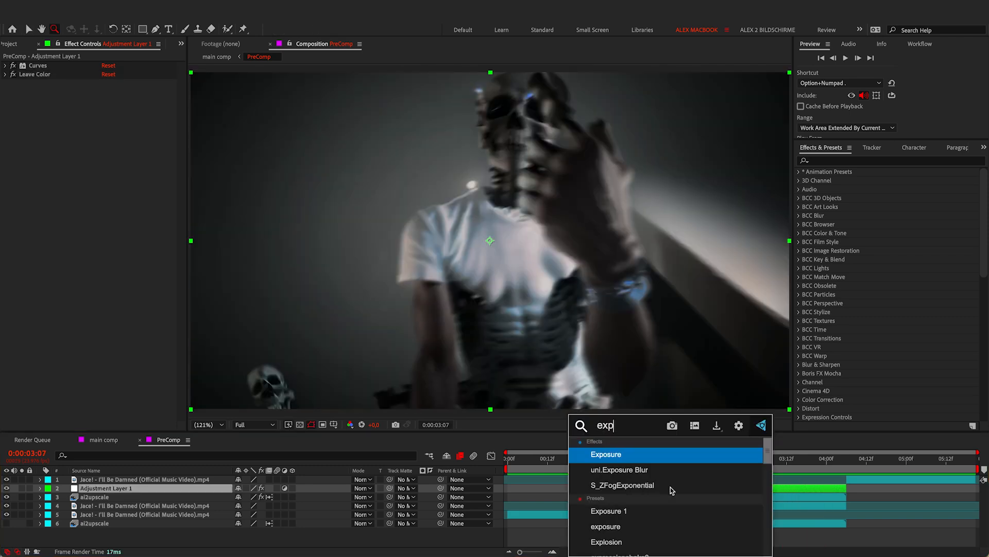
{"action": "type", "text": "o"}
{"action": "left_click", "coordinate": [598, 455]}
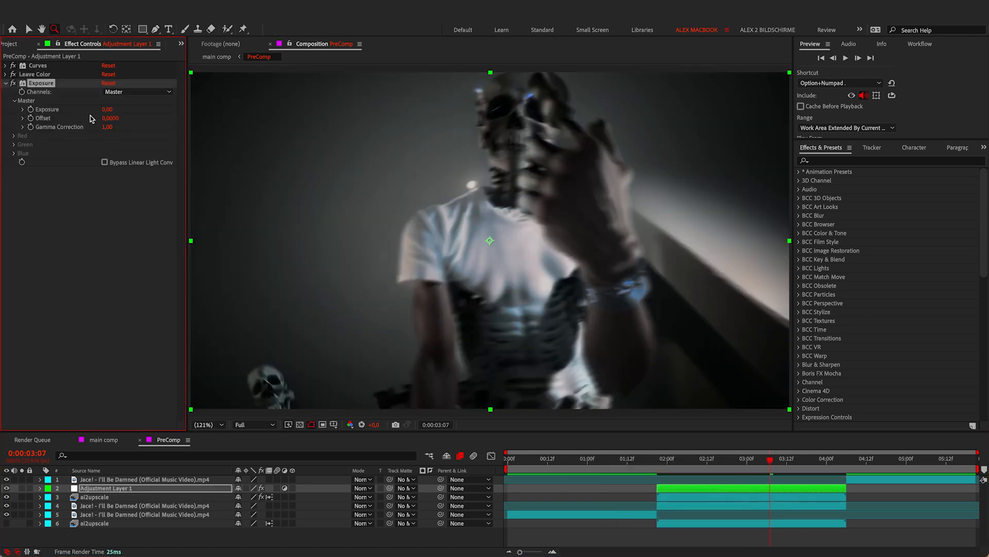
{"action": "left_click", "coordinate": [108, 109]}
{"action": "left_click", "coordinate": [126, 122]}
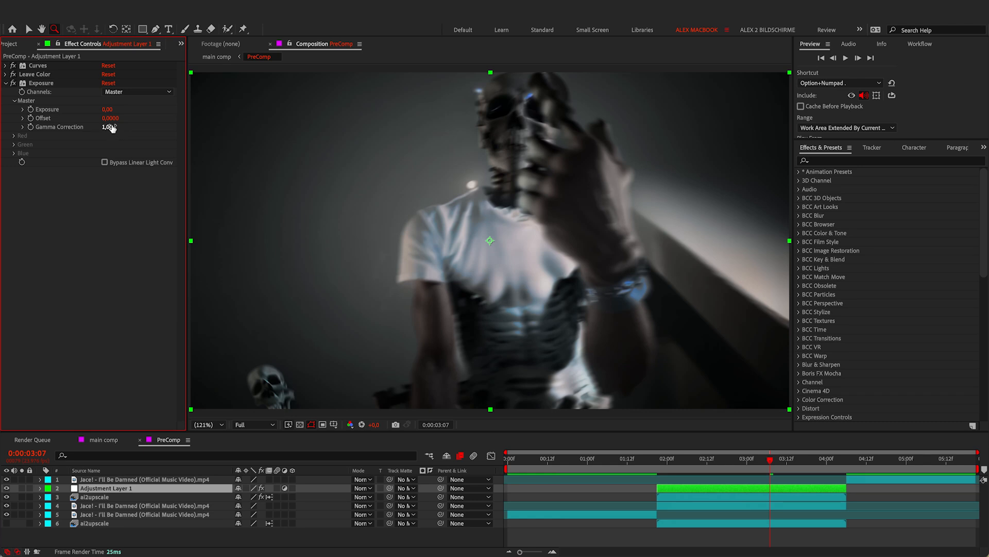
{"action": "left_click_drag", "start_coordinate": [108, 128], "coordinate": [133, 109]}
{"action": "key", "text": "v"}
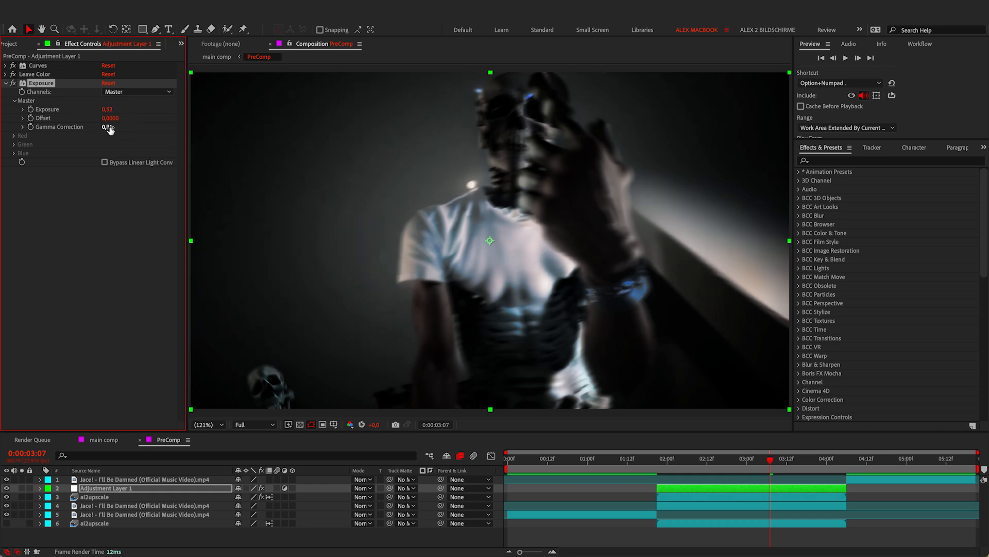
{"action": "left_click_drag", "start_coordinate": [107, 127], "coordinate": [91, 127]}
- Keyframe Gamma Correction at 0:00:01:21 with a value of 0.63 and reset the Exposure value to 0
{"action": "left_click", "coordinate": [656, 459]}
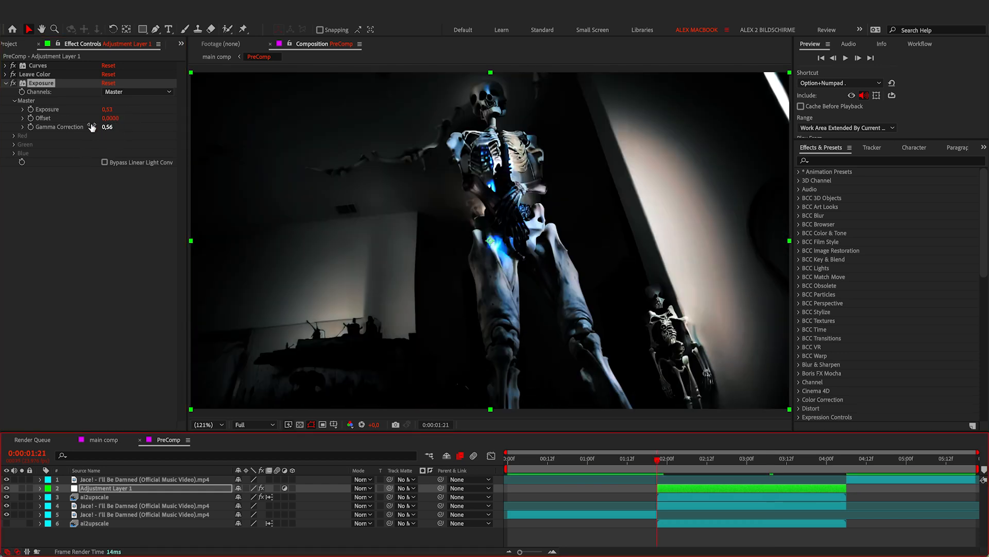
{"action": "left_click", "coordinate": [31, 126]}
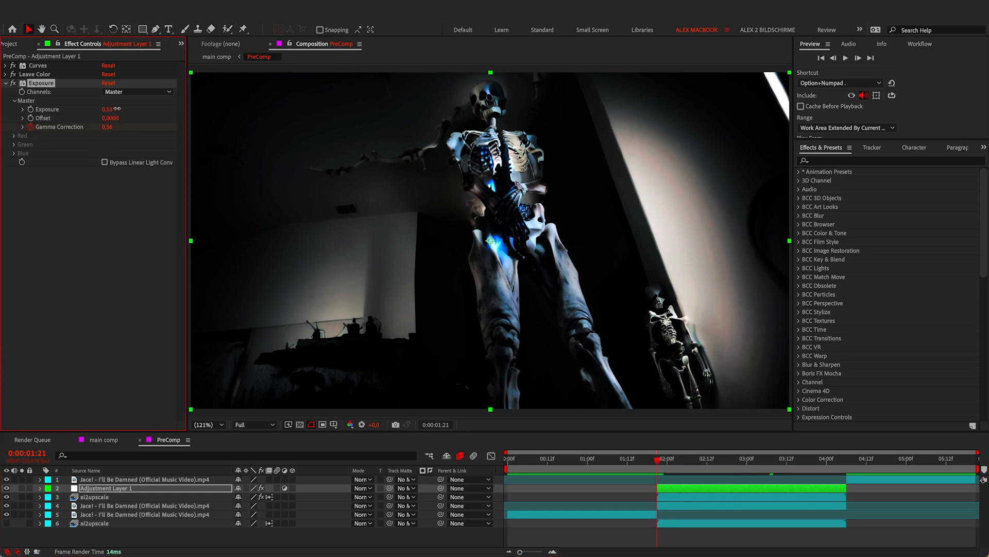
{"action": "mouse_move", "coordinate": [118, 109]}
{"action": "left_mouse_down"}
{"action": "mouse_move", "coordinate": [126, 109]}
{"action": "mouse_move", "coordinate": [94, 108]}
{"action": "mouse_move", "coordinate": [109, 118]}
{"action": "left_mouse_up"}
{"action": "left_click", "coordinate": [107, 110]}
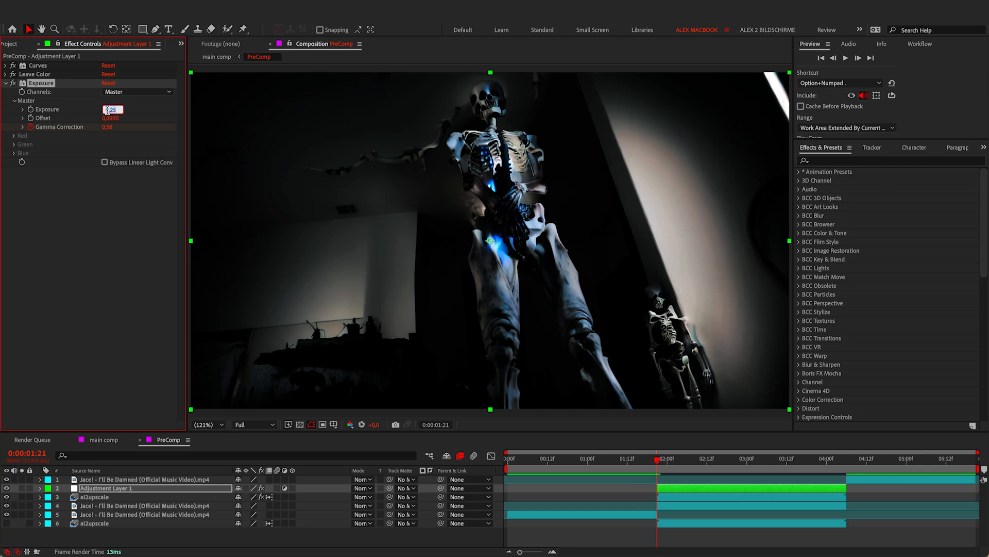
{"action": "type", "text": "0"}
{"action": "key", "text": "Return"}
{"action": "mouse_move", "coordinate": [106, 127]}
{"action": "left_mouse_down"}
{"action": "mouse_move", "coordinate": [78, 127]}
{"action": "mouse_move", "coordinate": [89, 126]}
{"action": "left_mouse_up"}
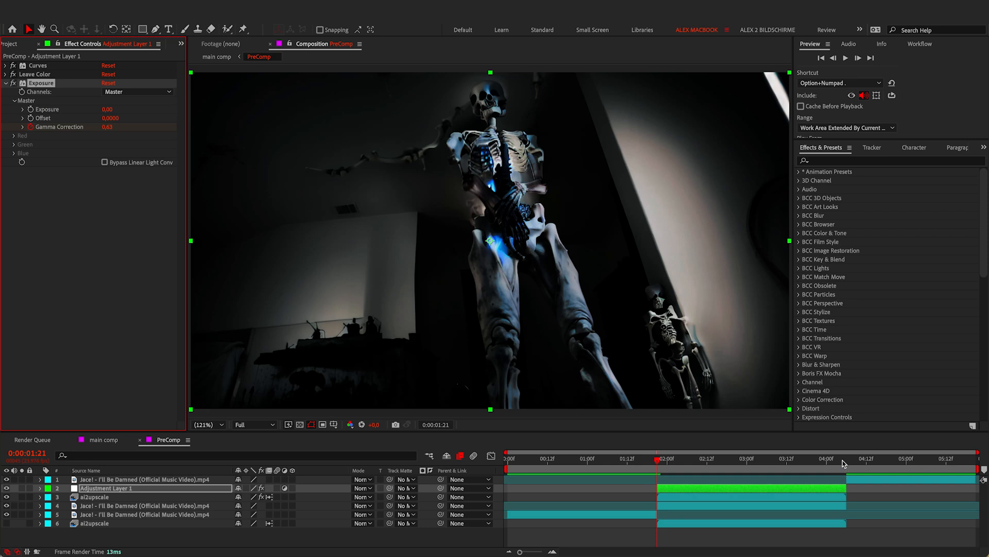
- Set Gamma Correction to 0.94 at 0:00:04:05 and scrub back to 0:00:02:15 to check the brightening
{"action": "left_click", "coordinate": [843, 462]}
{"action": "left_click", "coordinate": [105, 127]}
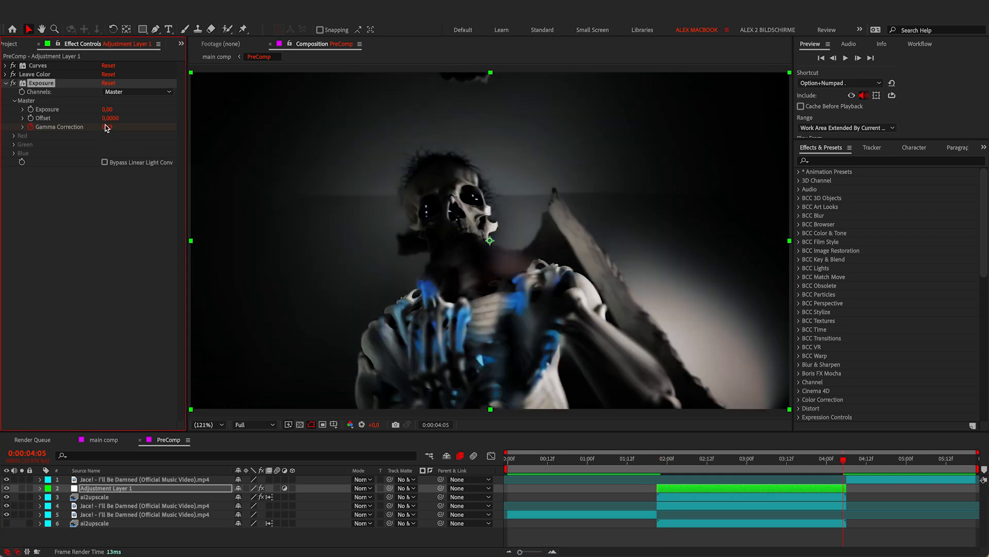
{"action": "left_click_drag", "start_coordinate": [118, 128], "coordinate": [122, 127]}
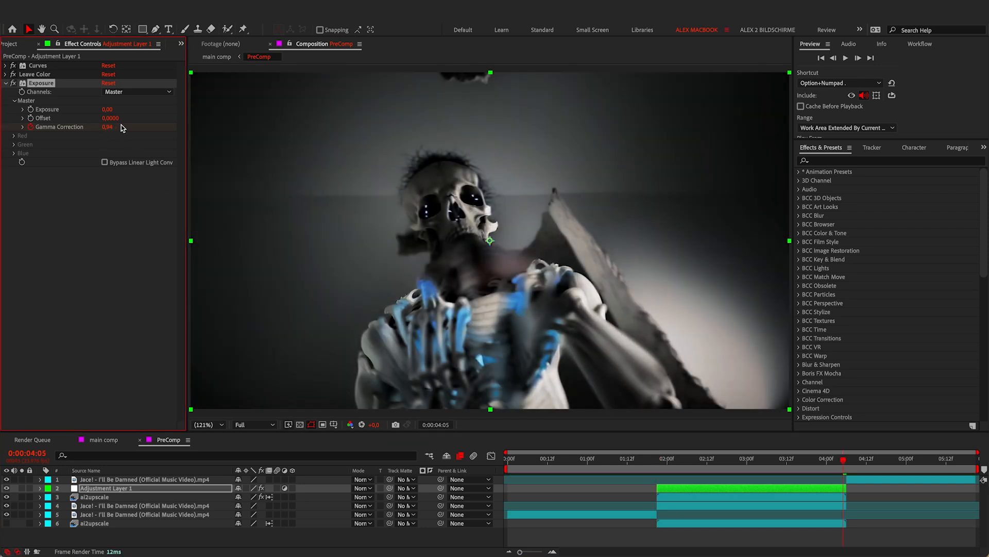
{"action": "left_click_drag", "start_coordinate": [688, 460], "coordinate": [725, 487]}
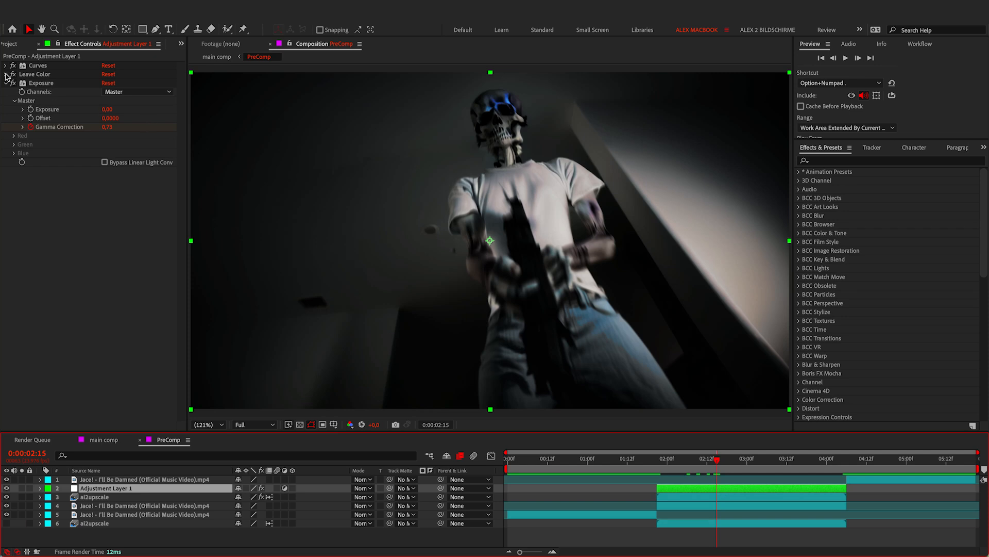
- Add Directional Blur to the adjustment layer with a 57° direction and blur length 3, and play back from 0:00:01:18
{"action": "key", "text": "ctrl+space"}
{"action": "type", "text": "dir"}
{"action": "left_click", "coordinate": [708, 457]}
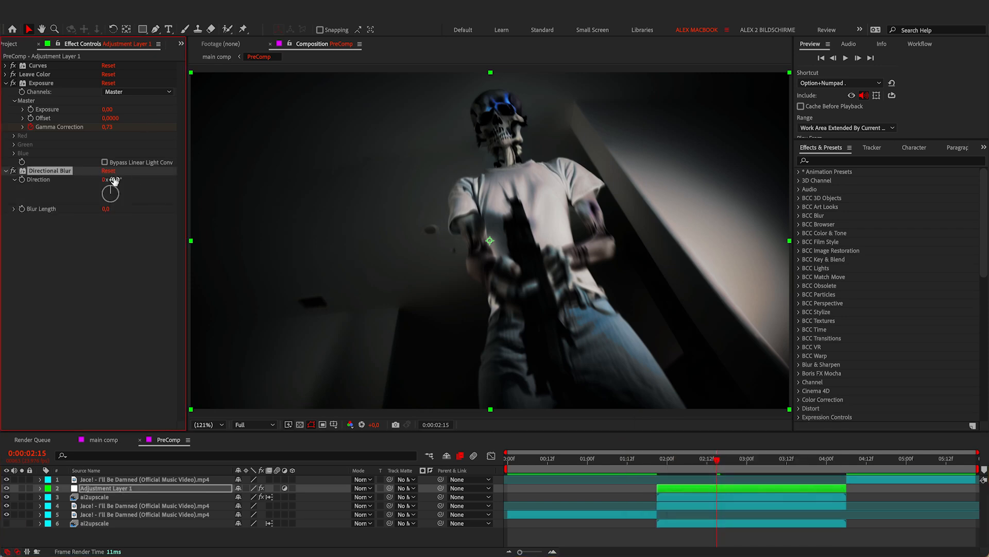
{"action": "left_click_drag", "start_coordinate": [112, 187], "coordinate": [128, 184]}
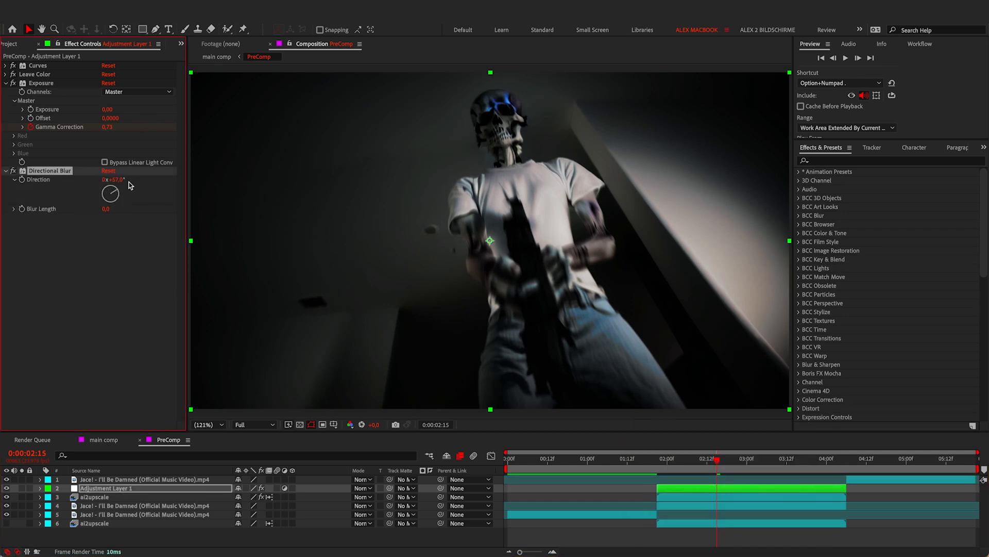
{"action": "left_click", "coordinate": [106, 209]}
{"action": "type", "text": "3"}
{"action": "key", "text": "Return"}
{"action": "left_click", "coordinate": [648, 465]}
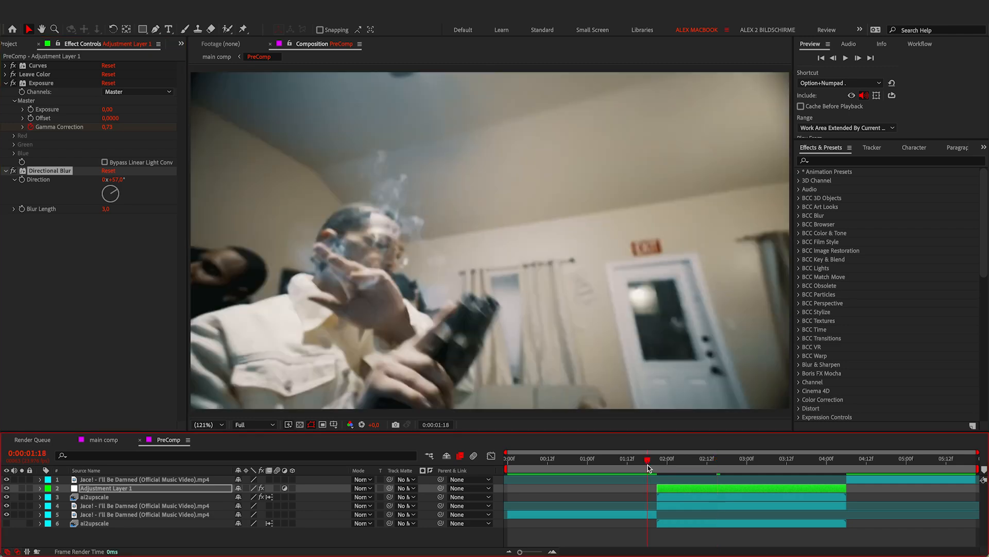
{"action": "key", "text": "space"}
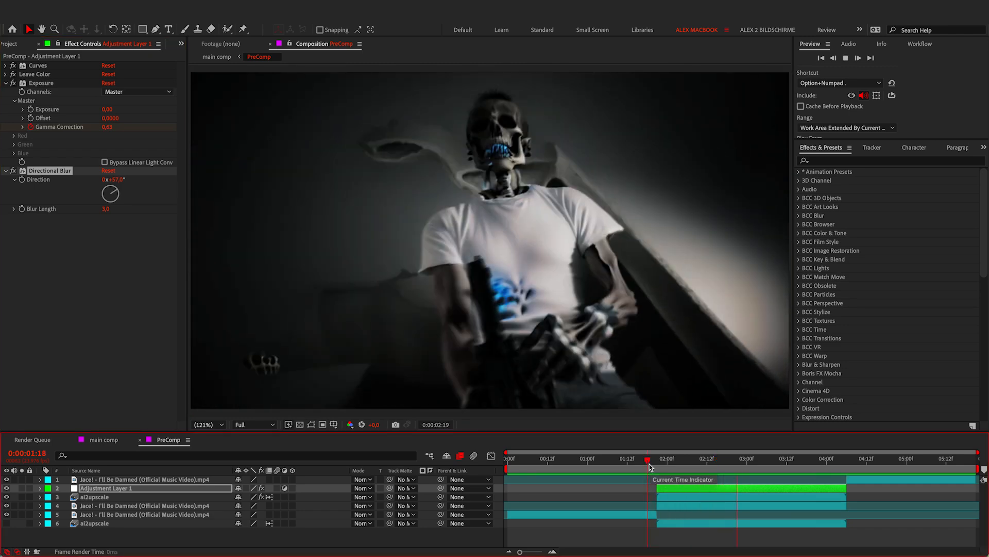
- Add the S_Flicker effect to the adjustment layer and load a flicker preset from its preset browser
{"action": "key", "text": "ctrl+space"}
{"action": "type", "text": "flic"}
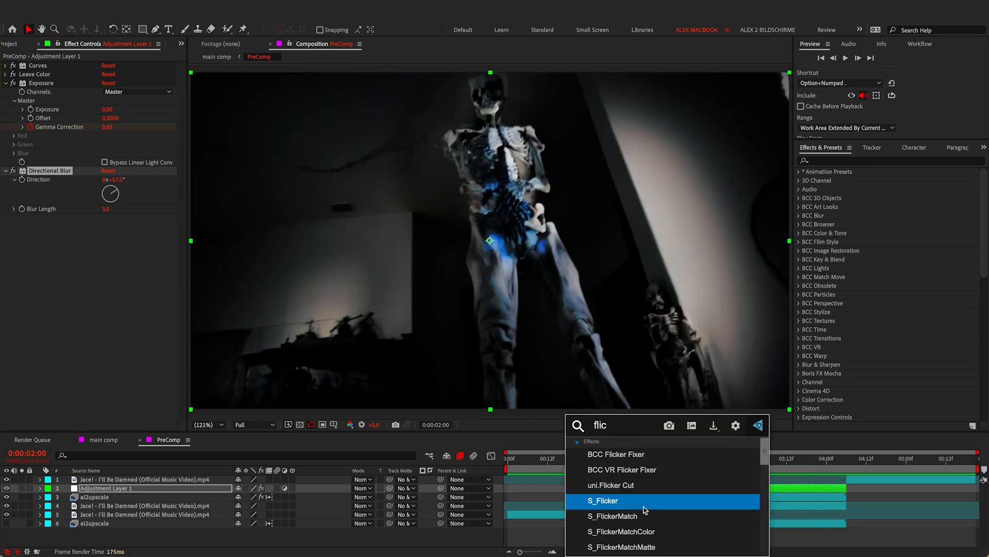
{"action": "left_click", "coordinate": [644, 507]}
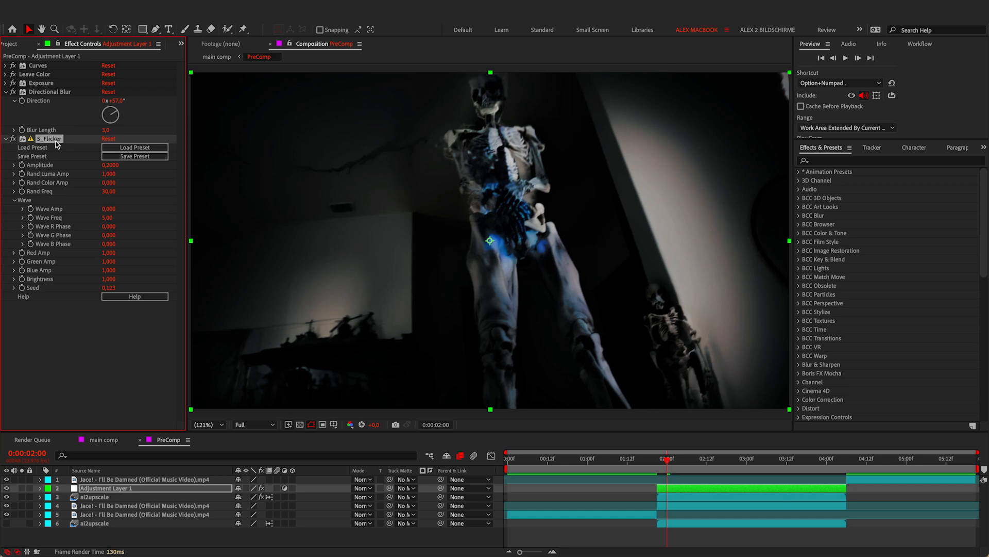
{"action": "left_click", "coordinate": [117, 149]}
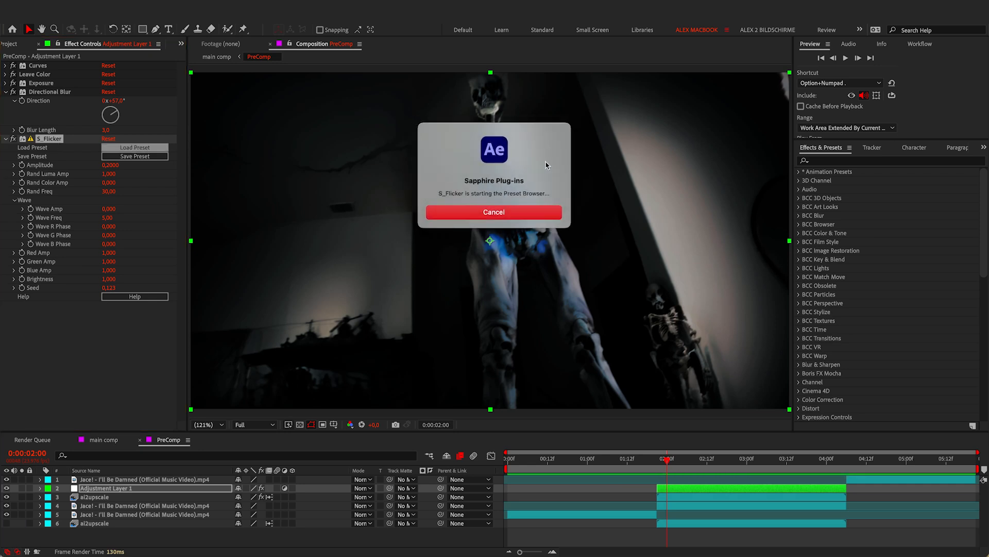
{"action": "left_click", "coordinate": [600, 422]}
- Play back the flickering skeleton section from 0:00:01:17 and again from 0:00:01:13 to judge the preset
{"action": "left_click", "coordinate": [643, 460]}
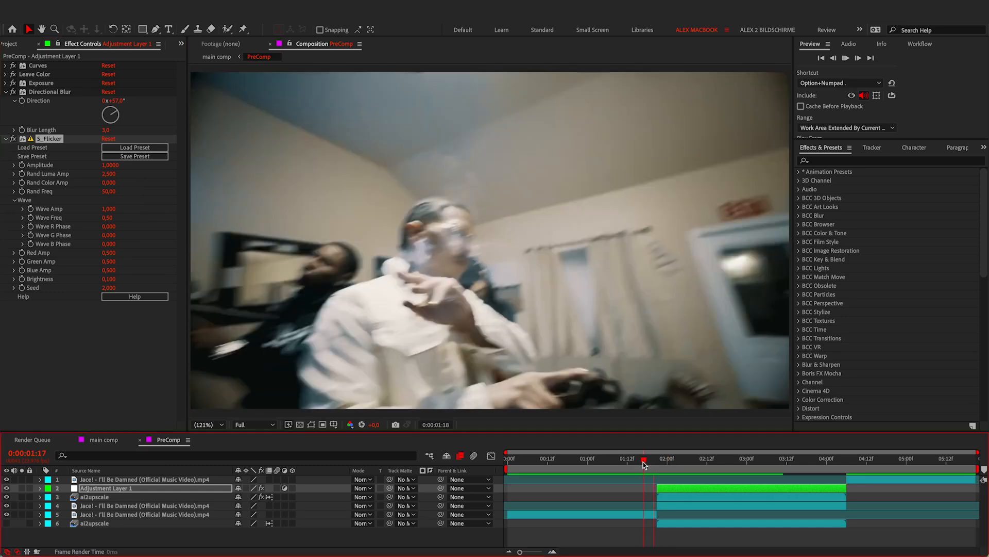
{"action": "key", "text": "space"}
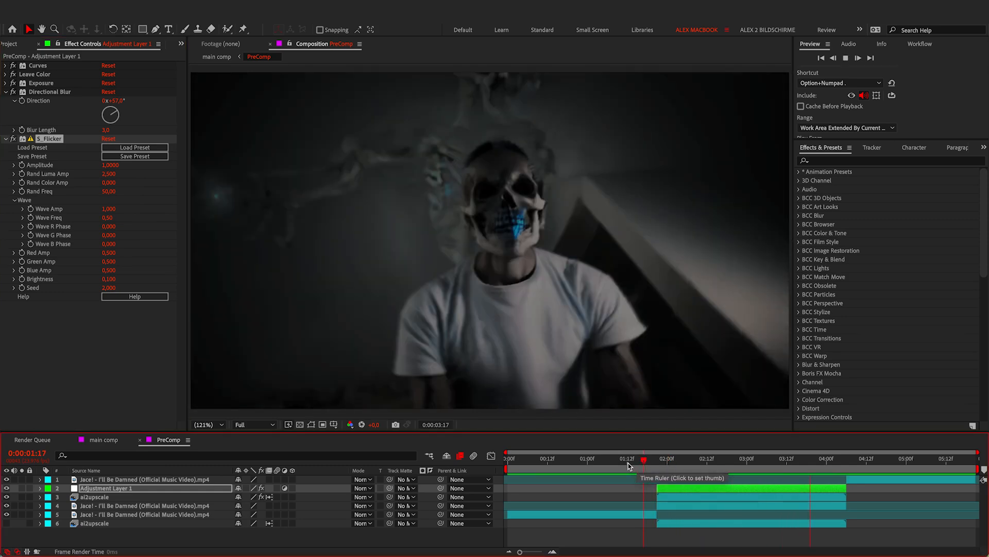
{"action": "key", "text": "space"}
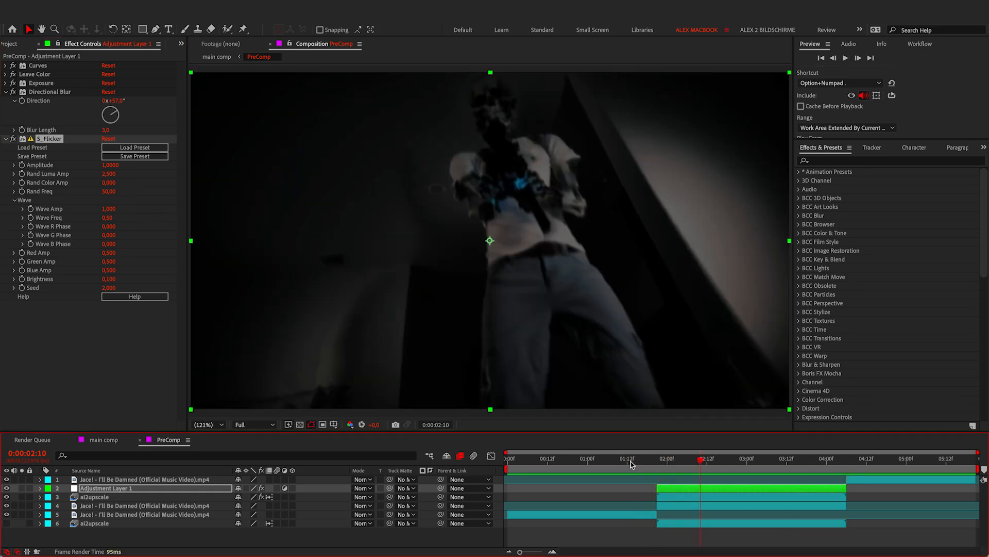
{"action": "left_click", "coordinate": [631, 462]}
{"action": "key", "text": "space"}
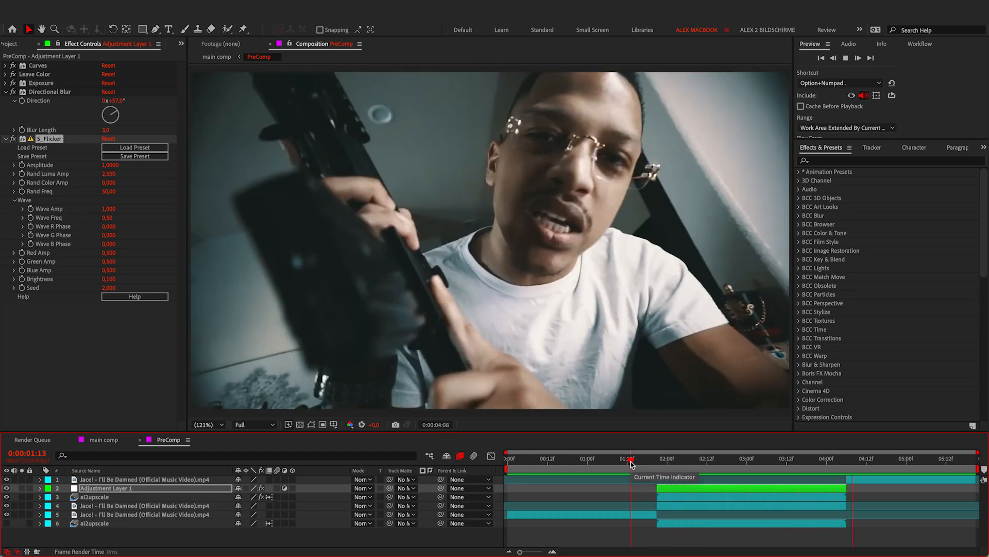
{"action": "key", "text": "space"}
{"action": "left_click", "coordinate": [631, 461]}
{"action": "key", "text": "space"}
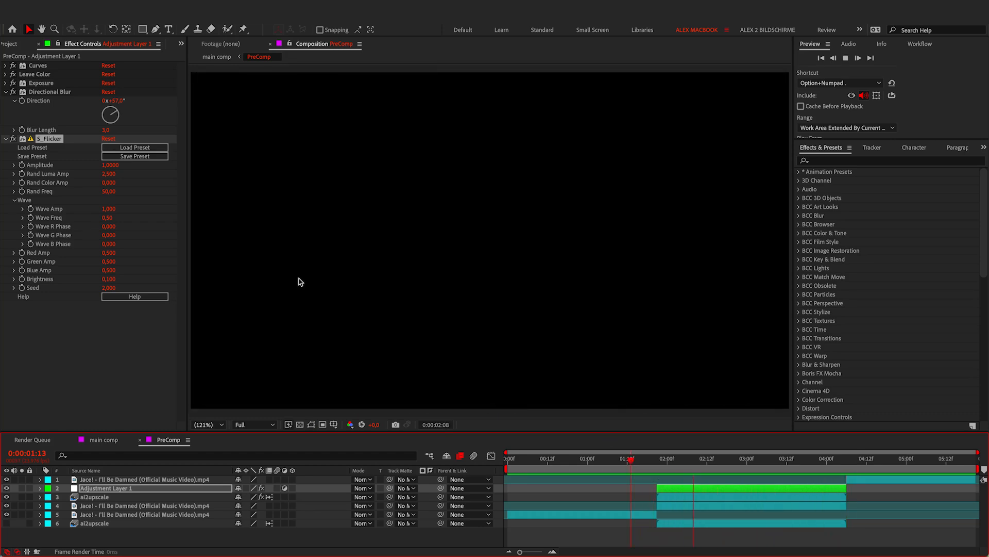
{"action": "key", "text": "space"}
- Set S_Flicker's Amplitude to 0.6 and Brightness to 0.5, and play back from 0:00:01:08
{"action": "left_click", "coordinate": [112, 164]}
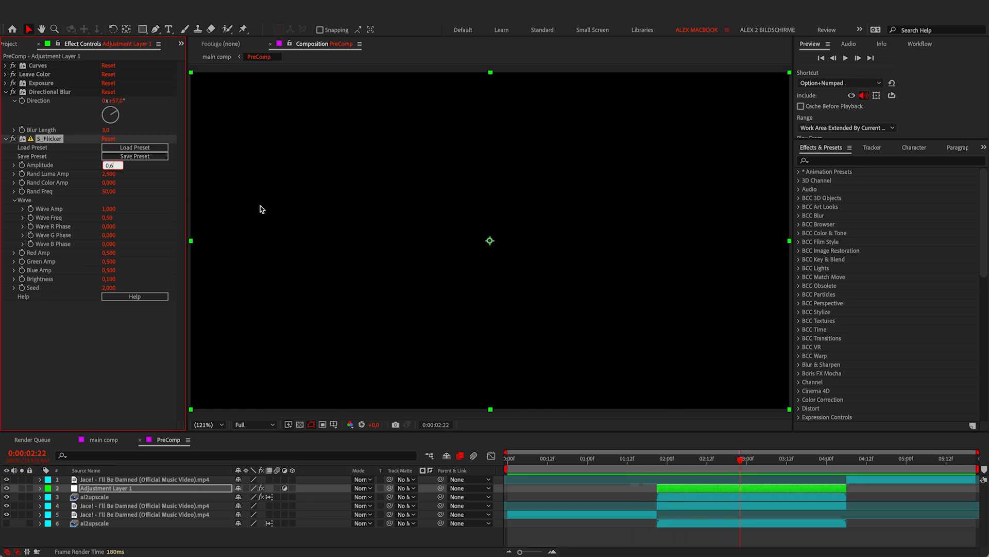
{"action": "key", "text": "Return"}
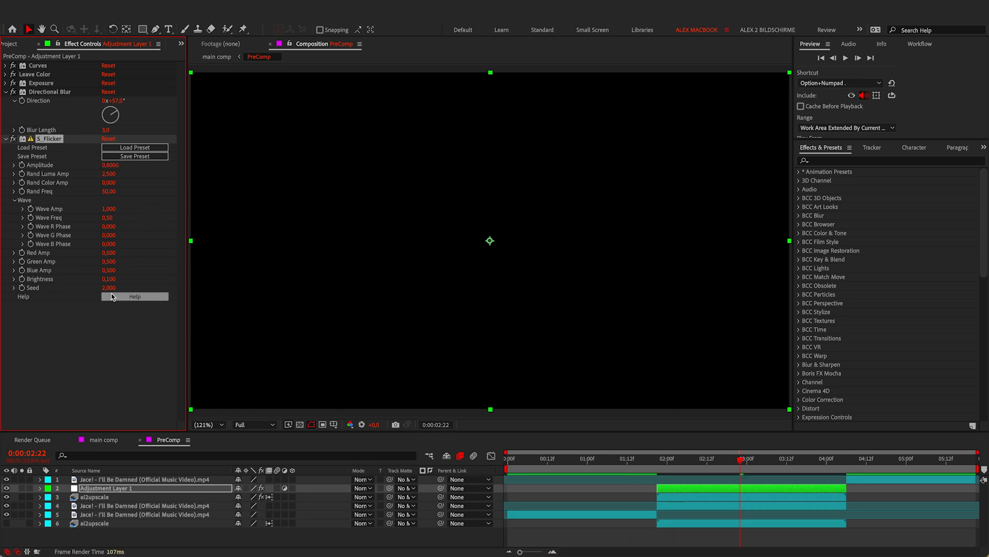
{"action": "left_click", "coordinate": [110, 280]}
{"action": "left_click", "coordinate": [116, 278]}
{"action": "type", "text": "5"}
{"action": "key", "text": "Return"}
{"action": "left_click", "coordinate": [648, 458]}
{"action": "key", "text": "space"}
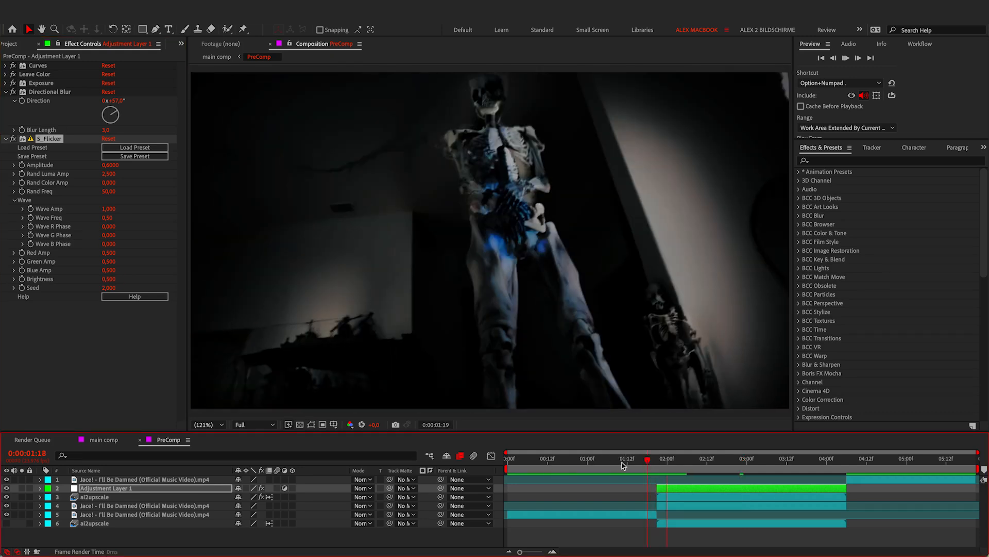
{"action": "left_click", "coordinate": [614, 459]}
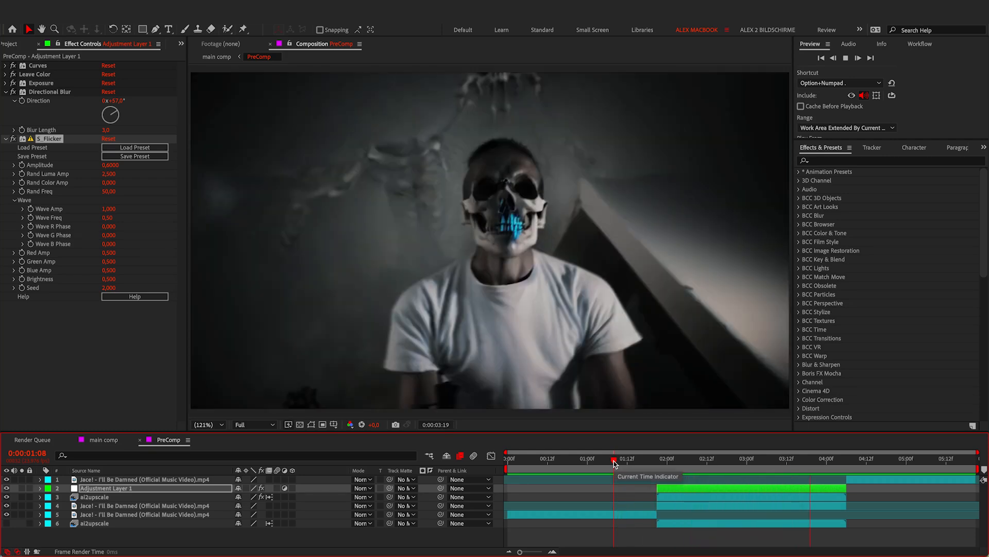
- Duplicate the clip on layer 4 and pre-compose one copy with ai2upscale and the adjustment layer, moving all attributes
{"action": "left_click", "coordinate": [98, 505]}
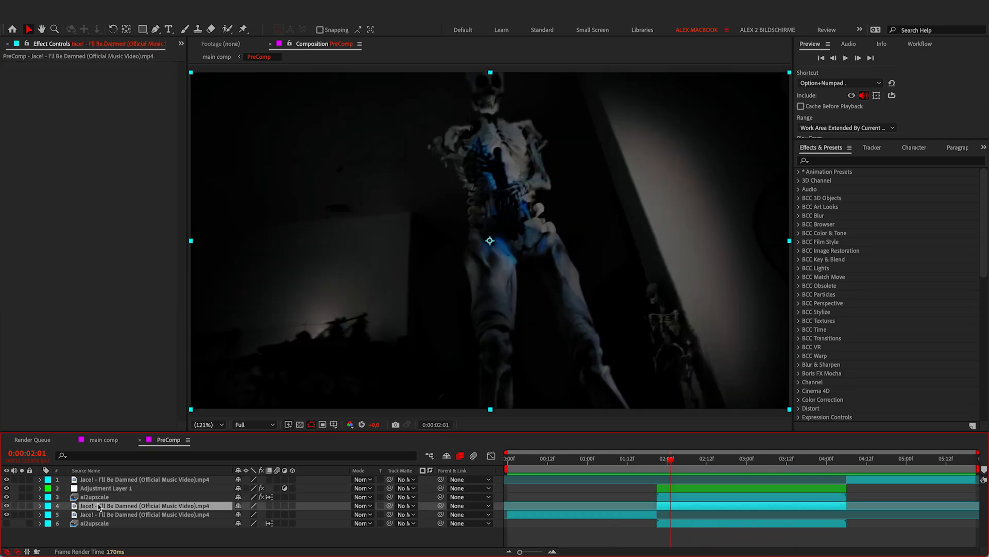
{"action": "key", "text": "super+d"}
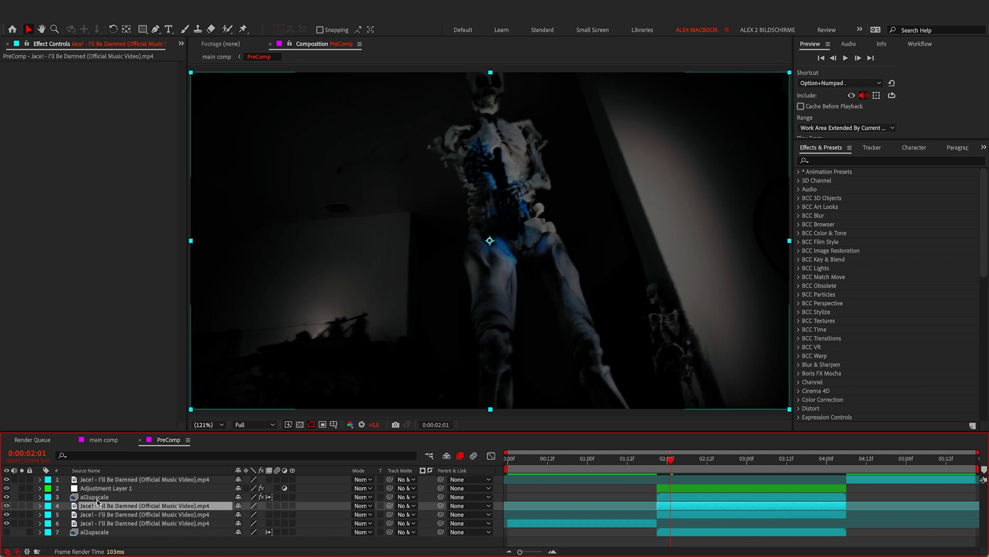
{"action": "left_click", "coordinate": [99, 488], "text": "shift"}
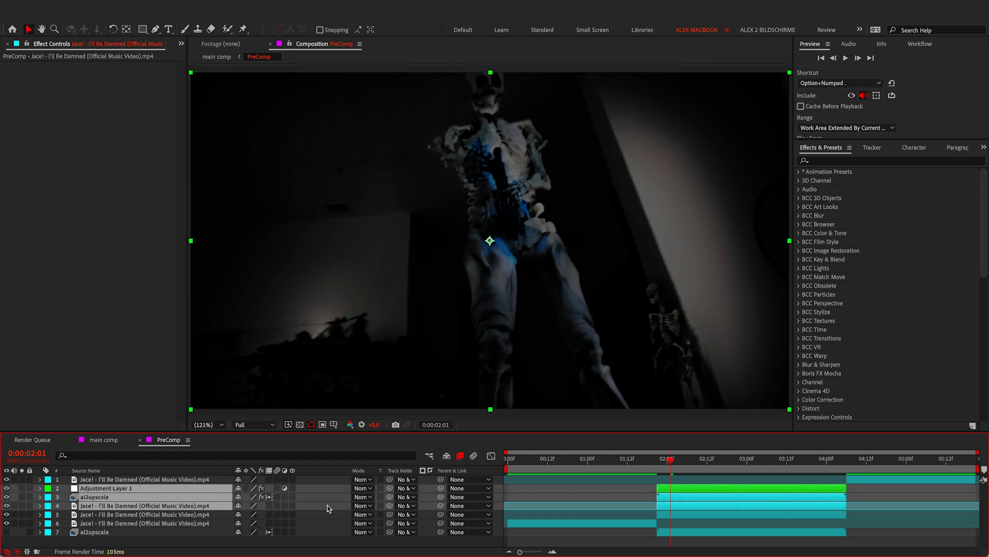
{"action": "right_click", "coordinate": [677, 496]}
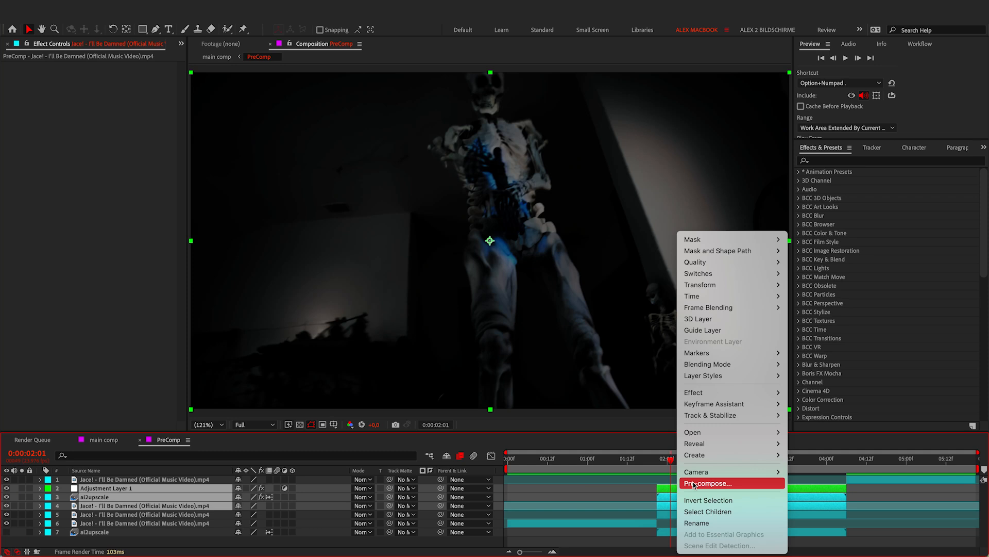
{"action": "left_click", "coordinate": [694, 483]}
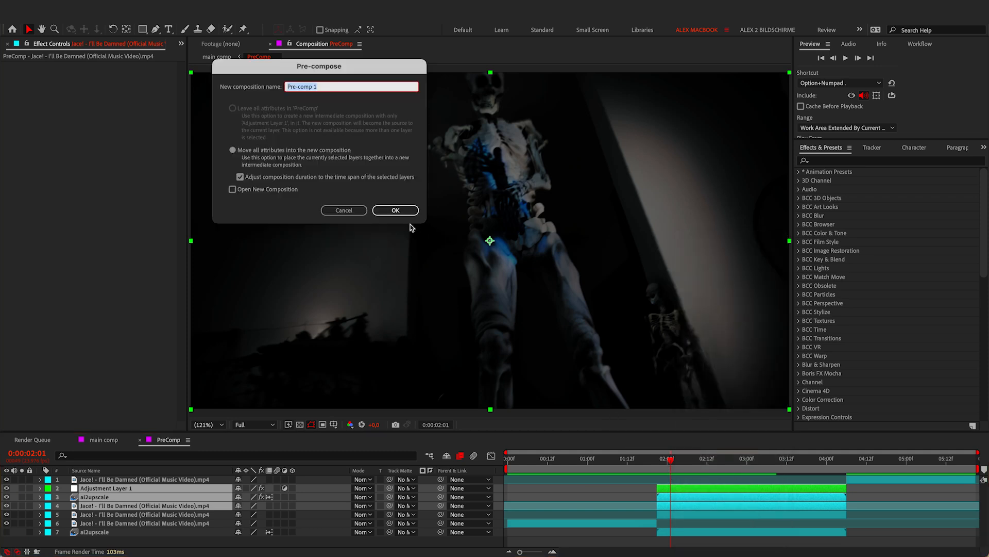
{"action": "left_click", "coordinate": [396, 210]}
- Add RSMB motion blur to the new pre-comp and play back from 0:00:01:05
{"action": "key", "text": "ctrl+space"}
{"action": "type", "text": "r"}
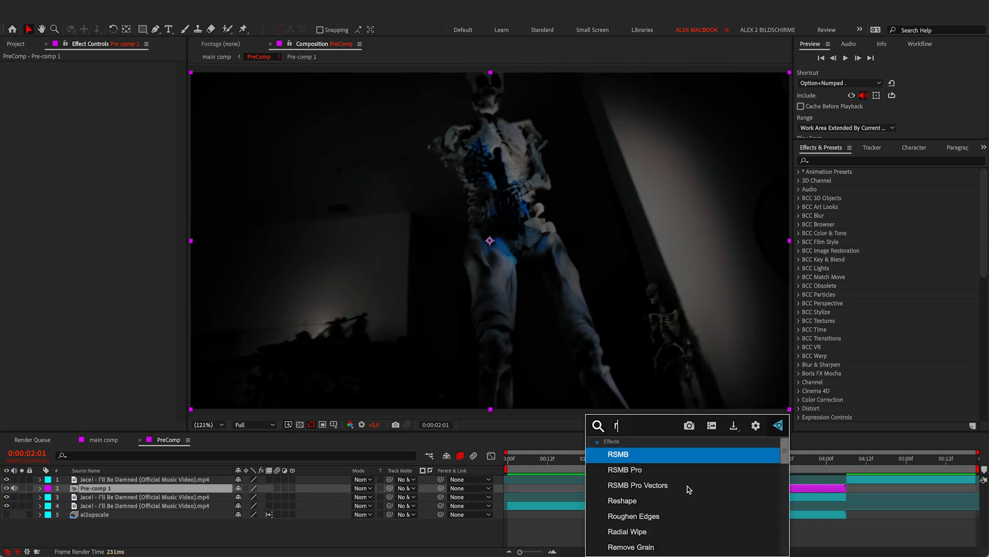
{"action": "type", "text": "s"}
{"action": "key", "text": "Return"}
{"action": "left_click_drag", "start_coordinate": [634, 458], "coordinate": [605, 460]}
{"action": "key", "text": "space"}
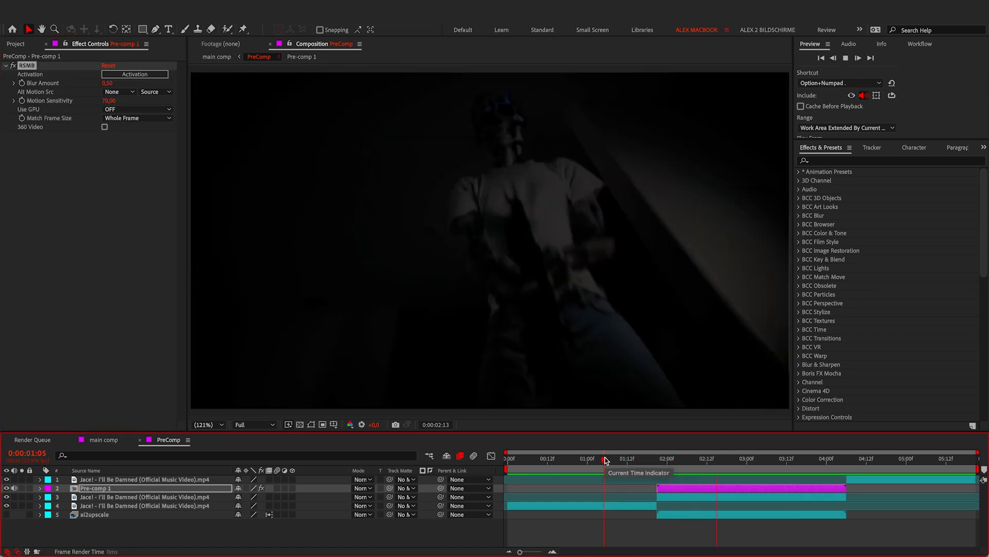
{"action": "key", "text": "space"}
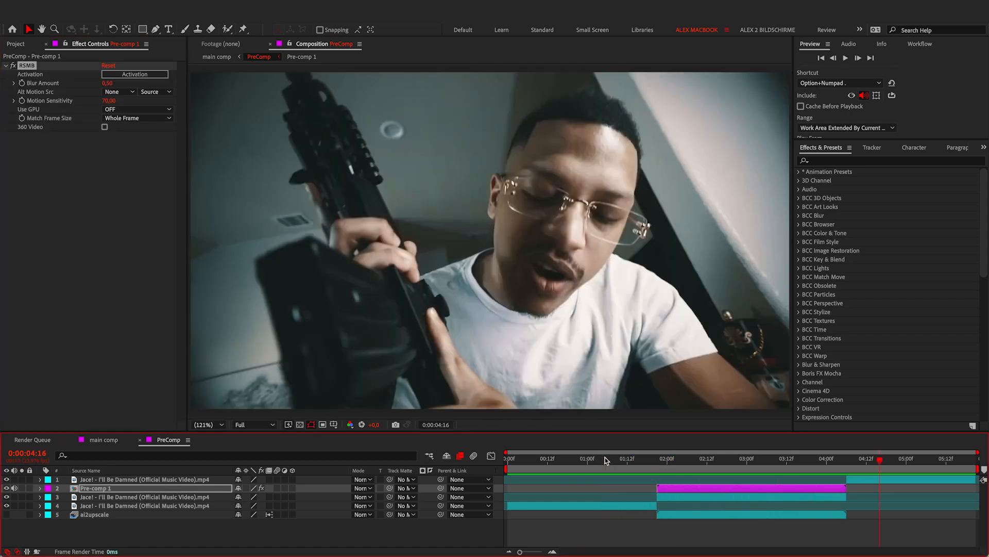
- Pre-compose the motion-blurred pre-comp layer again, moving all attributes into the new composition
{"action": "left_click", "coordinate": [683, 459]}
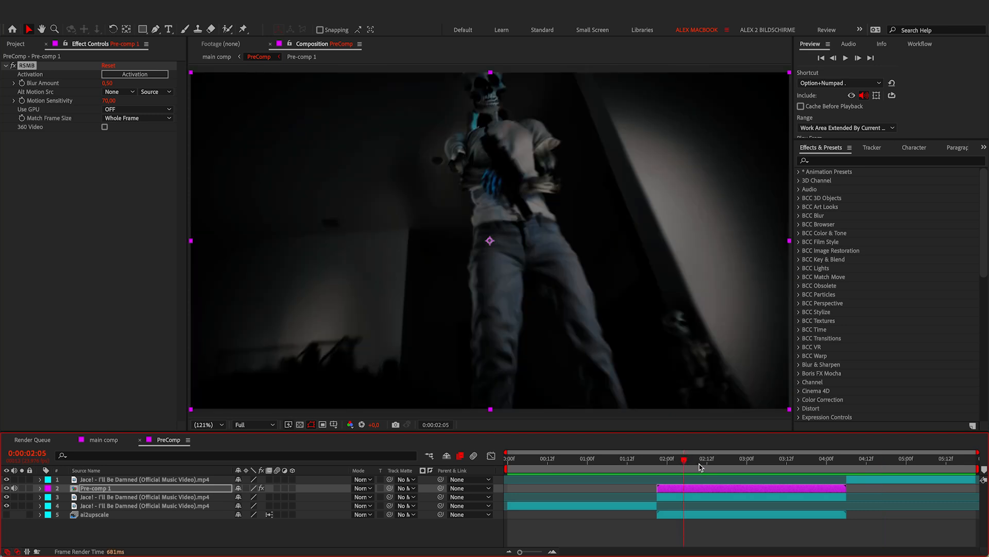
{"action": "left_click", "coordinate": [691, 487]}
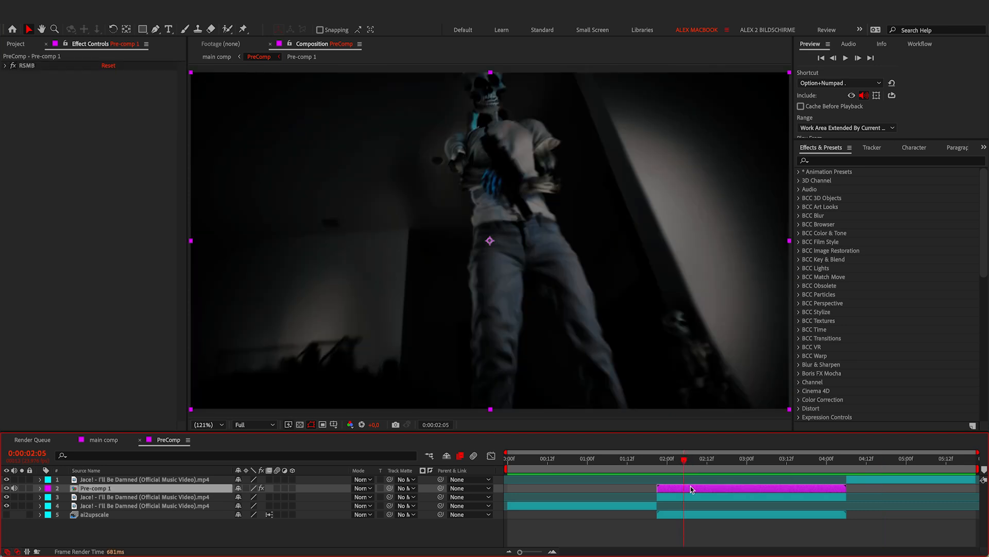
{"action": "right_click", "coordinate": [690, 487]}
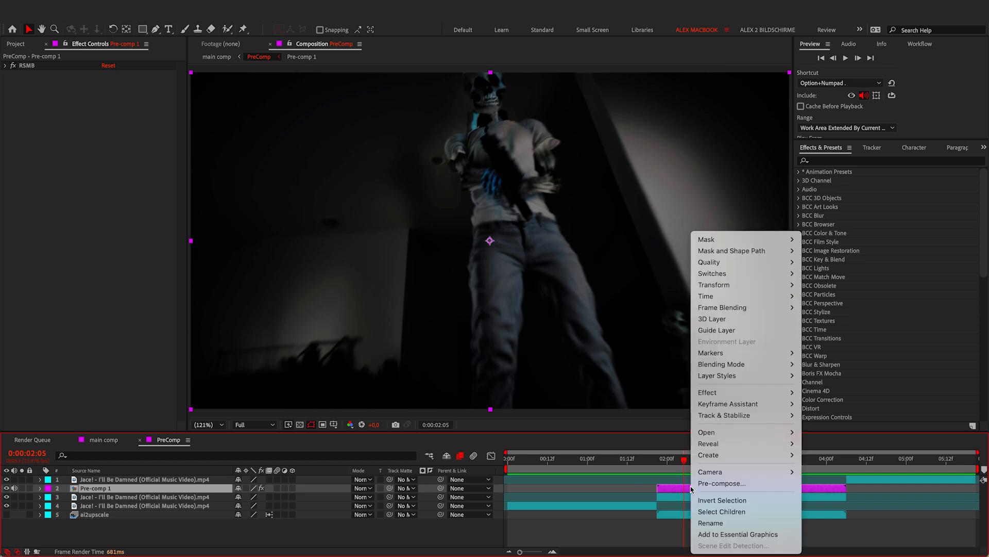
{"action": "left_click", "coordinate": [707, 482]}
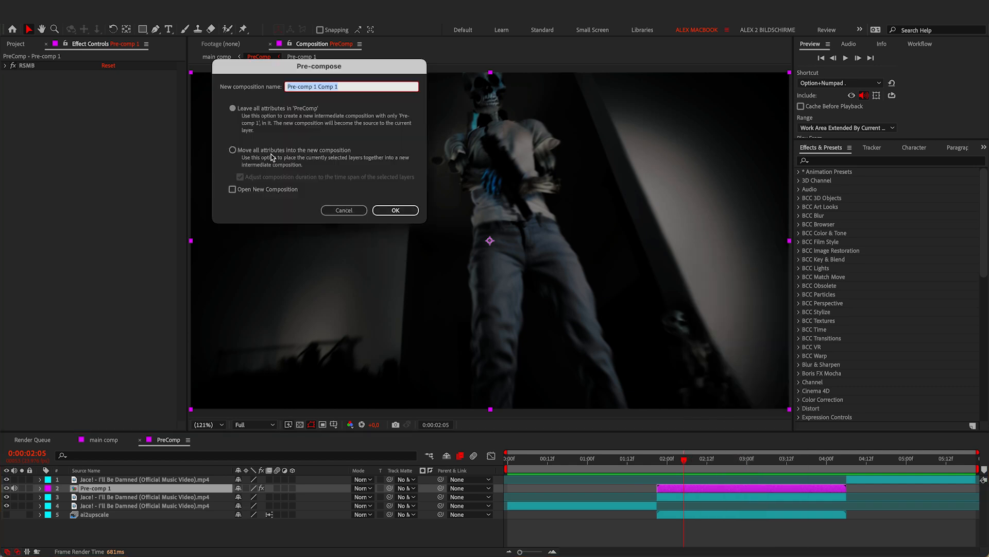
{"action": "left_click", "coordinate": [242, 150]}
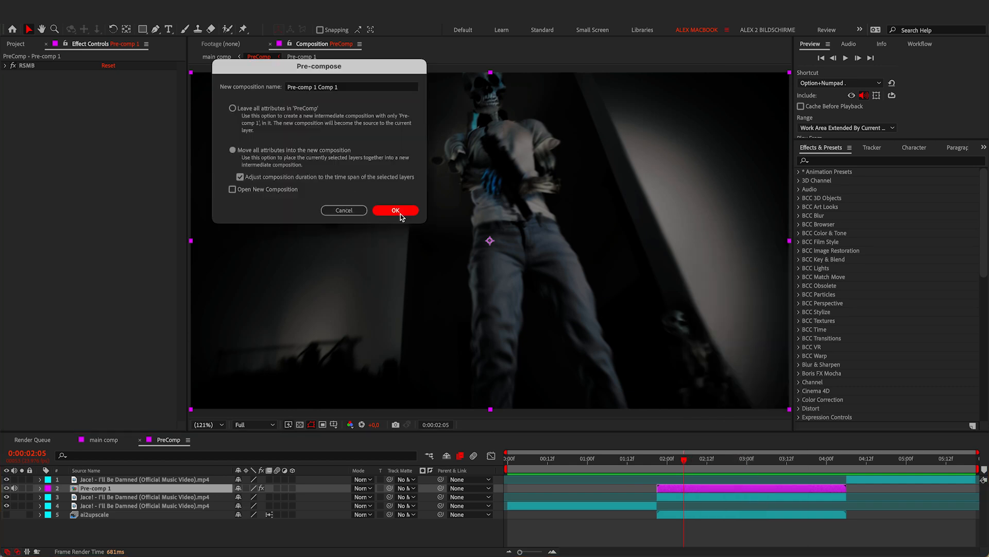
{"action": "left_click", "coordinate": [396, 210]}
- Add omino diffusion with color count 6 to the layer Pre-comp 1 Comp 2 and play back from 0:00:01:16
{"action": "key", "text": "ctrl+space"}
{"action": "type", "text": "omi"}
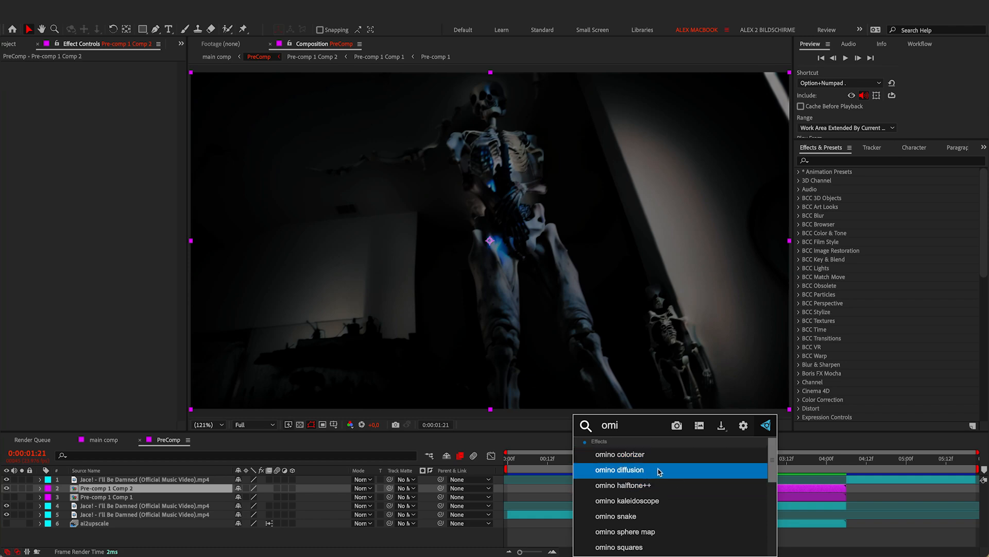
{"action": "left_click", "coordinate": [657, 469]}
{"action": "left_click_drag", "start_coordinate": [704, 466], "coordinate": [741, 468]}
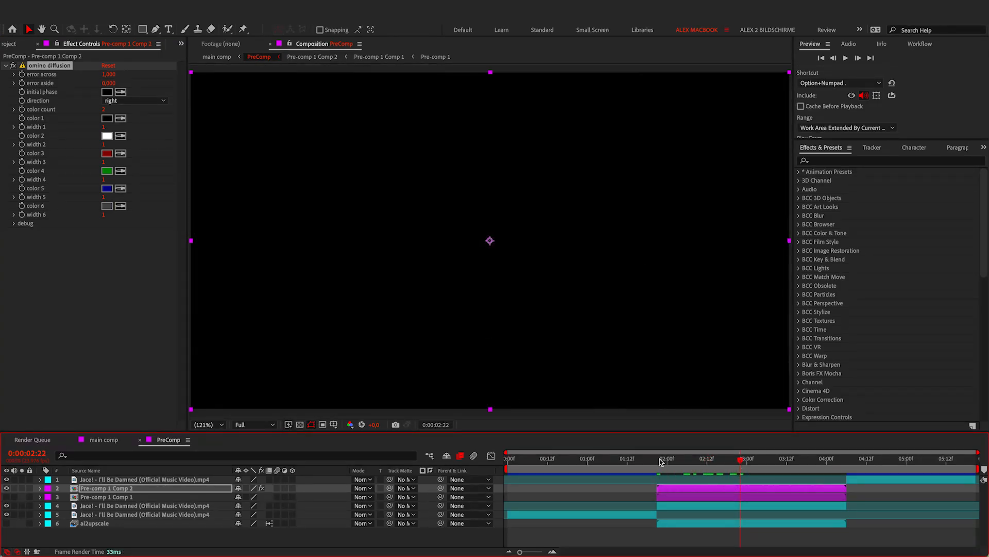
{"action": "left_click_drag", "start_coordinate": [662, 462], "coordinate": [714, 465]}
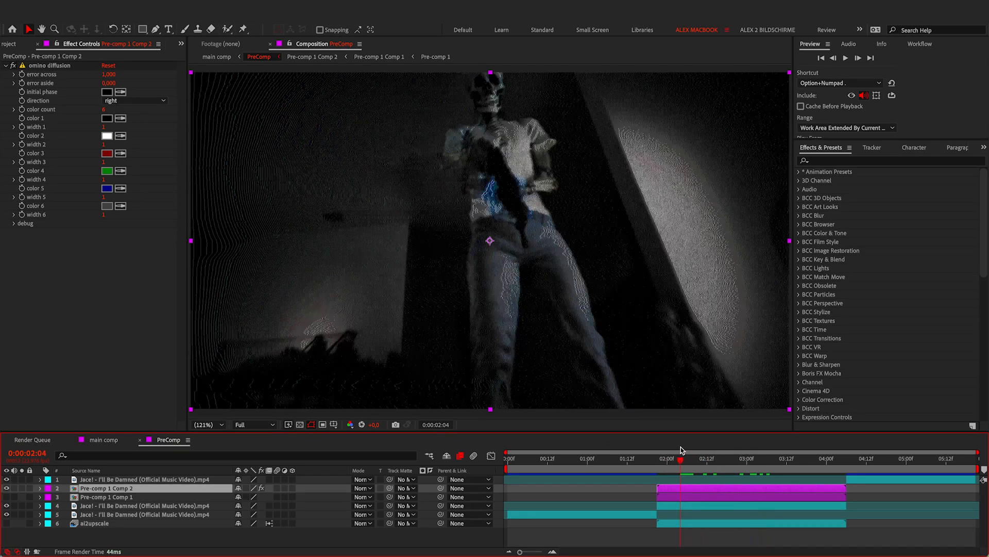
{"action": "left_click_drag", "start_coordinate": [680, 447], "coordinate": [639, 444]}
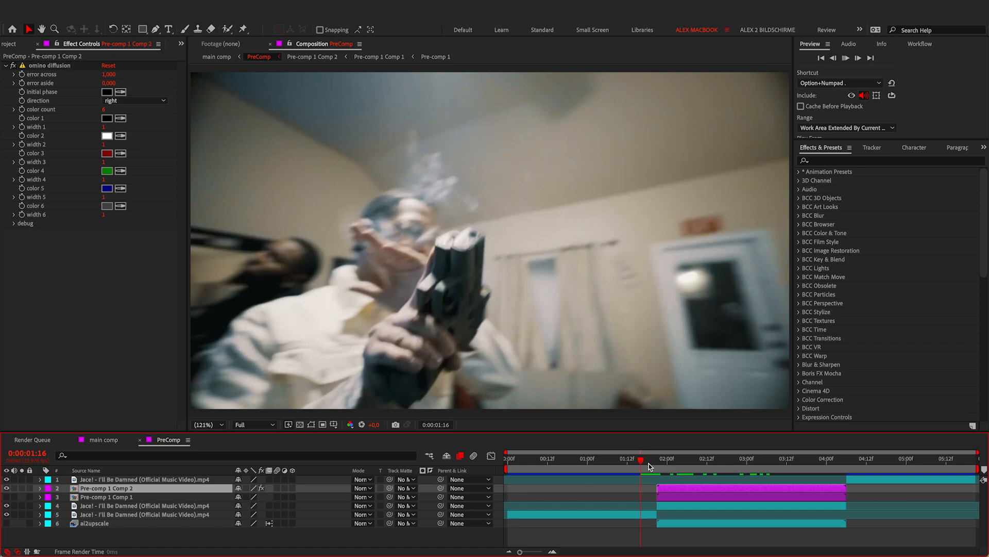
{"action": "key", "text": "space"}
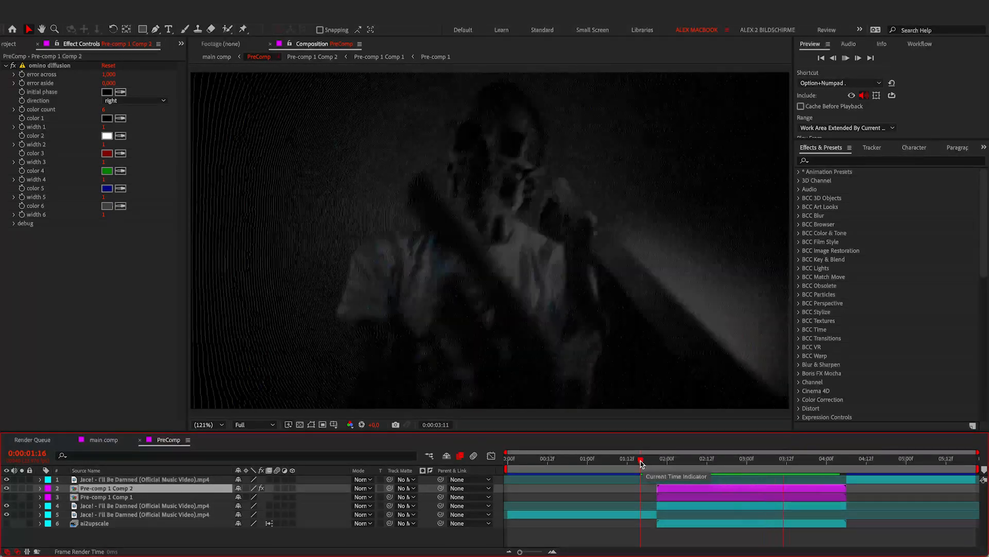
{"action": "key", "text": "space"}
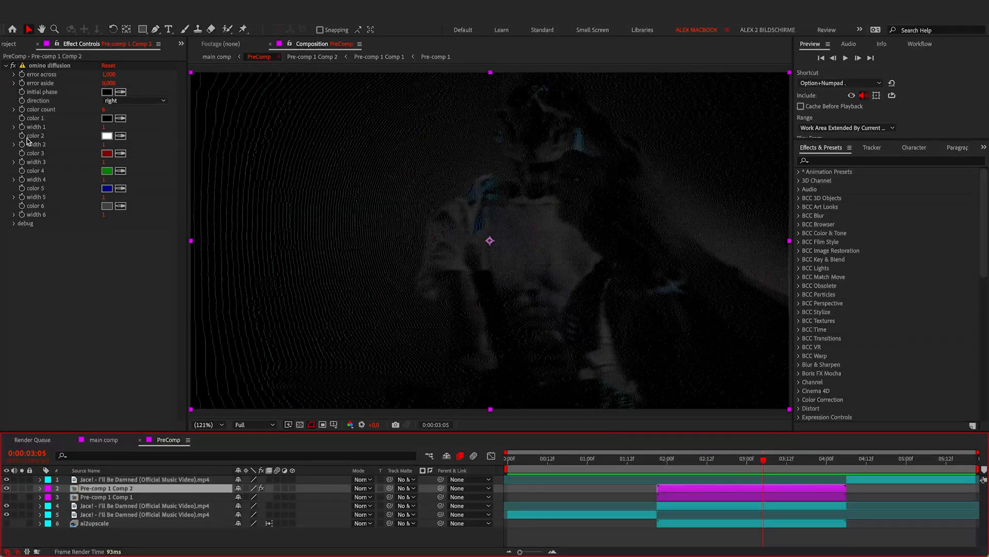
- Play back Pre-comp 1 Comp 2 from 0:00:01:16 with omino diffusion turned off, and delete that layer
{"action": "left_click", "coordinate": [13, 66]}
{"action": "left_click", "coordinate": [6, 66]}
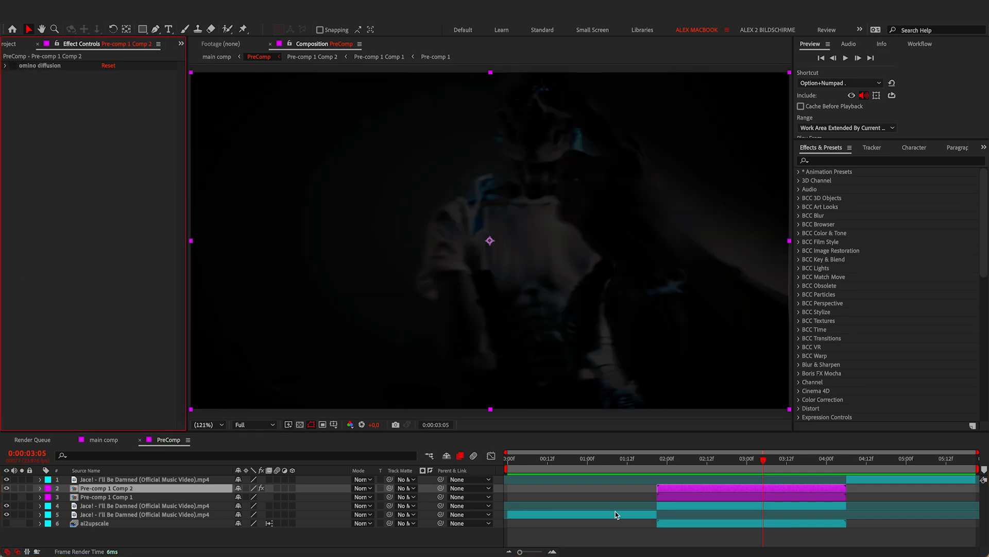
{"action": "left_click", "coordinate": [641, 460]}
{"action": "key", "text": "space"}
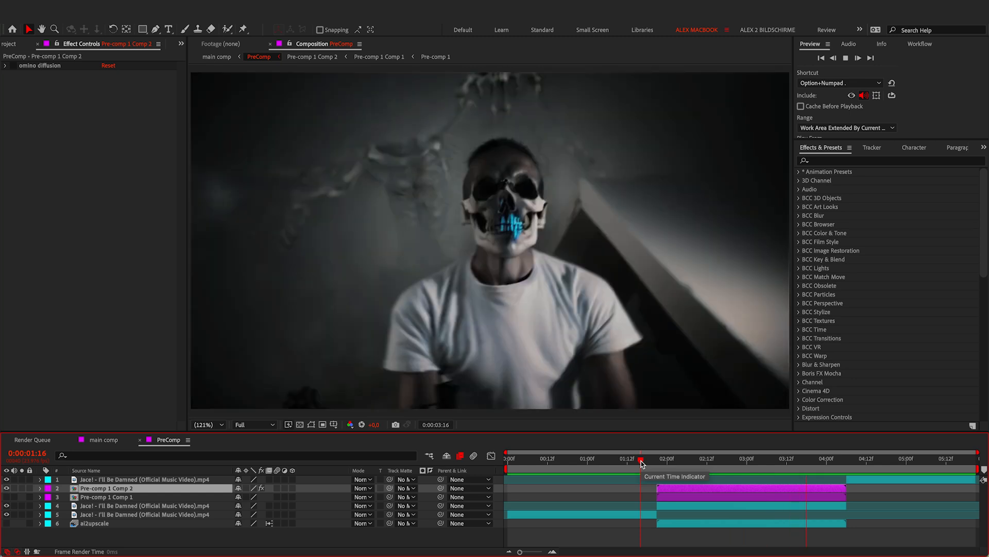
{"action": "key", "text": "Delete"}
- Show the ai2upscale layer and reorder the stack so it sits second, with Pre-comp 1 Comp 1 at the bottom
{"action": "left_click", "coordinate": [6, 514]}
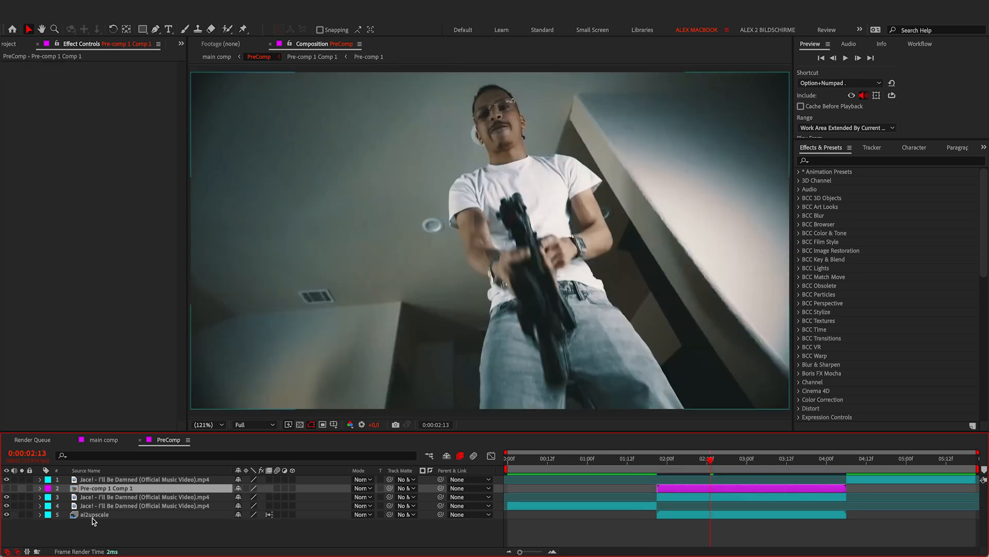
{"action": "left_click", "coordinate": [94, 516]}
{"action": "left_click_drag", "start_coordinate": [94, 502], "coordinate": [124, 520]}
{"action": "left_click", "coordinate": [95, 490]}
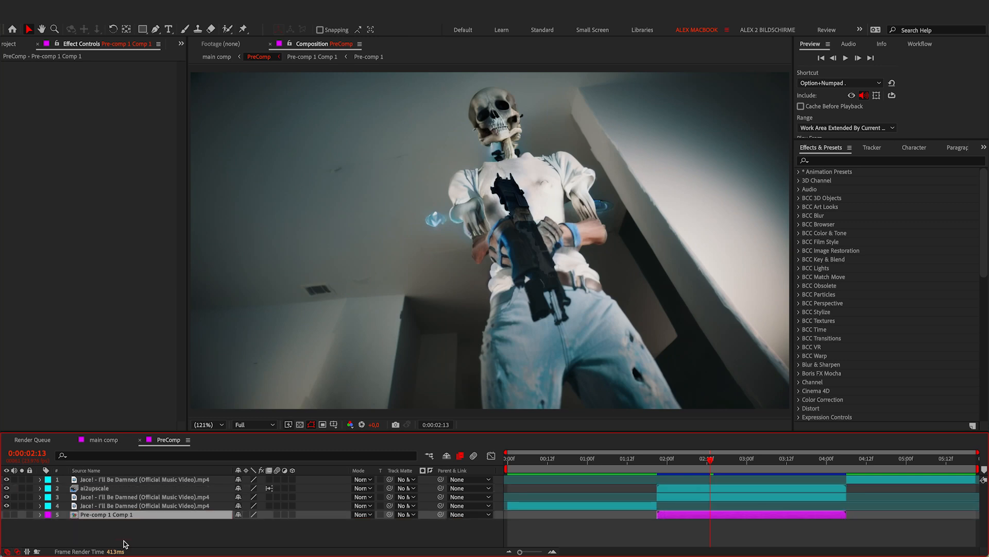
- Draw a closed pen mask around the standing skeleton on the ai2upscale layer at its first frame, 0:00:01:21
{"action": "left_click", "coordinate": [711, 488]}
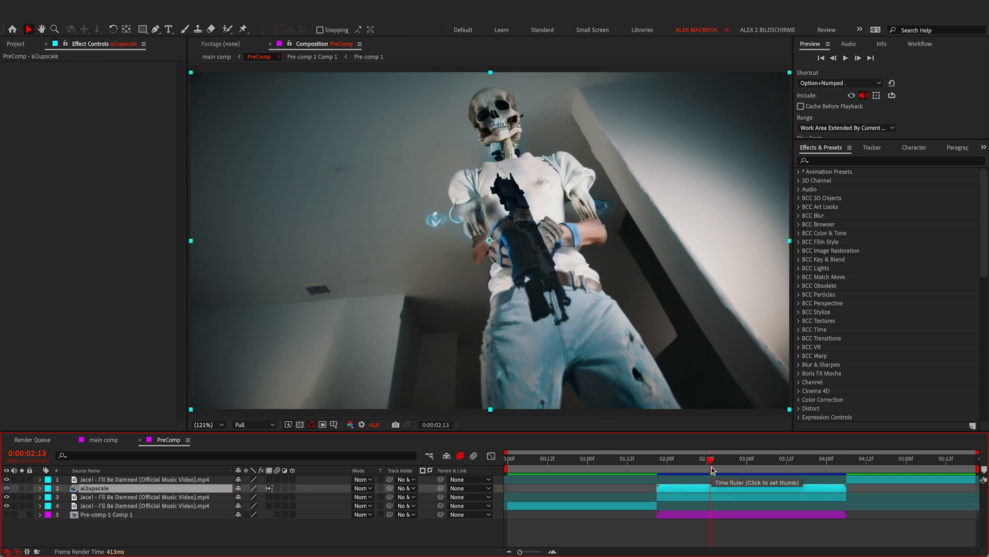
{"action": "key", "text": "i"}
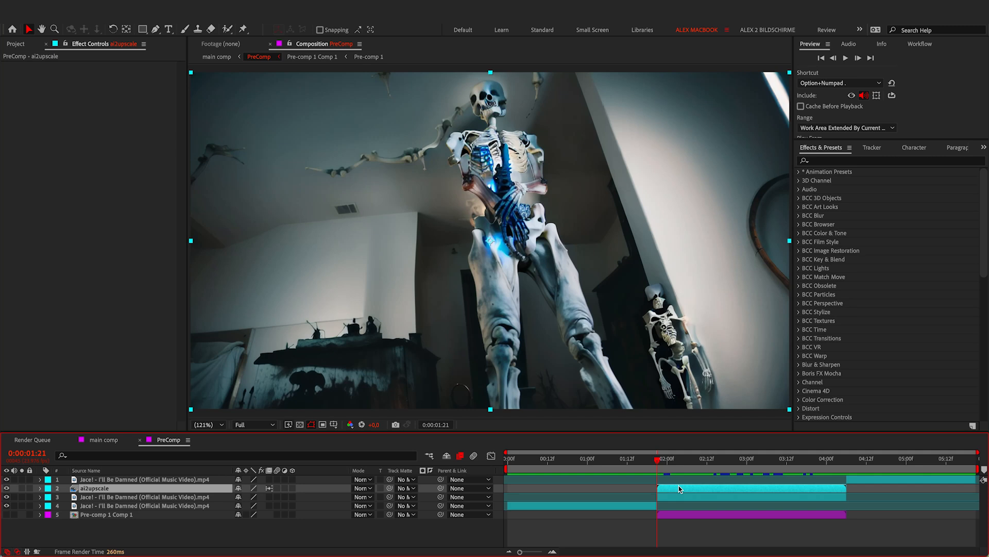
{"action": "left_click", "coordinate": [155, 30]}
{"action": "key", "text": "space"}
{"action": "left_click_drag", "start_coordinate": [550, 350], "coordinate": [441, 303]}
{"action": "scroll", "coordinate": [429, 312], "scroll_direction": "down", "scroll_amount": 2}
{"action": "left_click_drag", "start_coordinate": [400, 347], "coordinate": [395, 312]}
{"action": "left_click", "coordinate": [394, 292]}
{"action": "left_click", "coordinate": [392, 271]}
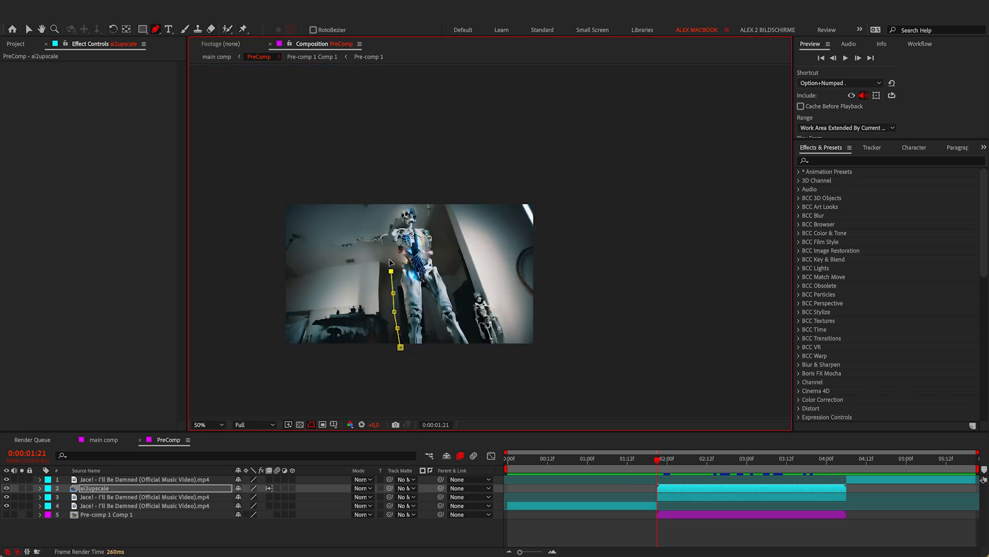
{"action": "left_click", "coordinate": [388, 251]}
{"action": "left_click", "coordinate": [384, 234]}
{"action": "left_click", "coordinate": [390, 221]}
{"action": "left_click", "coordinate": [395, 210]}
{"action": "left_click", "coordinate": [402, 202]}
{"action": "left_click", "coordinate": [411, 200]}
{"action": "left_click", "coordinate": [423, 202]}
{"action": "left_click", "coordinate": [427, 212]}
{"action": "left_click", "coordinate": [436, 223]}
{"action": "left_click", "coordinate": [441, 238]}
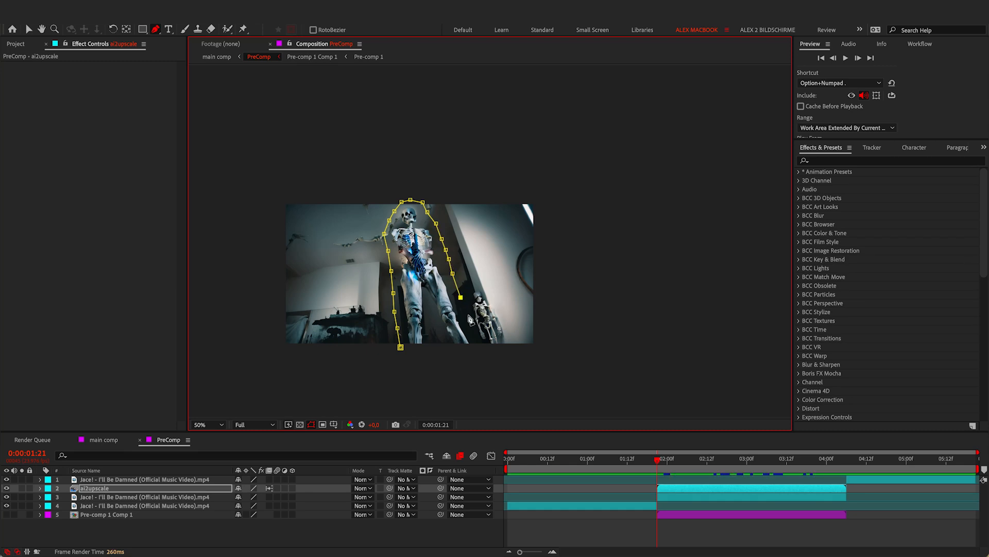
{"action": "left_click", "coordinate": [209, 424]}
{"action": "left_click", "coordinate": [234, 253]}
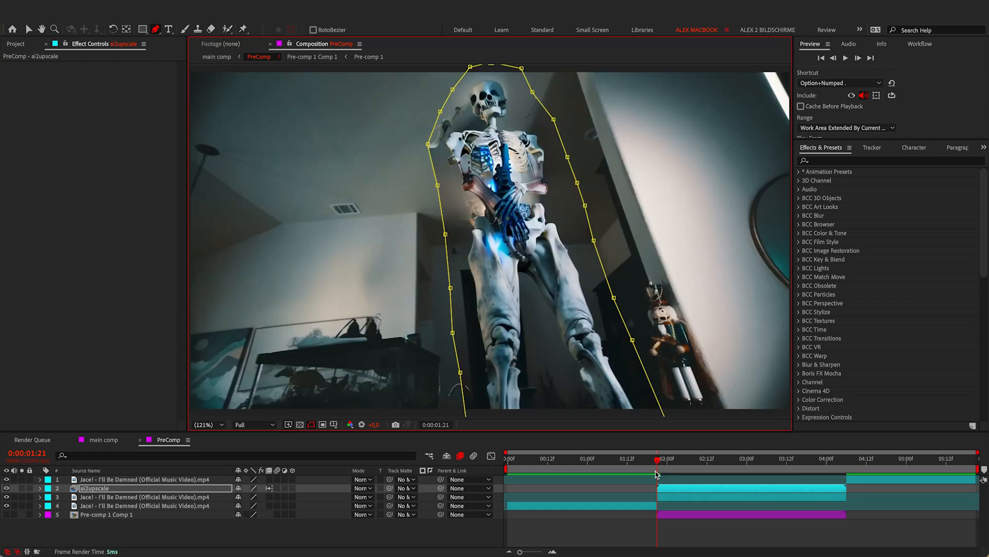
- Track the skeleton mask forward through the ai2upscale clip using the Position, Scale & Rotation method
{"action": "left_click", "coordinate": [29, 31]}
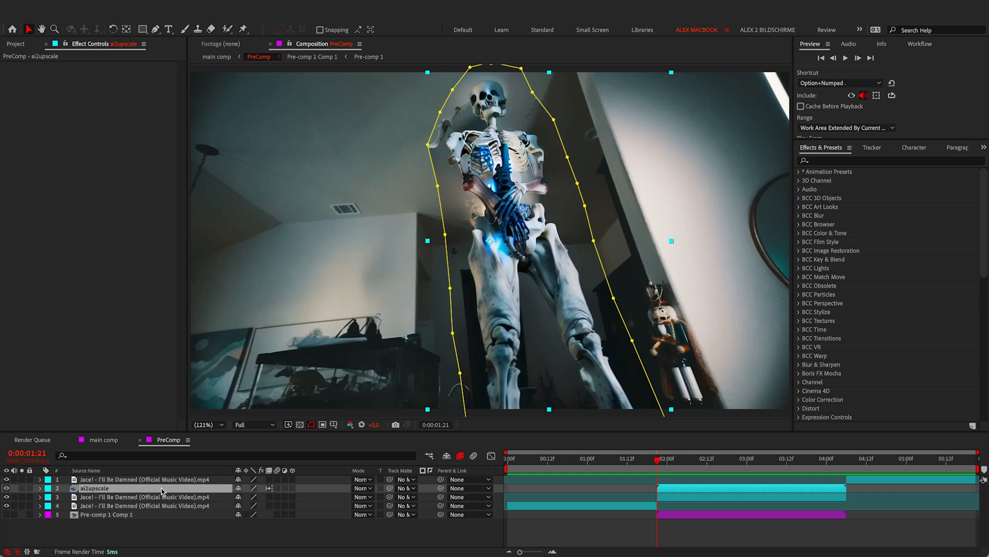
{"action": "key", "text": "m"}
{"action": "left_click", "coordinate": [82, 498]}
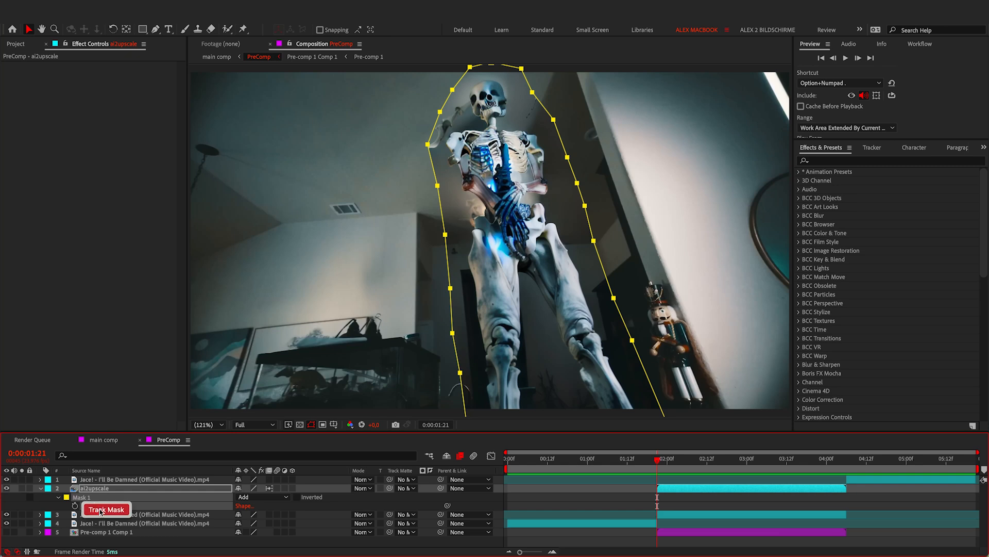
{"action": "left_click", "coordinate": [99, 508]}
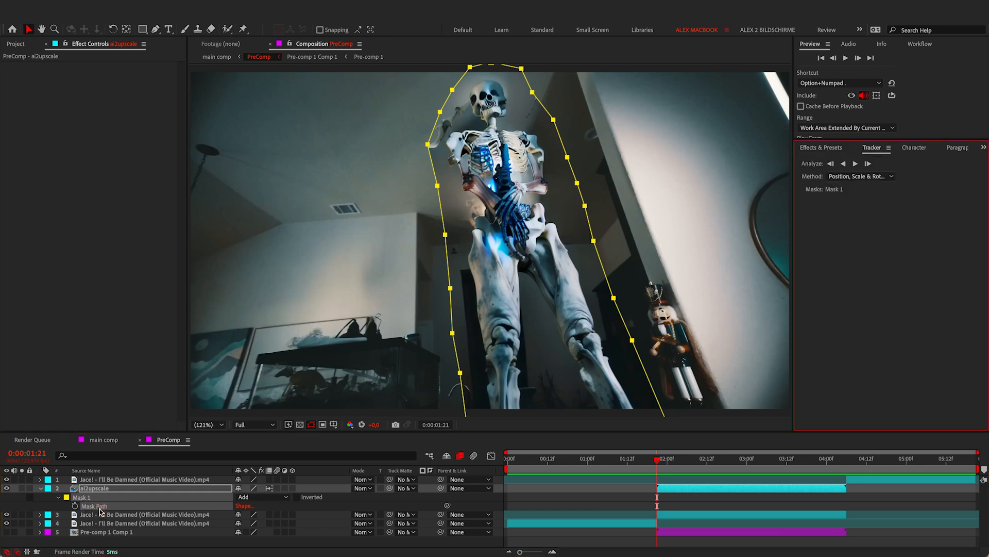
{"action": "left_click", "coordinate": [855, 175]}
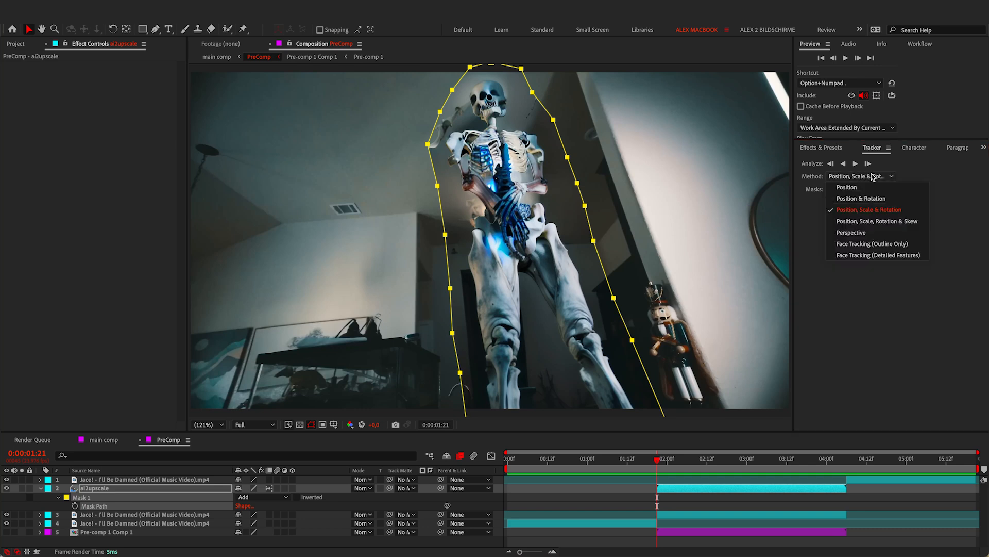
{"action": "left_click", "coordinate": [897, 213]}
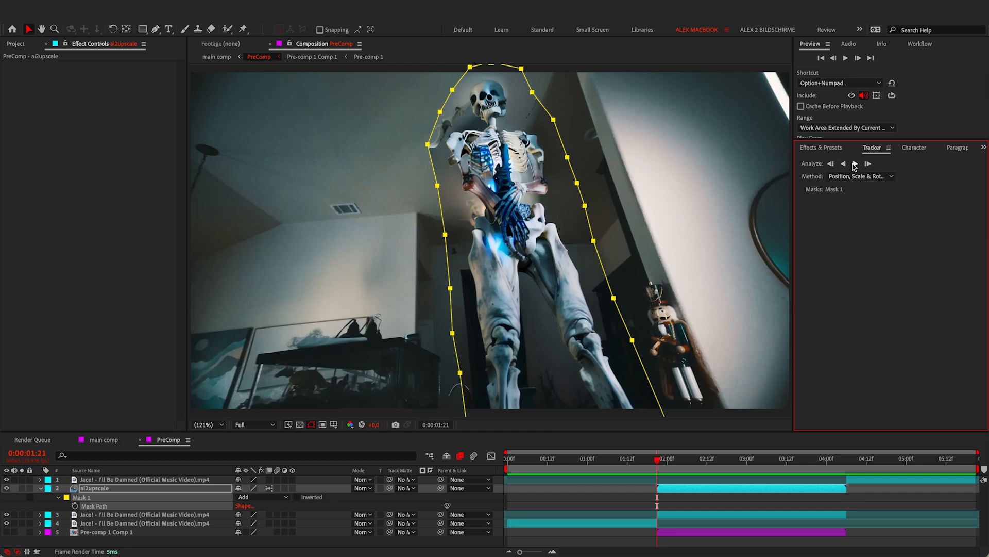
{"action": "left_click", "coordinate": [861, 164]}
{"action": "left_click", "coordinate": [859, 163]}
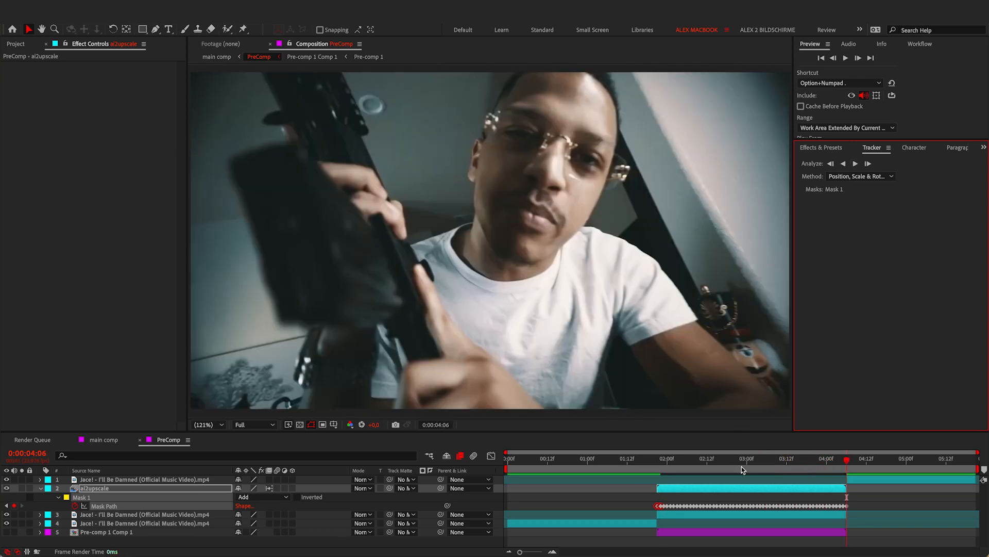
- Check the tracked mask along the clip and delete the mask path keyframes after 0:00:02:00
{"action": "left_click_drag", "start_coordinate": [740, 462], "coordinate": [691, 459]}
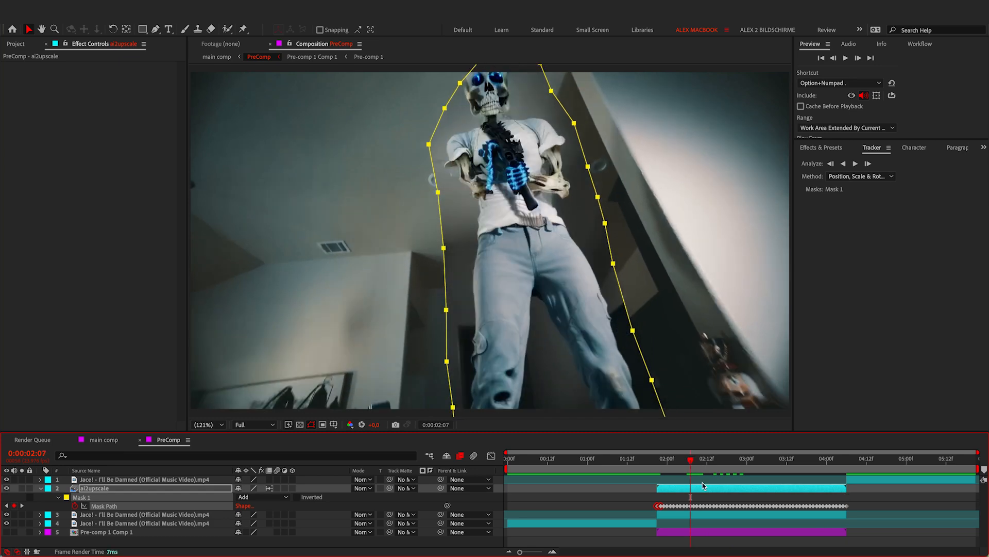
{"action": "key", "text": "="}
{"action": "left_click_drag", "start_coordinate": [738, 460], "coordinate": [764, 463]}
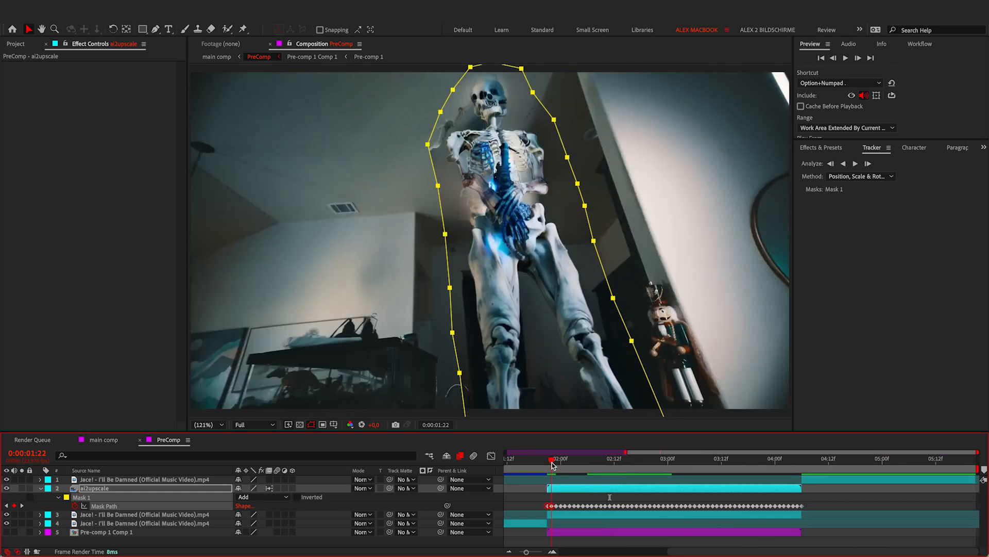
{"action": "left_click_drag", "start_coordinate": [551, 463], "coordinate": [583, 464]}
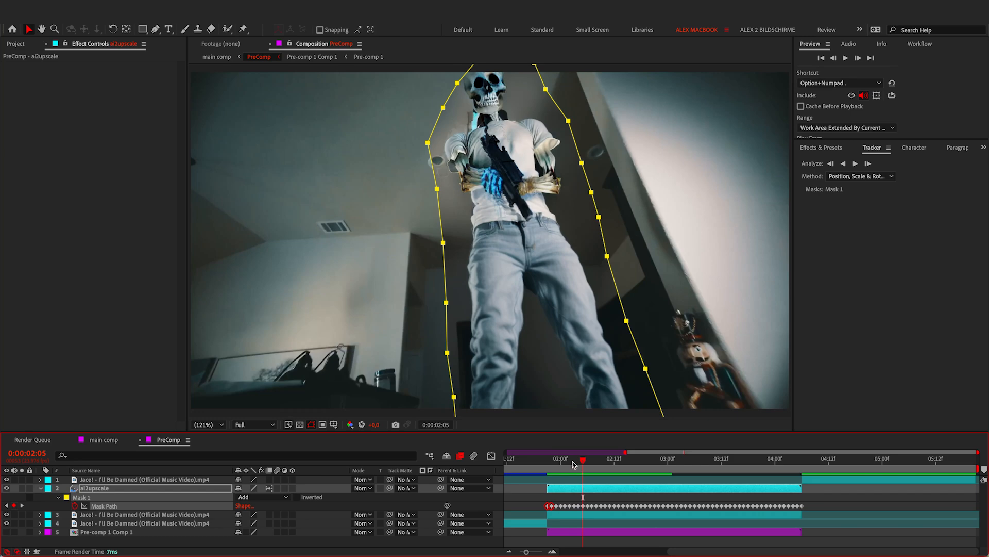
{"action": "left_click", "coordinate": [555, 462]}
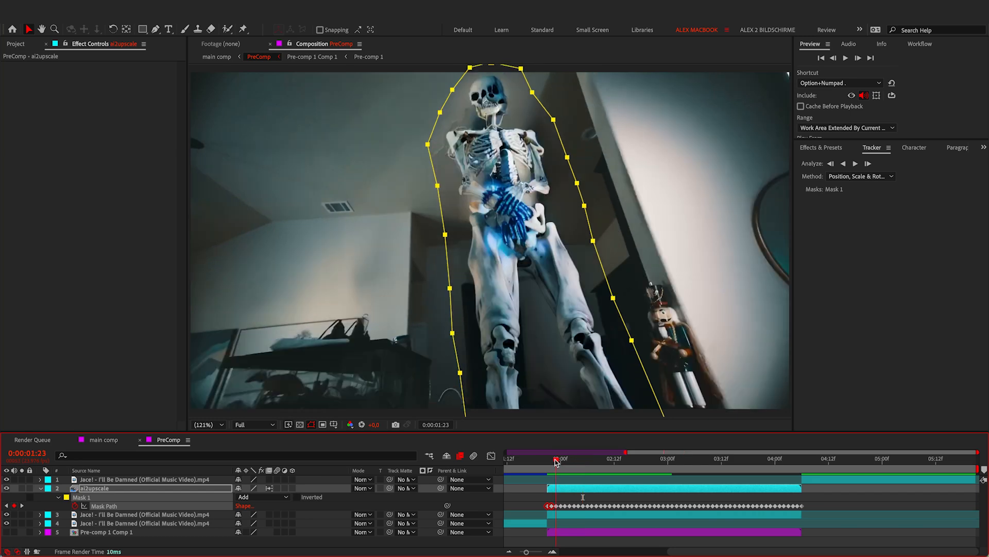
{"action": "left_click_drag", "start_coordinate": [555, 461], "coordinate": [560, 462]}
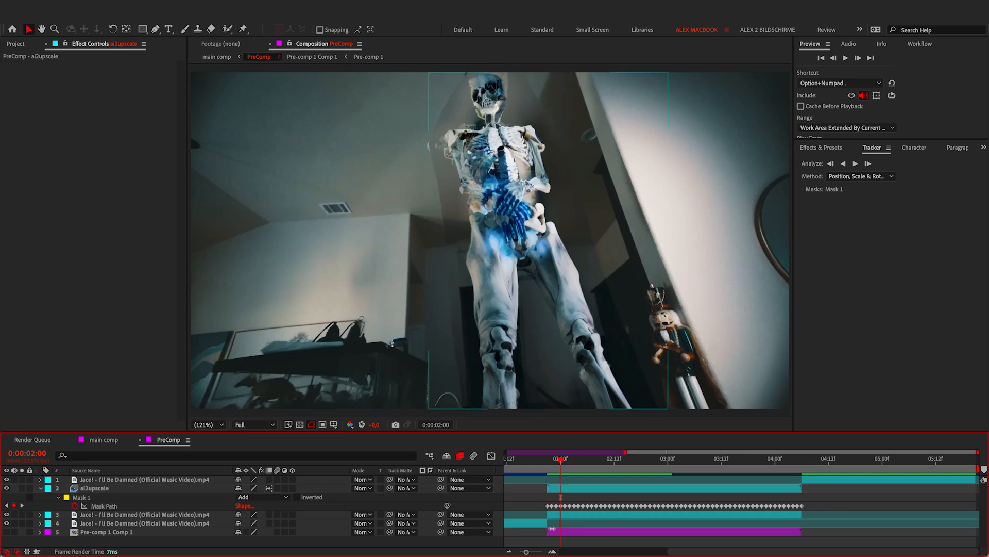
{"action": "left_click_drag", "start_coordinate": [834, 500], "coordinate": [564, 510]}
{"action": "key", "text": "Delete"}
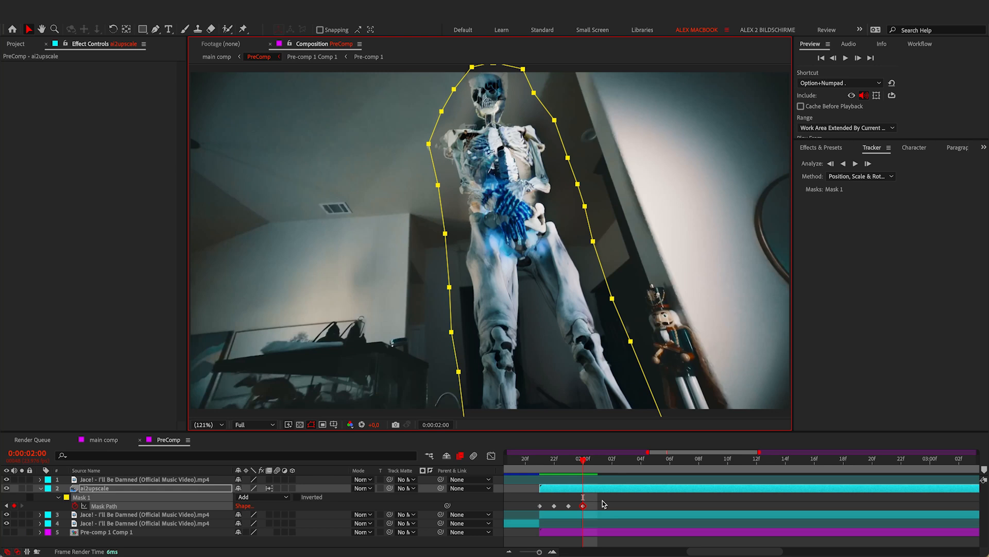
- Move the mask points beside the skull outward at 0:00:02:00 and track the mask forward from that keyframe
{"action": "left_click", "coordinate": [616, 496]}
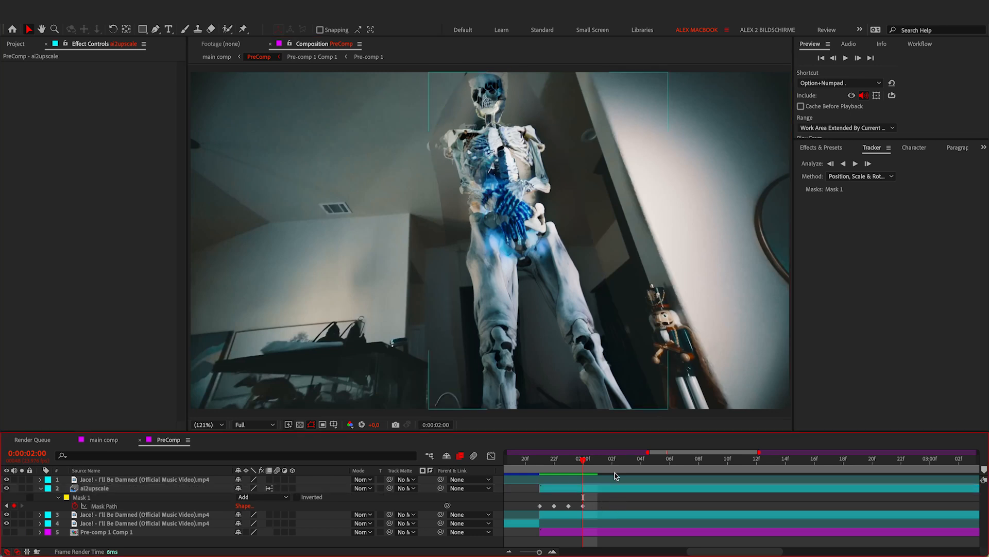
{"action": "left_click", "coordinate": [496, 122]}
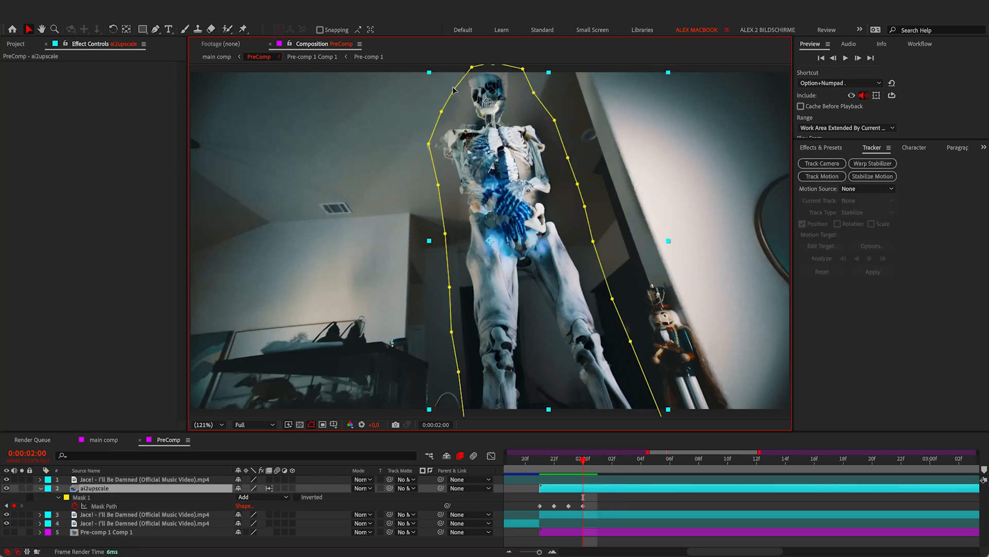
{"action": "left_click_drag", "start_coordinate": [453, 88], "coordinate": [433, 110]}
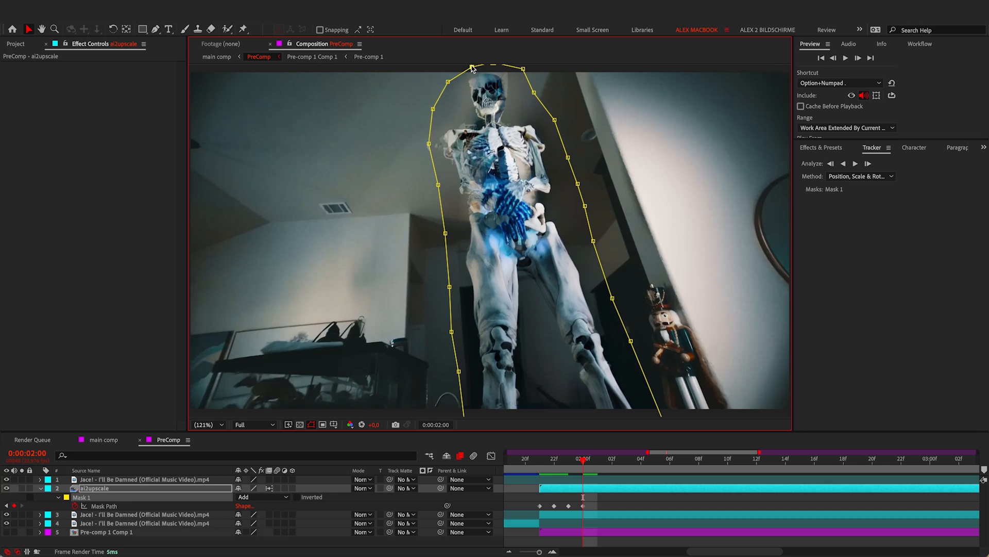
{"action": "left_click_drag", "start_coordinate": [472, 66], "coordinate": [469, 64]}
{"action": "left_click", "coordinate": [583, 506]}
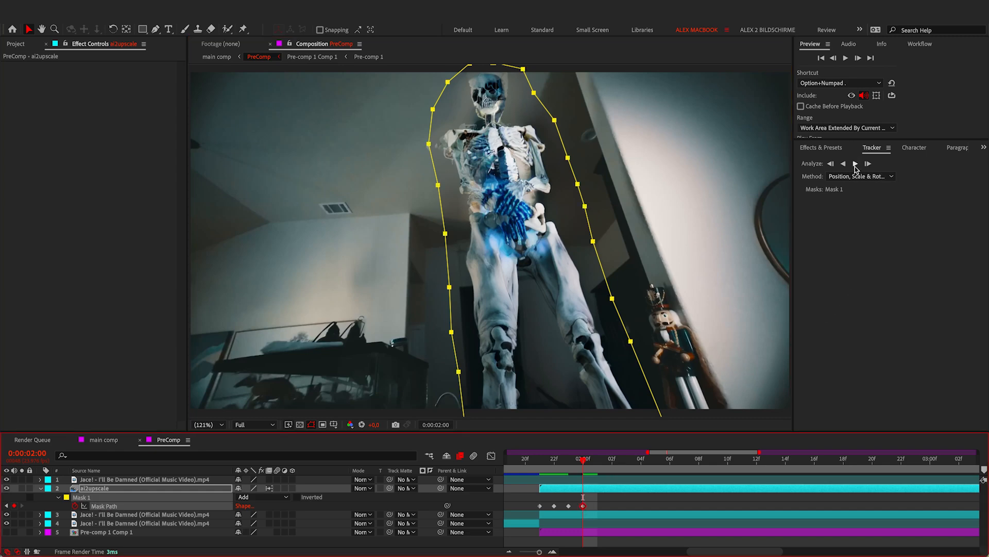
{"action": "left_click", "coordinate": [855, 166]}
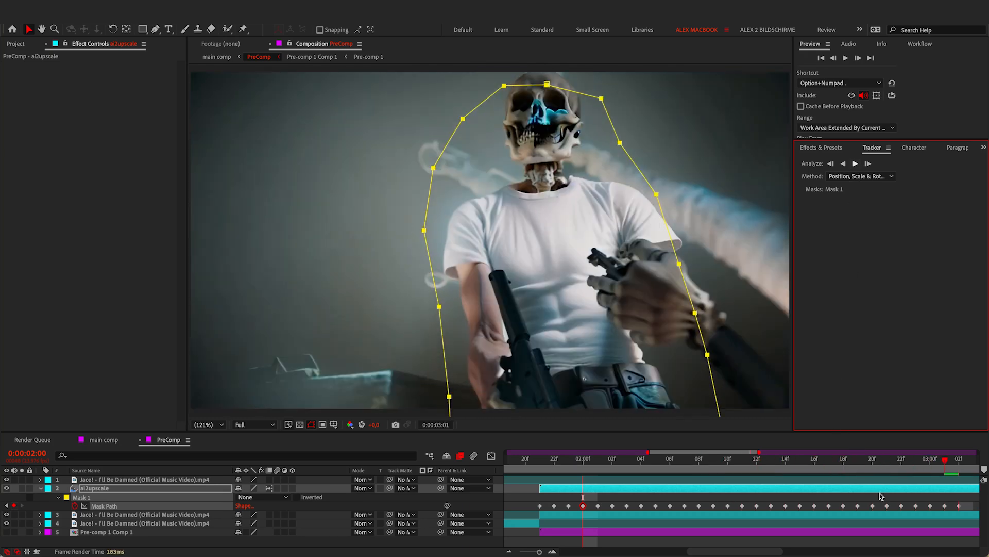
- Check the new track and delete the mask path keyframes after 0:00:02:16
{"action": "key", "text": "minus"}
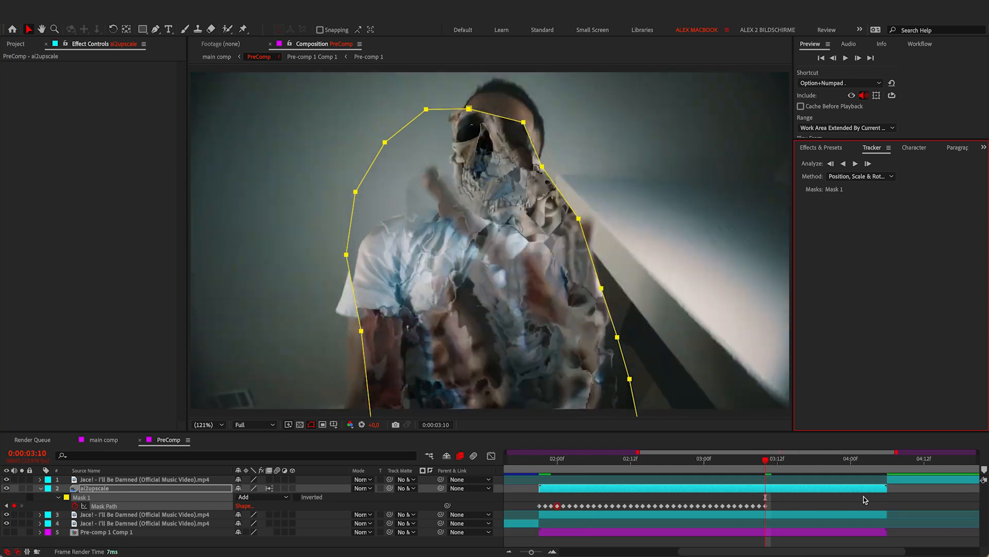
{"action": "mouse_move", "coordinate": [648, 462]}
{"action": "left_mouse_down"}
{"action": "mouse_move", "coordinate": [625, 462]}
{"action": "mouse_move", "coordinate": [676, 462]}
{"action": "mouse_move", "coordinate": [656, 459]}
{"action": "left_mouse_up"}
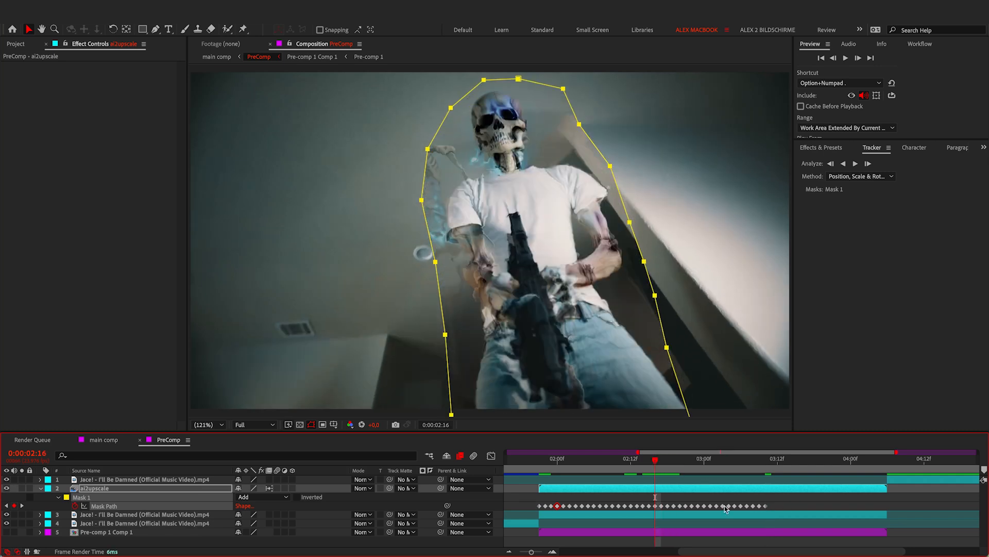
{"action": "left_click_drag", "start_coordinate": [657, 517], "coordinate": [789, 501]}
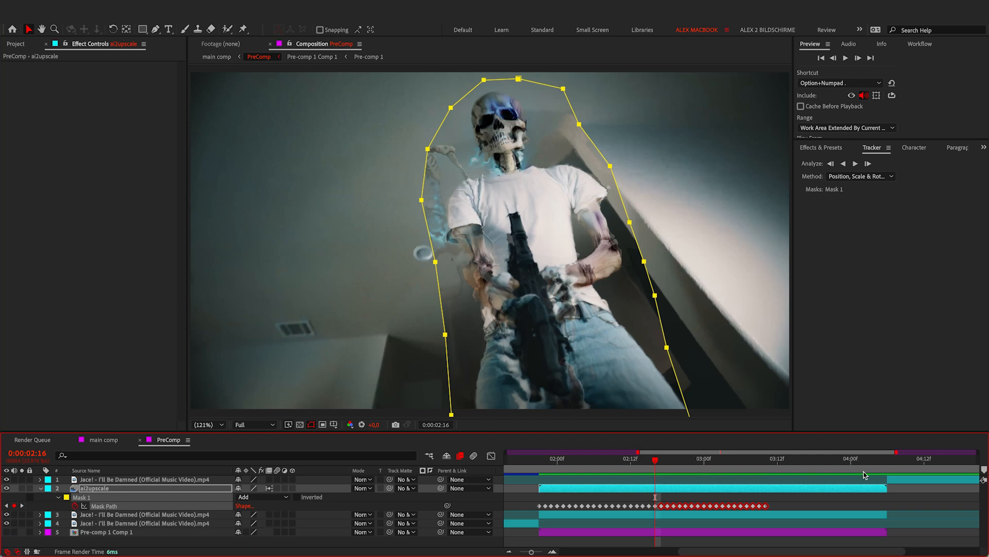
{"action": "left_click", "coordinate": [822, 497]}
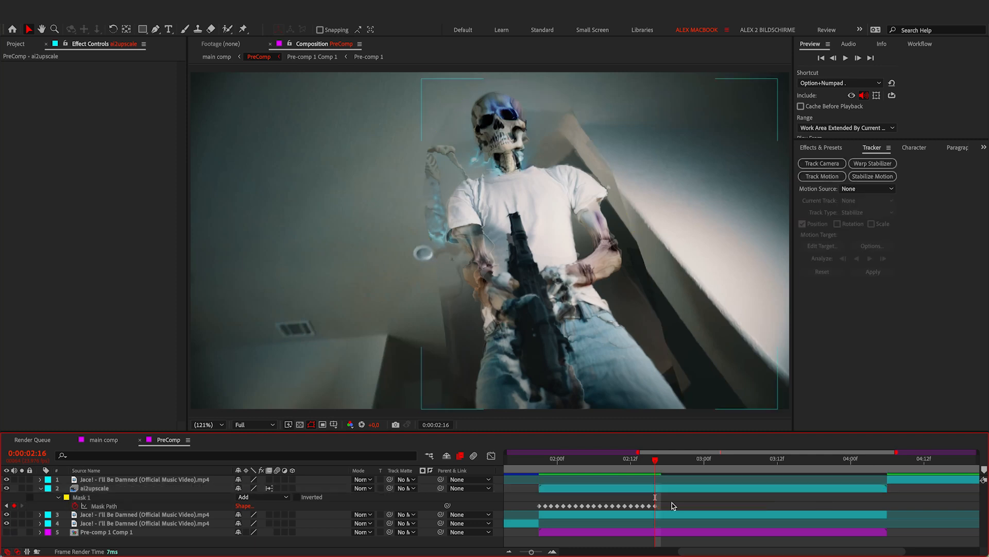
- Reshape the mask around the figure's head, arms and legs at 0:00:02:16 and track it forward from there
{"action": "left_click", "coordinate": [498, 191]}
{"action": "left_click_drag", "start_coordinate": [451, 108], "coordinate": [577, 125]}
{"action": "left_click", "coordinate": [578, 124]}
{"action": "left_click_drag", "start_coordinate": [690, 379], "coordinate": [652, 298]}
{"action": "left_click_drag", "start_coordinate": [657, 347], "coordinate": [682, 348]}
{"action": "left_click", "coordinate": [629, 268]}
{"action": "left_click_drag", "start_coordinate": [629, 268], "coordinate": [638, 263]}
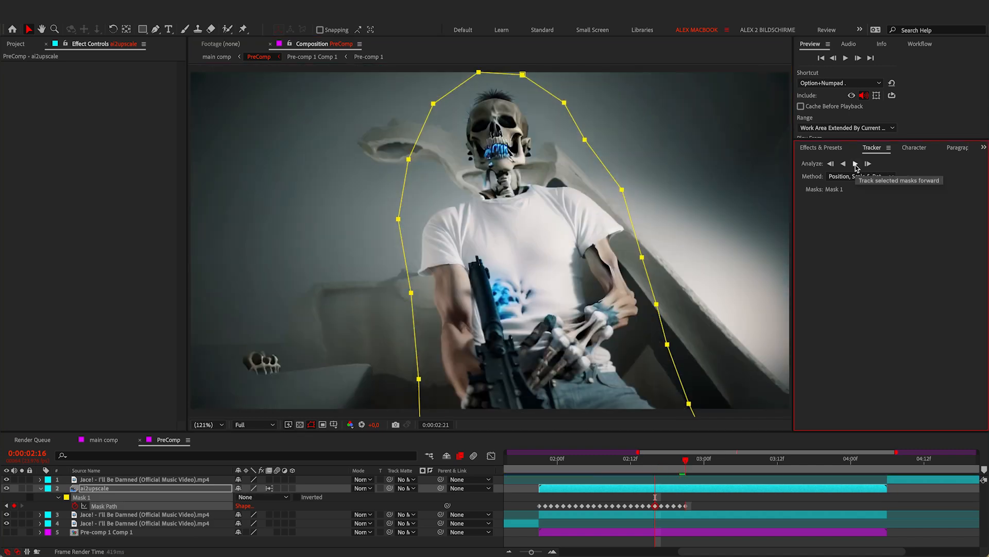
{"action": "left_click", "coordinate": [669, 303]}
{"action": "left_click", "coordinate": [856, 163]}
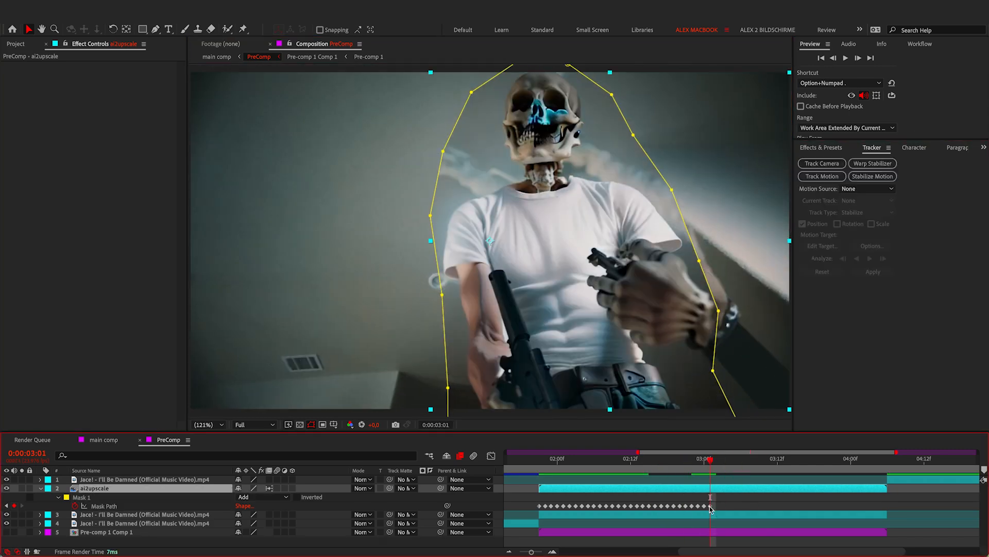
- Track the mask forward from 0:00:03:01 and delete the mask path keyframes after 0:00:03:07
{"action": "left_click", "coordinate": [81, 497]}
{"action": "left_click", "coordinate": [855, 163]}
{"action": "left_click", "coordinate": [855, 163]}
{"action": "left_click_drag", "start_coordinate": [777, 491], "coordinate": [750, 511]}
{"action": "key", "text": "Delete"}
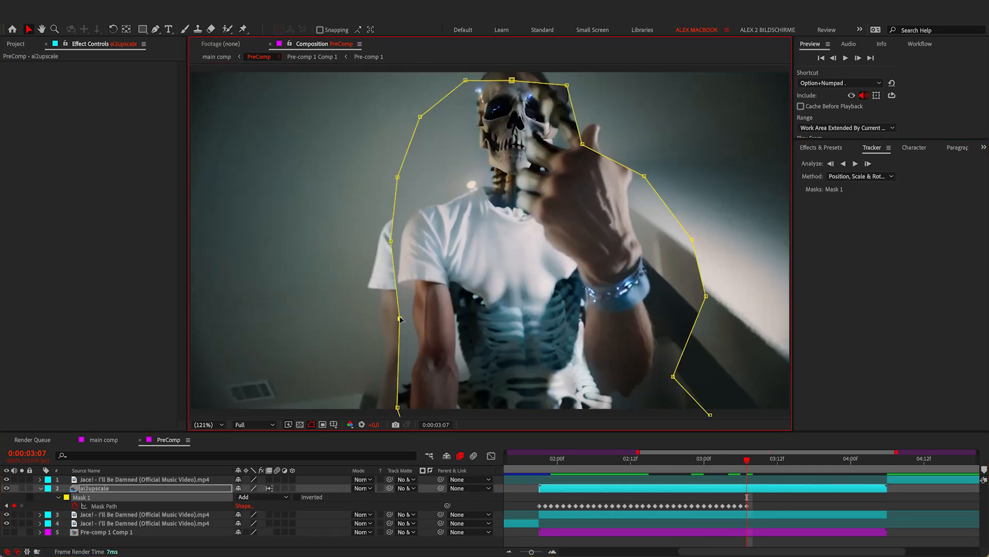
- Reshape the mask around the raised hand and body from 0:00:03:07 on, tracking it forward to the clip's end
{"action": "left_click_drag", "start_coordinate": [583, 144], "coordinate": [630, 98]}
{"action": "left_click", "coordinate": [855, 163]}
{"action": "left_click_drag", "start_coordinate": [669, 345], "coordinate": [696, 323]}
{"action": "left_click", "coordinate": [855, 163]}
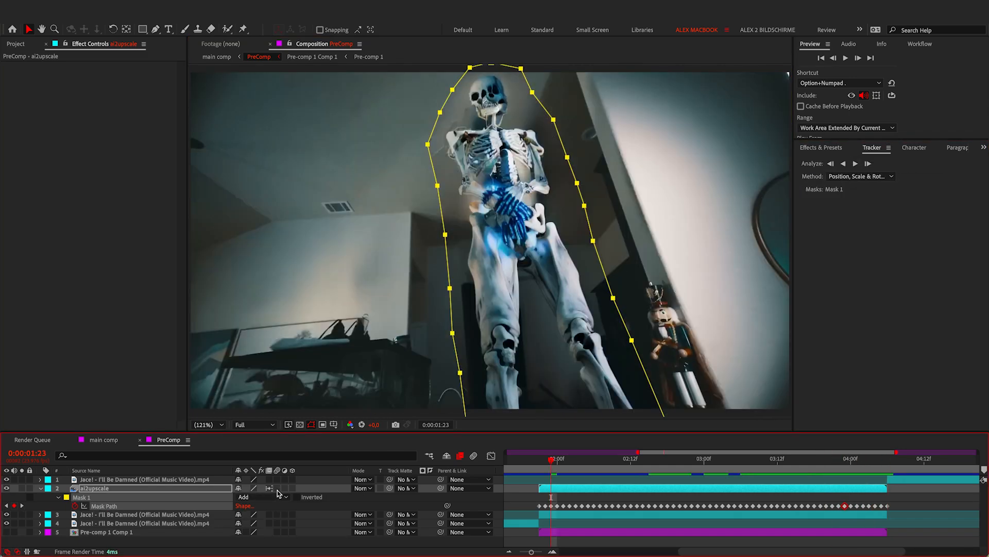
- Turn on motion blur for the ai2upscale layer, collapse its properties and play back PreComp from 0:00:01:19
{"action": "left_click", "coordinate": [277, 488]}
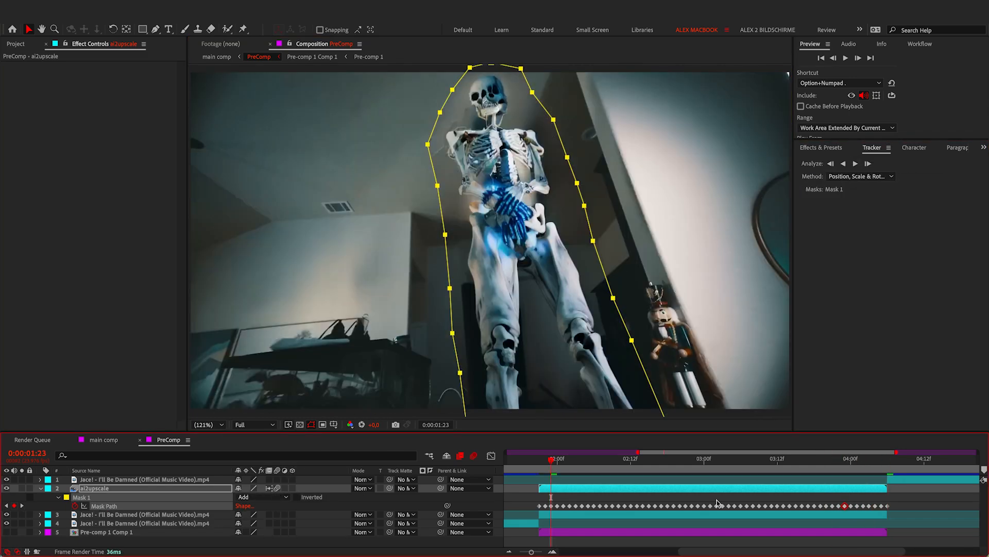
{"action": "key", "text": "u"}
{"action": "left_click", "coordinate": [524, 460]}
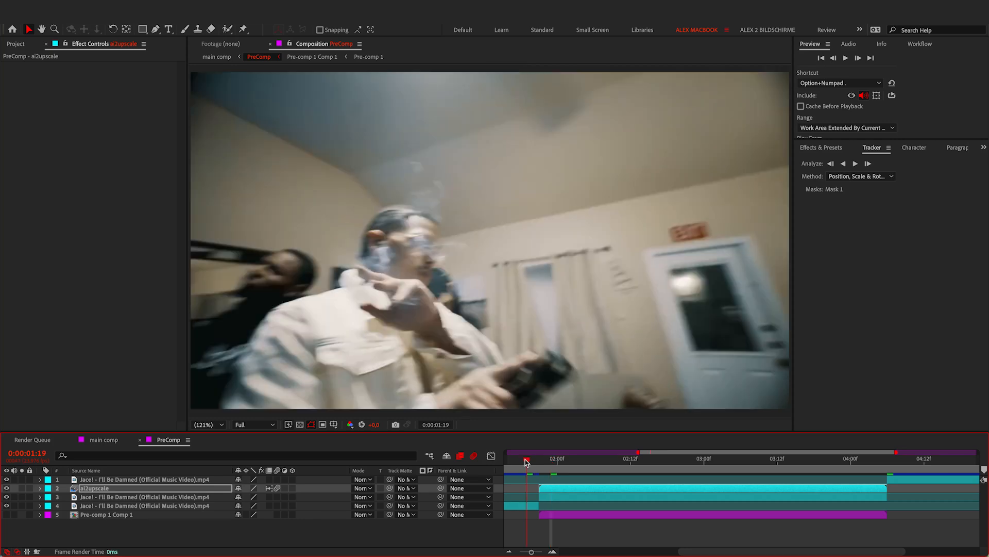
{"action": "left_click", "coordinate": [584, 526]}
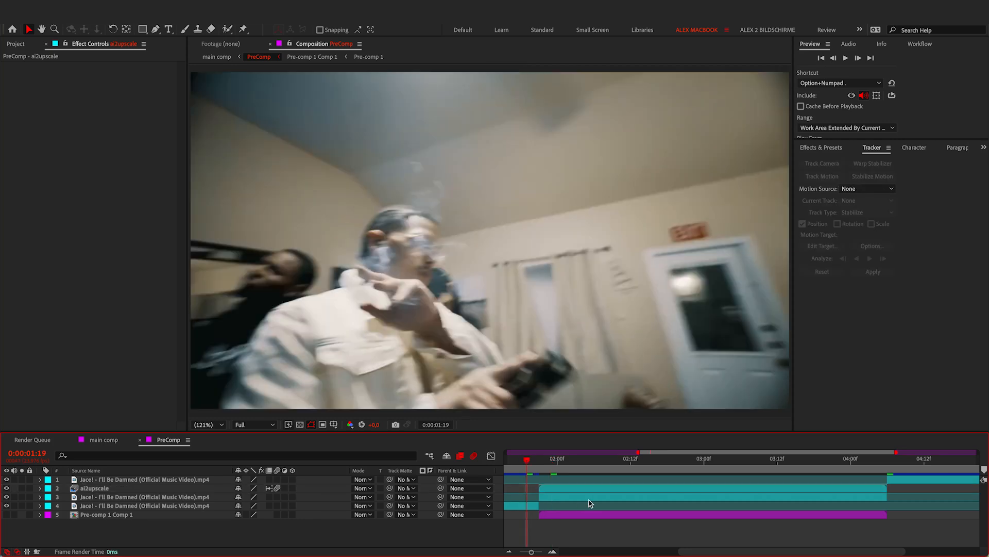
{"action": "key", "text": "space"}
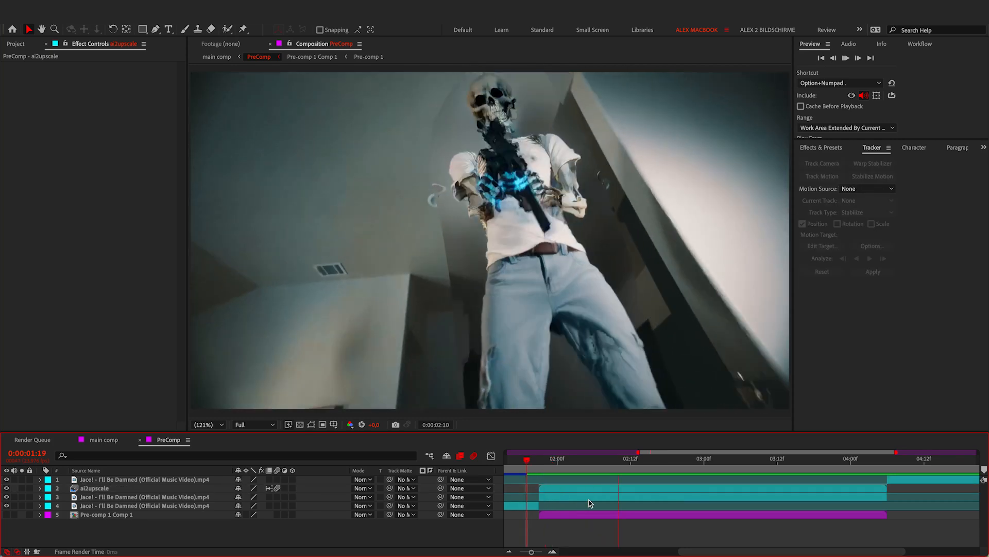
{"action": "key", "text": "space"}
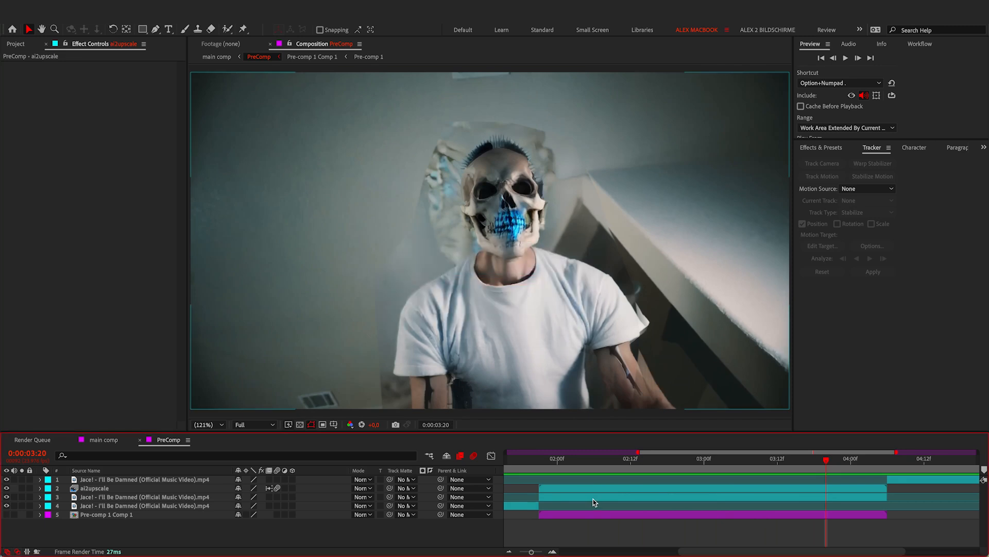
- Open Pre-comp 2 and examine the ai2upscale layer's Mask 1 feather, opacity and expansion settings at 0:00:02:01
{"action": "left_click_drag", "start_coordinate": [563, 459], "coordinate": [626, 460]}
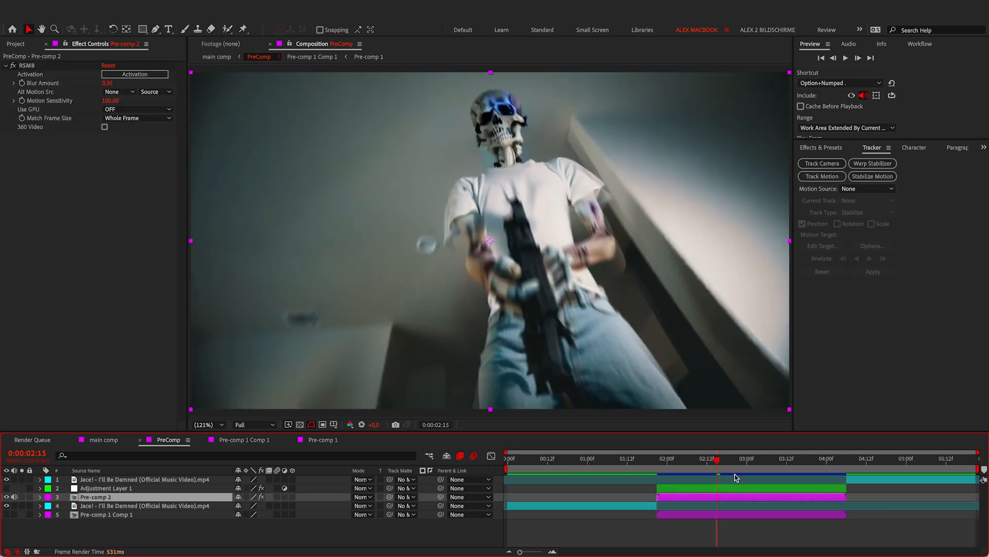
{"action": "double_click", "coordinate": [709, 498]}
{"action": "left_click", "coordinate": [542, 460]}
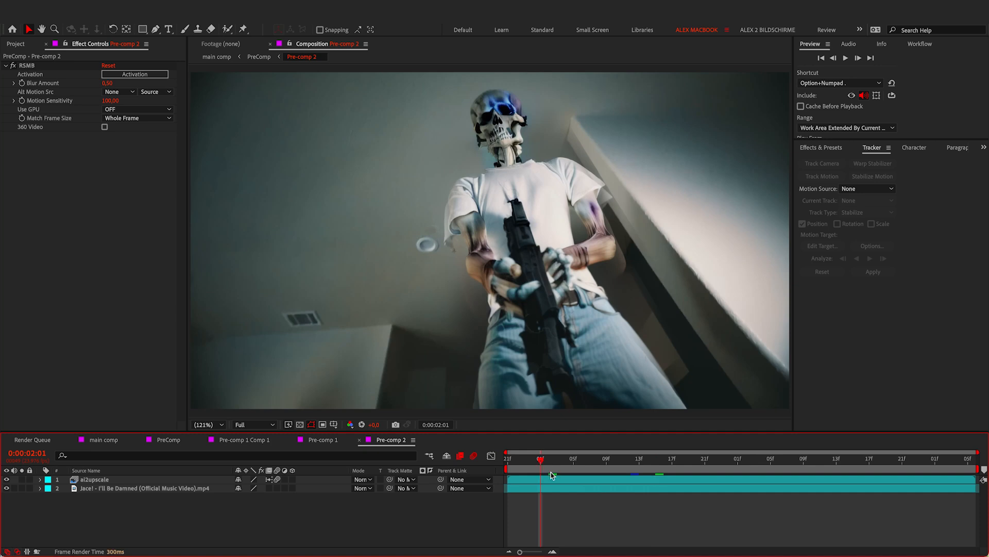
{"action": "left_click", "coordinate": [556, 480]}
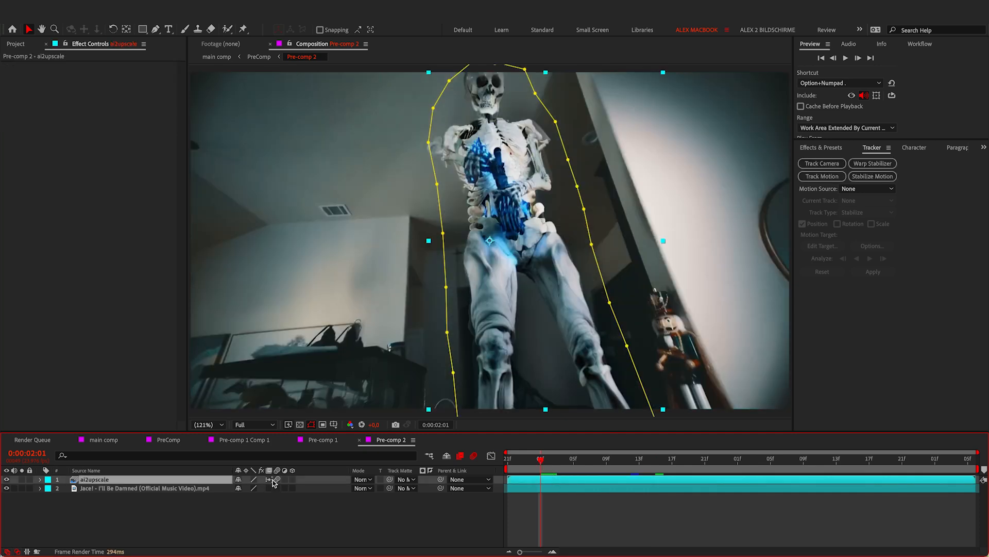
{"action": "key", "text": "m"}
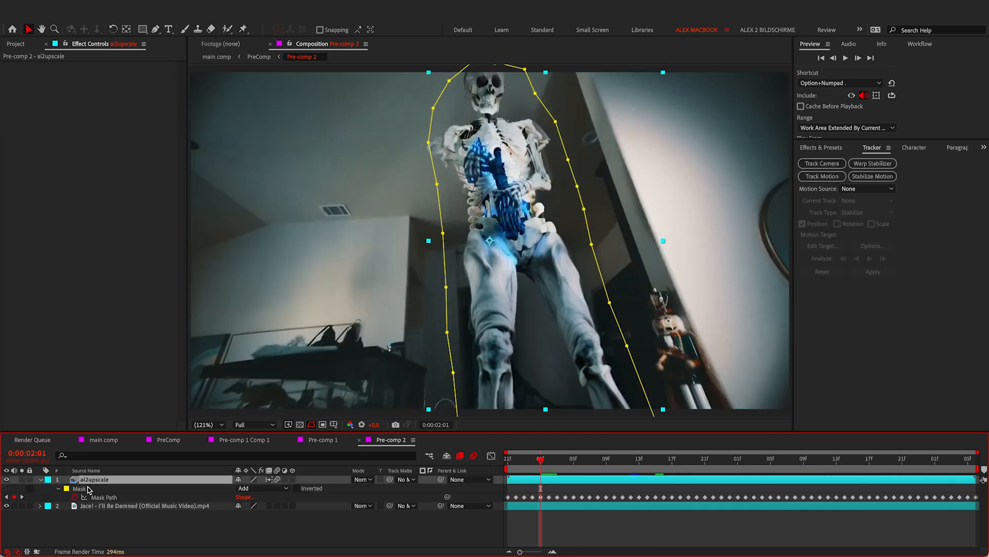
{"action": "left_click", "coordinate": [58, 489]}
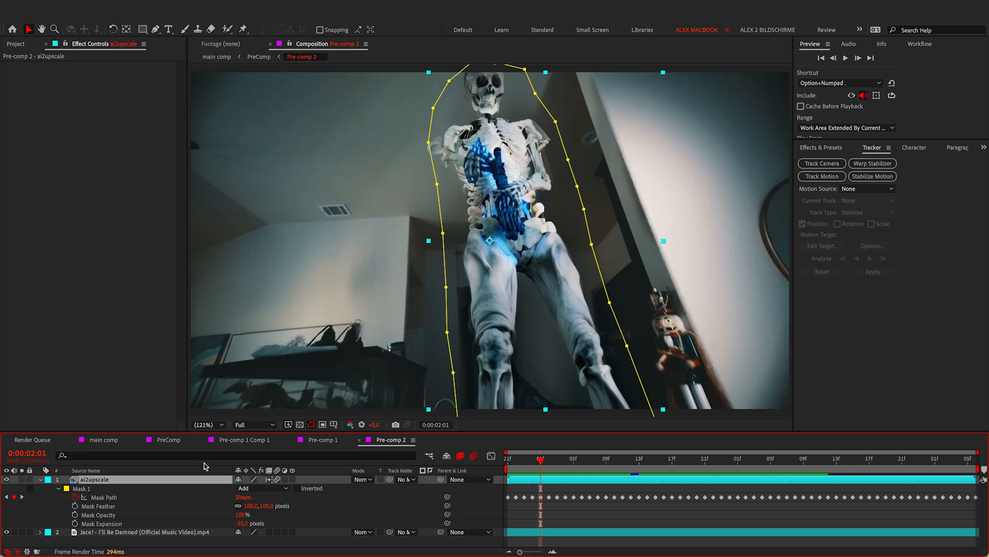
- Return to PreComp, review the effects on Adjustment Layer 1, switch its visibility and play back the clip
{"action": "left_click", "coordinate": [164, 445]}
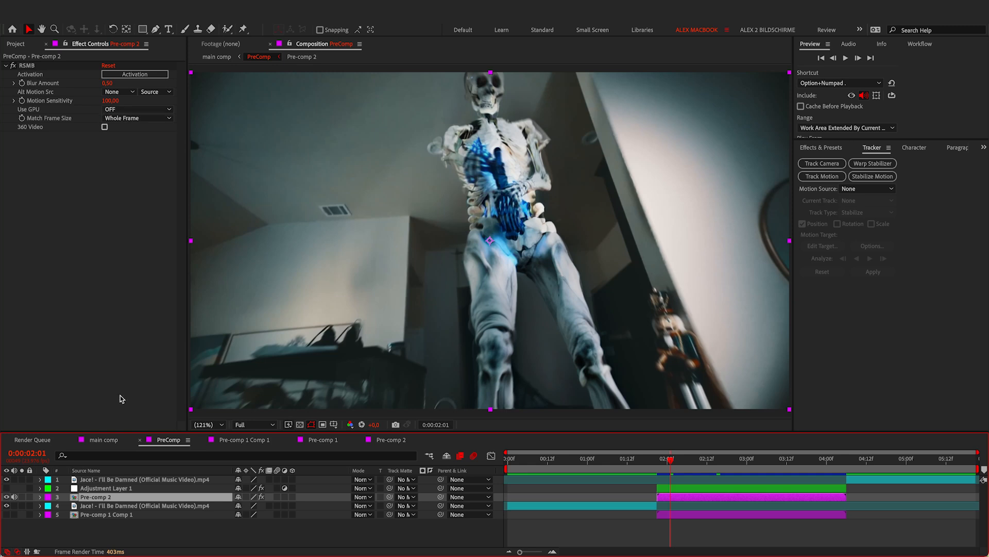
{"action": "left_click", "coordinate": [96, 488]}
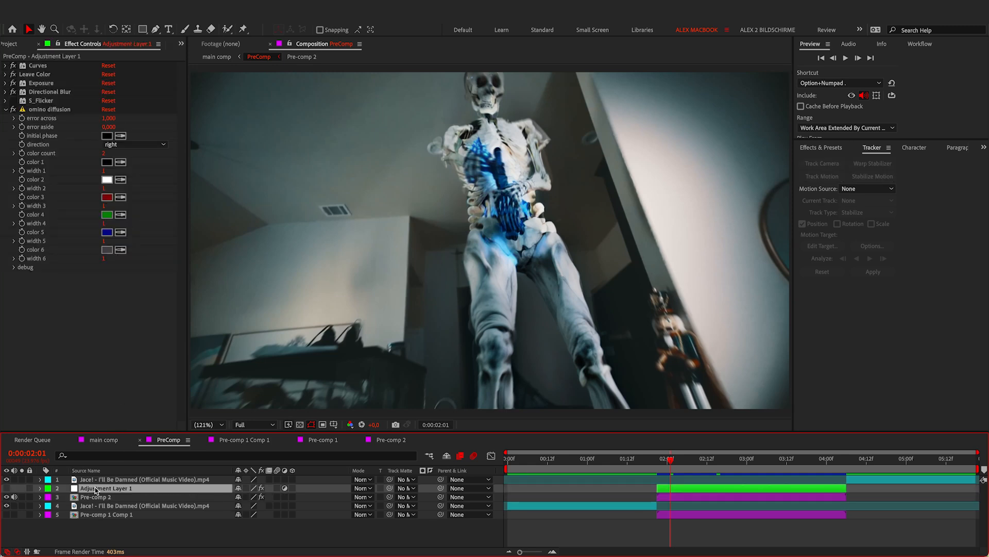
{"action": "left_click", "coordinate": [7, 488]}
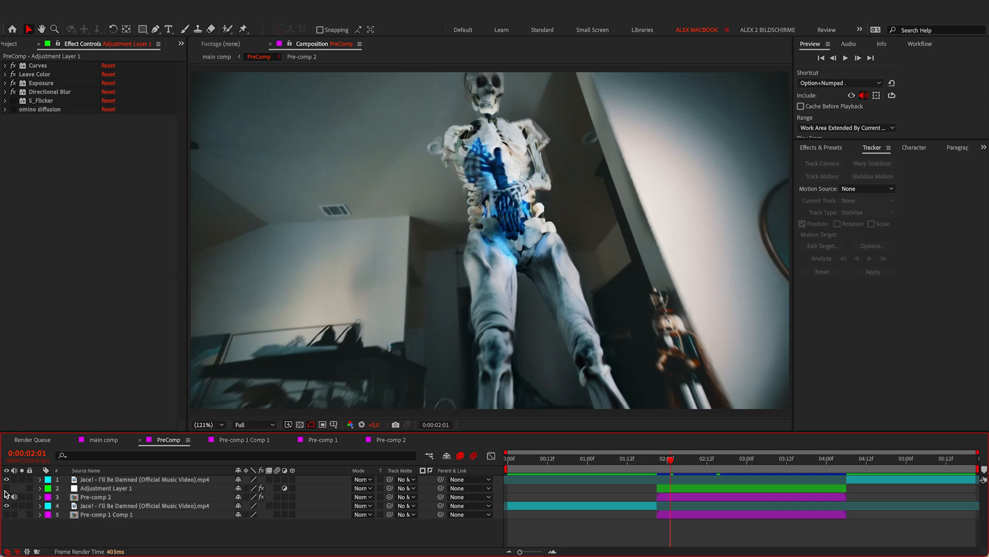
{"action": "left_click", "coordinate": [630, 460]}
{"action": "key", "text": "space"}
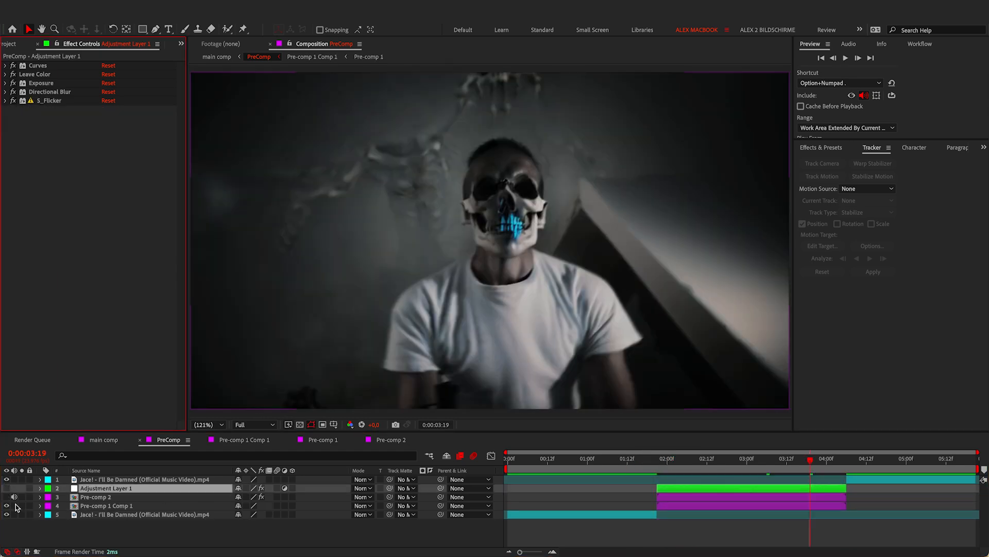
- Toggle the visibility of Adjustment Layer 1 and Pre-comp 2 to compare the graded and ungraded versions
{"action": "left_click", "coordinate": [14, 496]}
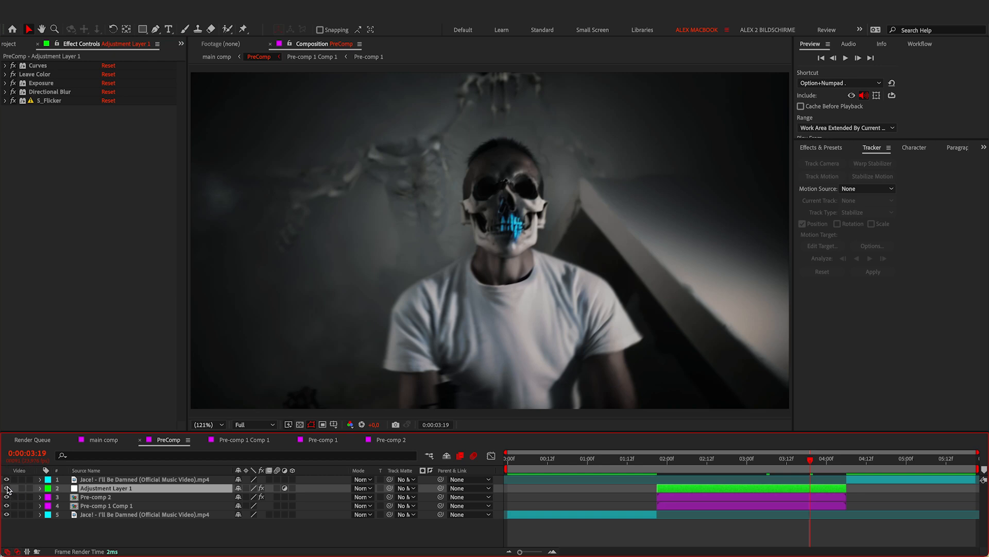
{"action": "left_click", "coordinate": [6, 488]}
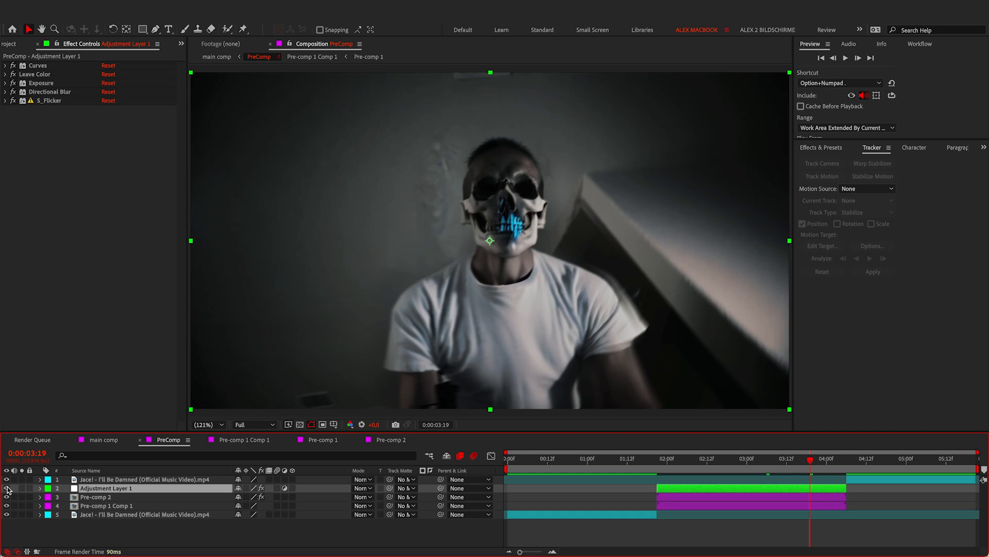
{"action": "left_click", "coordinate": [6, 488]}
{"action": "left_click", "coordinate": [7, 497]}
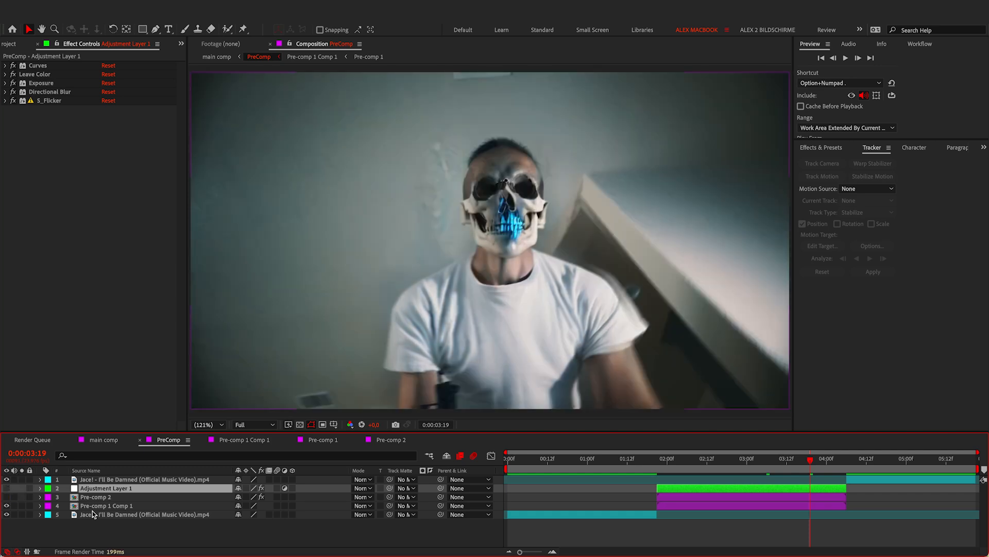
- Move Pre-comp 1 Comp 1 to the bottom of the layer stack and show Pre-comp 2 and Adjustment Layer 1
{"action": "left_click", "coordinate": [95, 506]}
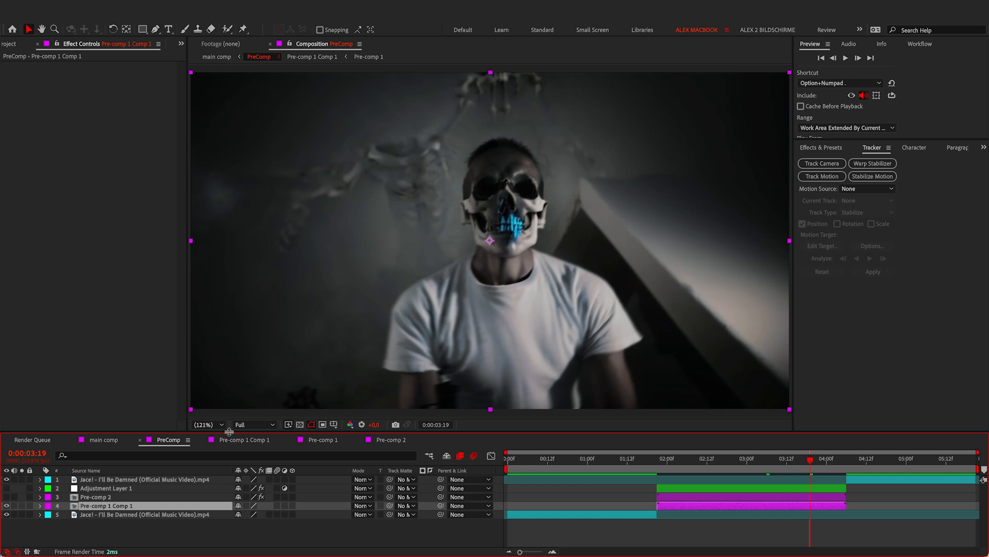
{"action": "key", "text": "super+alt+Down"}
{"action": "left_click", "coordinate": [7, 497]}
{"action": "left_click", "coordinate": [6, 488]}
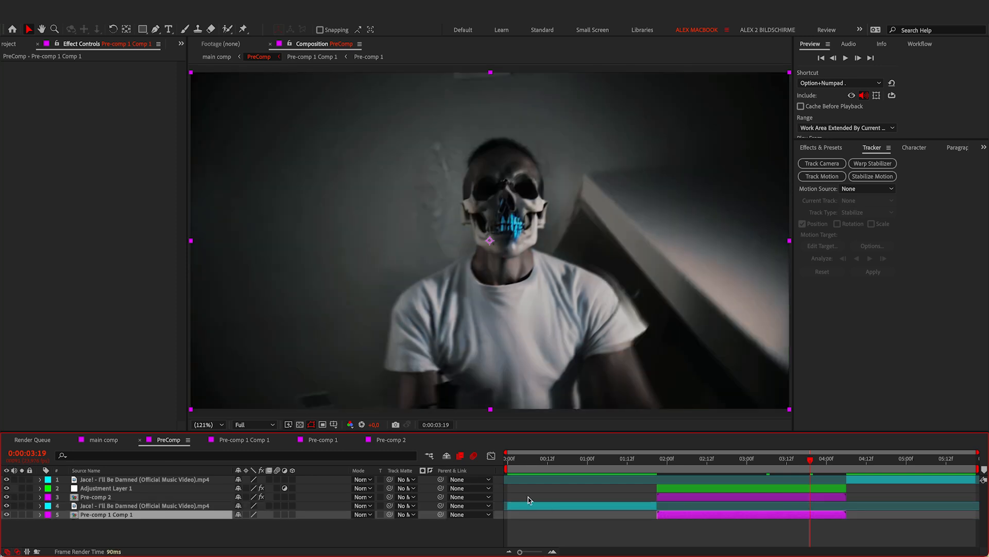
- Pre-compose Adjustment Layer 1 and Pre-comp 2, moving all attributes into the new composition and adjusting its duration to the selected layers
{"action": "left_click", "coordinate": [713, 502]}
{"action": "left_click", "coordinate": [706, 498]}
{"action": "left_click", "coordinate": [704, 488], "text": "shift"}
{"action": "right_click", "coordinate": [705, 487]}
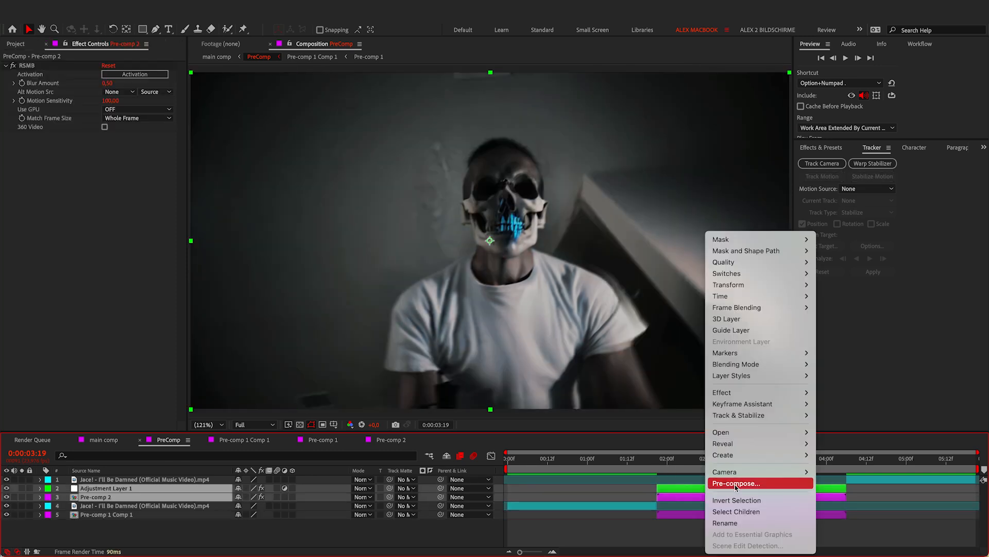
{"action": "left_click", "coordinate": [734, 484]}
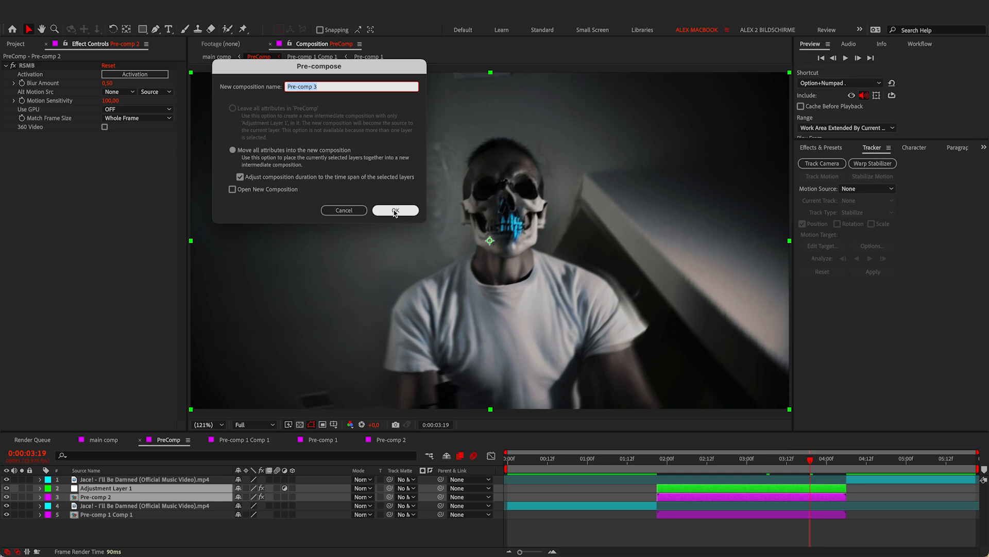
{"action": "left_click", "coordinate": [395, 212]}
- Apply the RSMB motion blur effect to Pre-comp 3 with Motion Sensitivity set to 100
{"action": "key", "text": "ctrl+space"}
{"action": "type", "text": "rsm"}
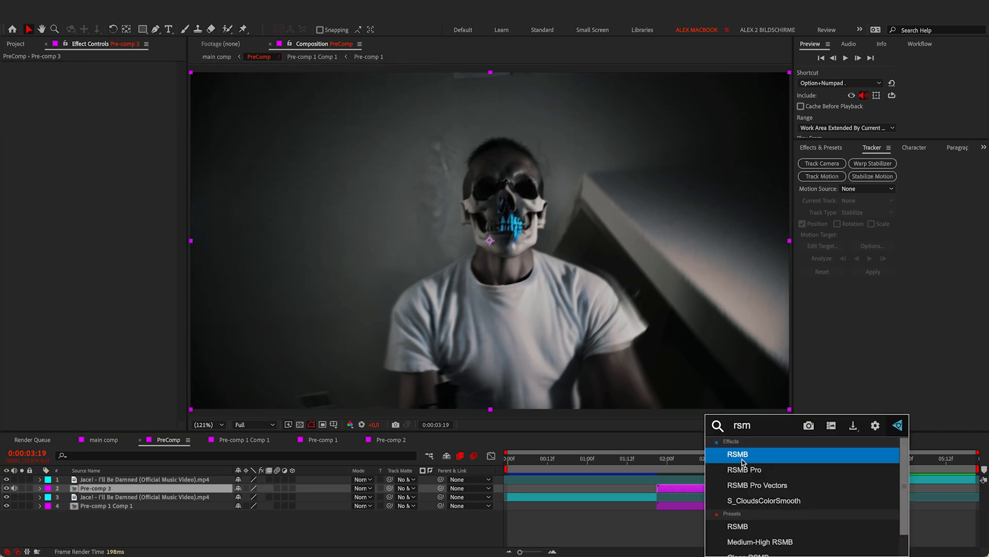
{"action": "left_click", "coordinate": [743, 460]}
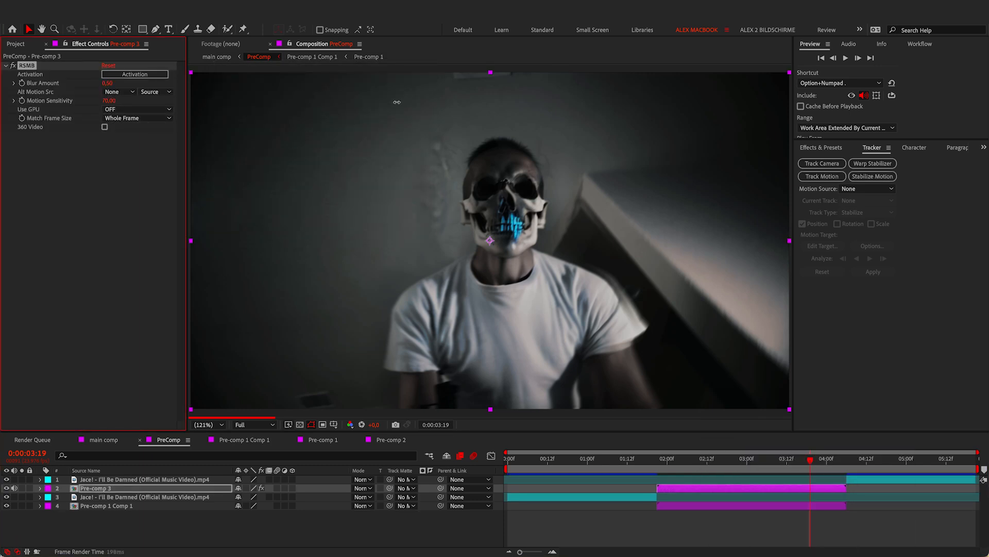
{"action": "left_click_drag", "start_coordinate": [397, 102], "coordinate": [407, 102]}
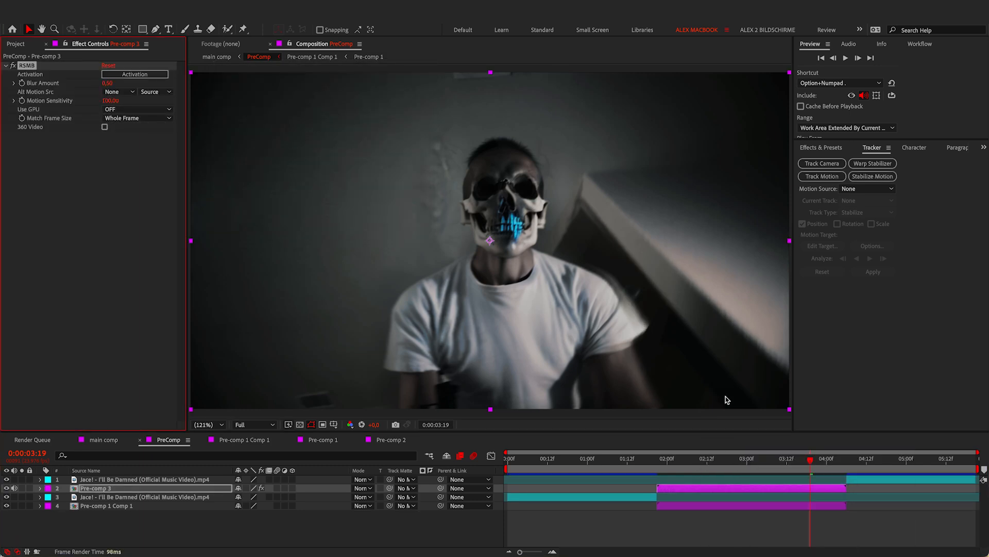
- Create a new adjustment layer in PreComp and apply Directional Blur to it
{"action": "right_click", "coordinate": [385, 521]}
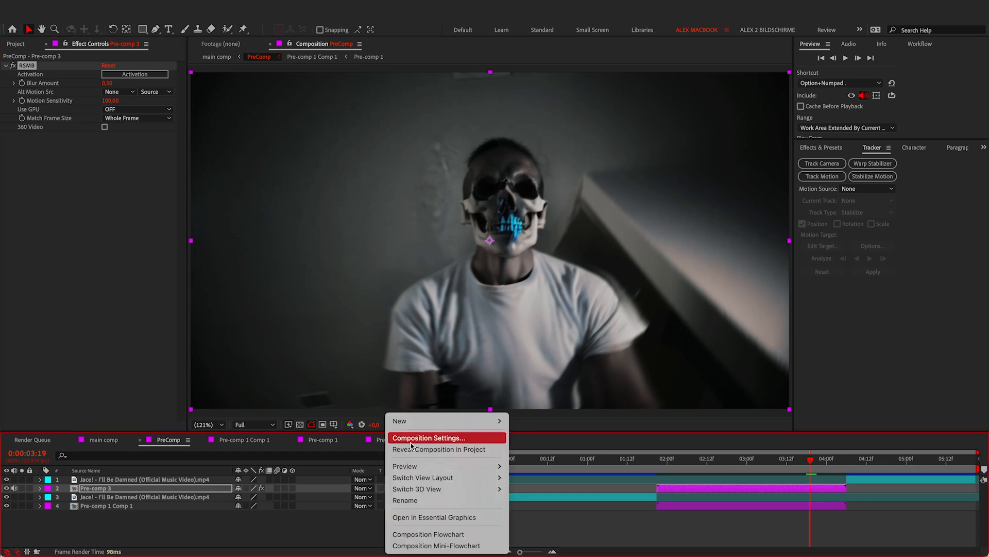
{"action": "mouse_move", "coordinate": [418, 422]}
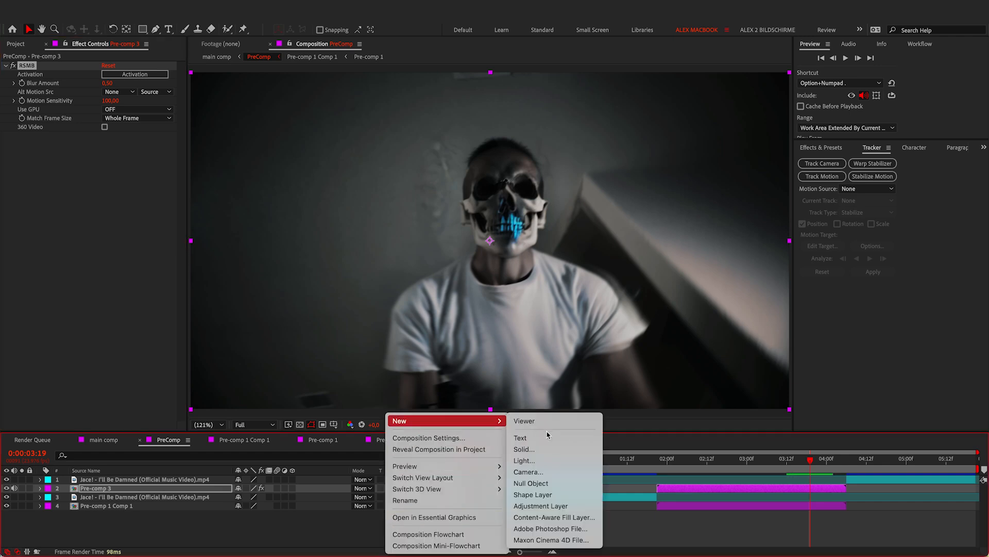
{"action": "left_click", "coordinate": [567, 506]}
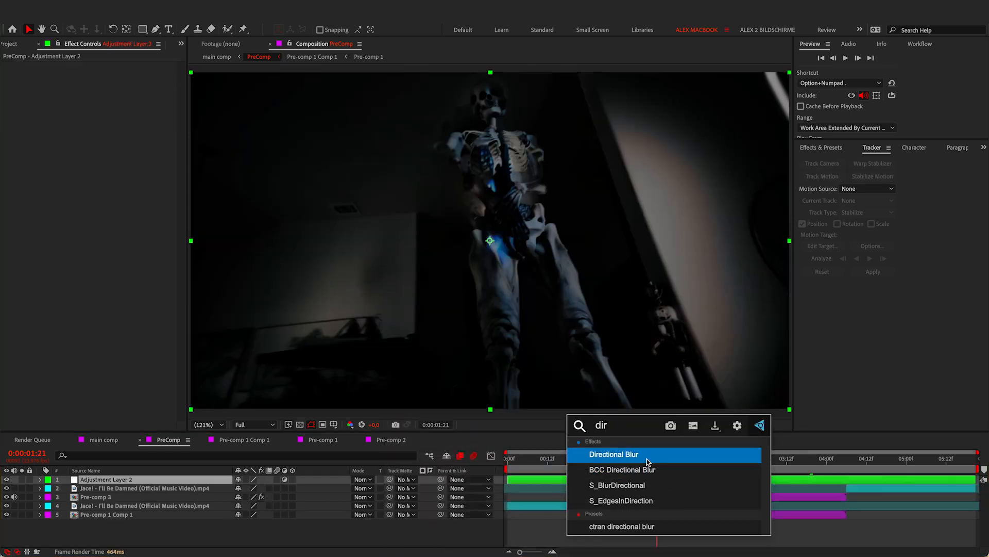
{"action": "left_click", "coordinate": [644, 454]}
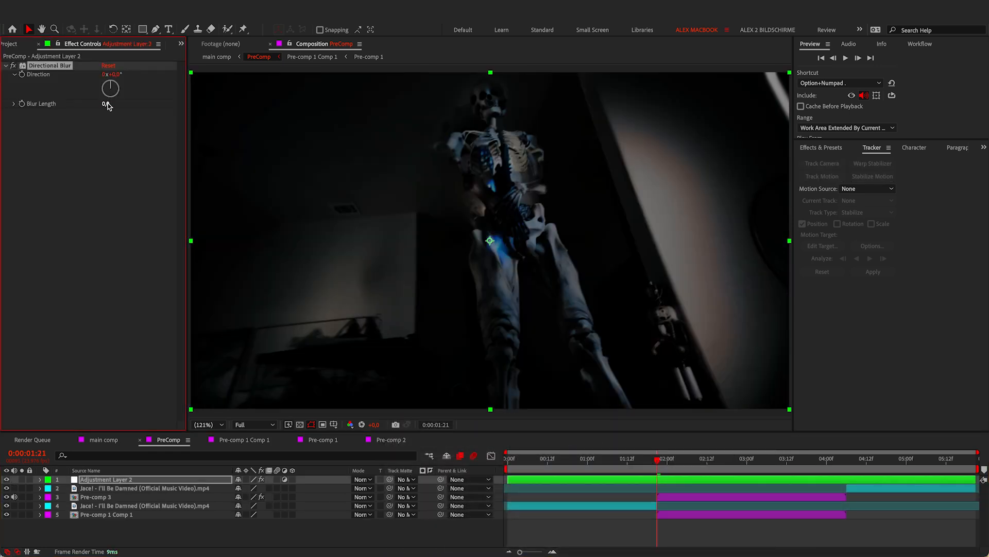
- Keyframe Blur Length from 0 three frames before the cut to 20 at 0:00:01:21 and back to 0 at 0:00:02:04
{"action": "left_click_drag", "start_coordinate": [106, 104], "coordinate": [114, 104]}
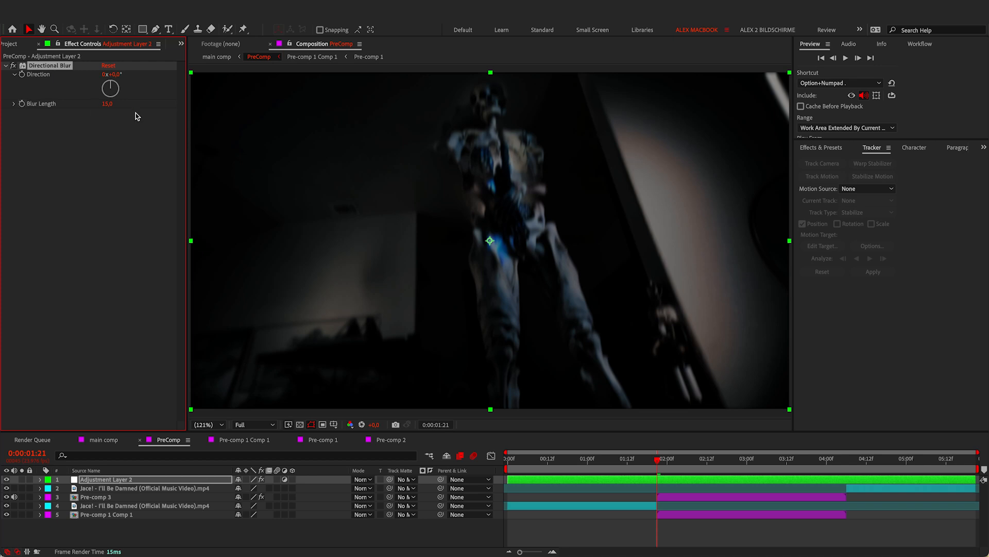
{"action": "left_click", "coordinate": [109, 104]}
{"action": "type", "text": "20"}
{"action": "key", "text": "Return"}
{"action": "key", "text": "Page_Up"}
{"action": "key", "text": "Page_Up"}
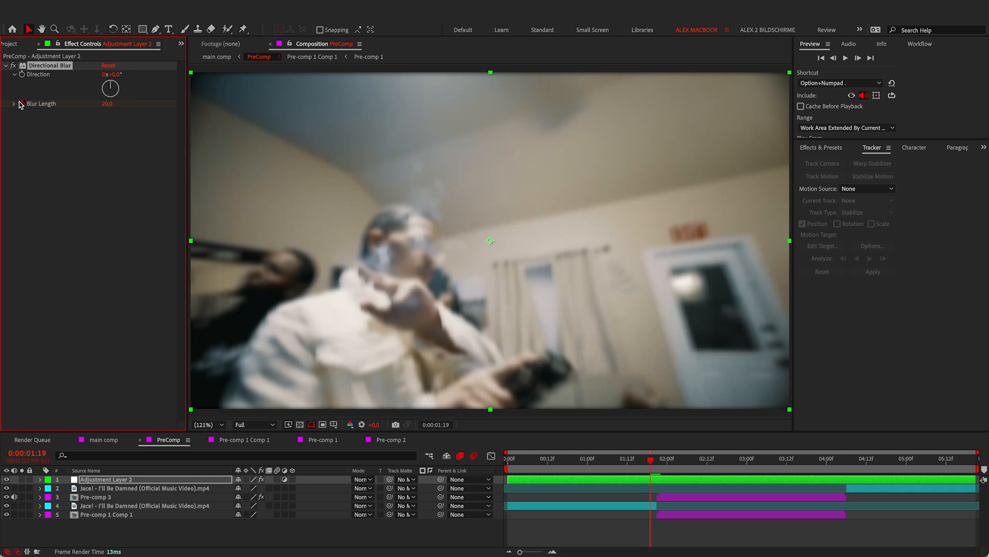
{"action": "key", "text": "Page_Up"}
{"action": "left_click", "coordinate": [21, 103]}
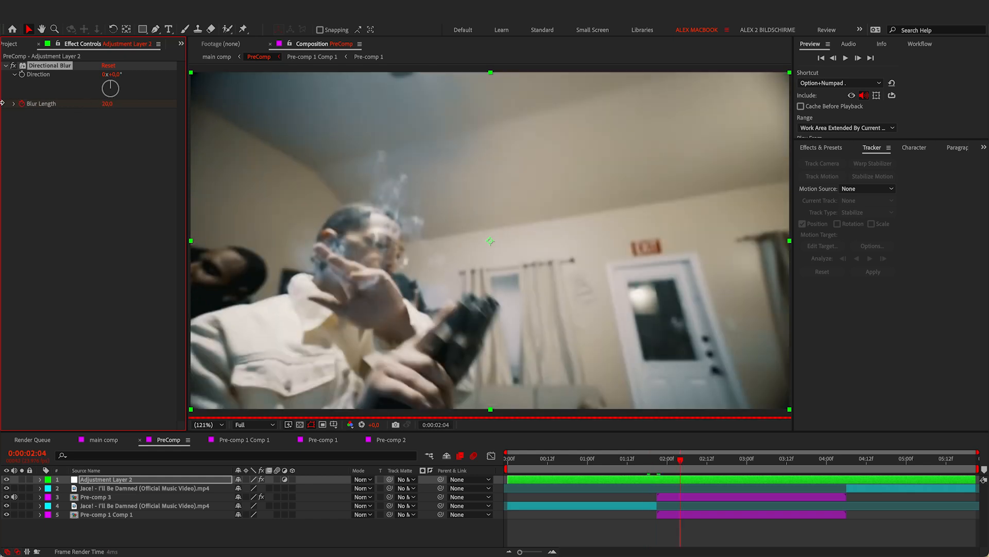
{"action": "key", "text": "shift+Page_Down"}
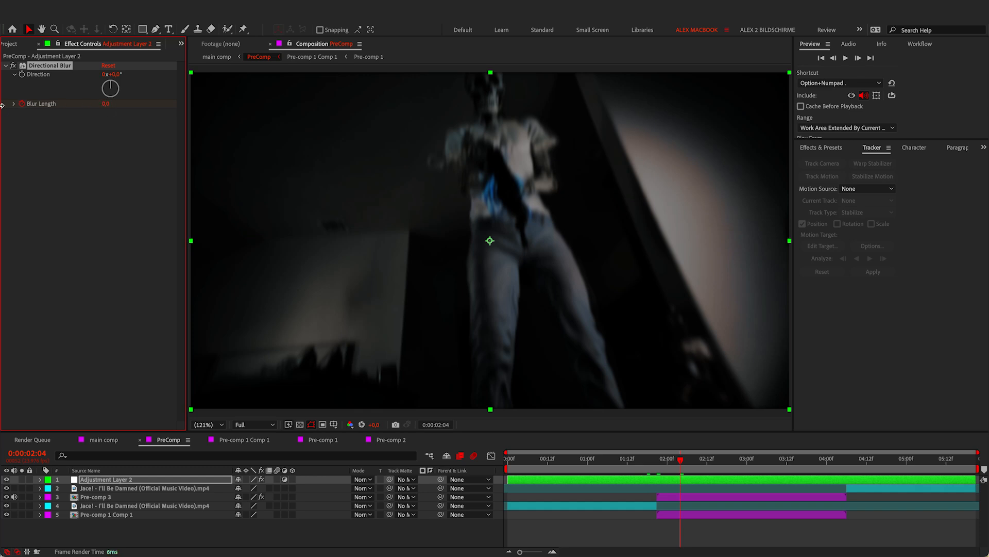
- Play back the directional blur transition across the first cut from 0:00:01:14
{"action": "left_click", "coordinate": [634, 463]}
{"action": "key", "text": "space"}
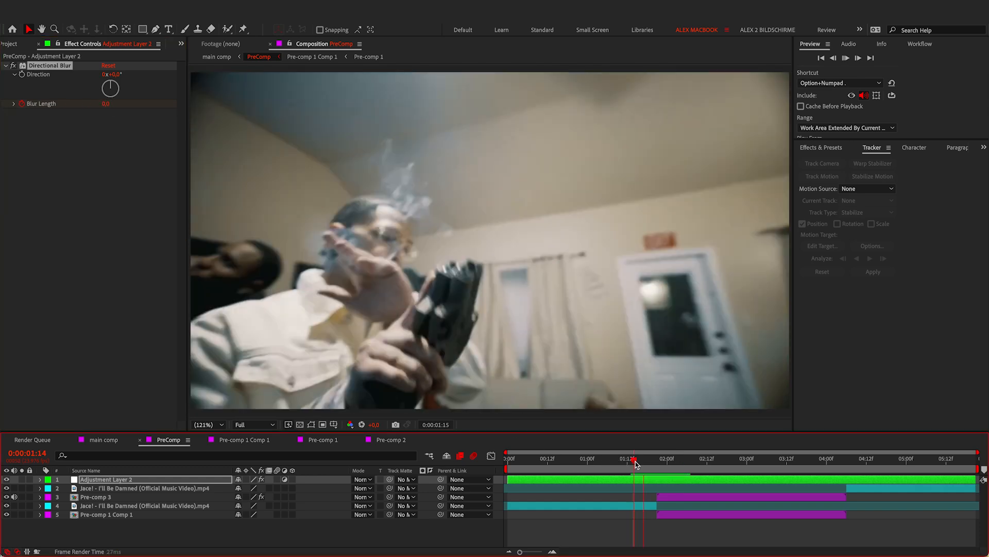
{"action": "key", "text": "space"}
- Copy the three Blur Length keyframes to the cut at the end of Pre-comp 3 and play back from 0:00:01:16
{"action": "left_click", "coordinate": [656, 463]}
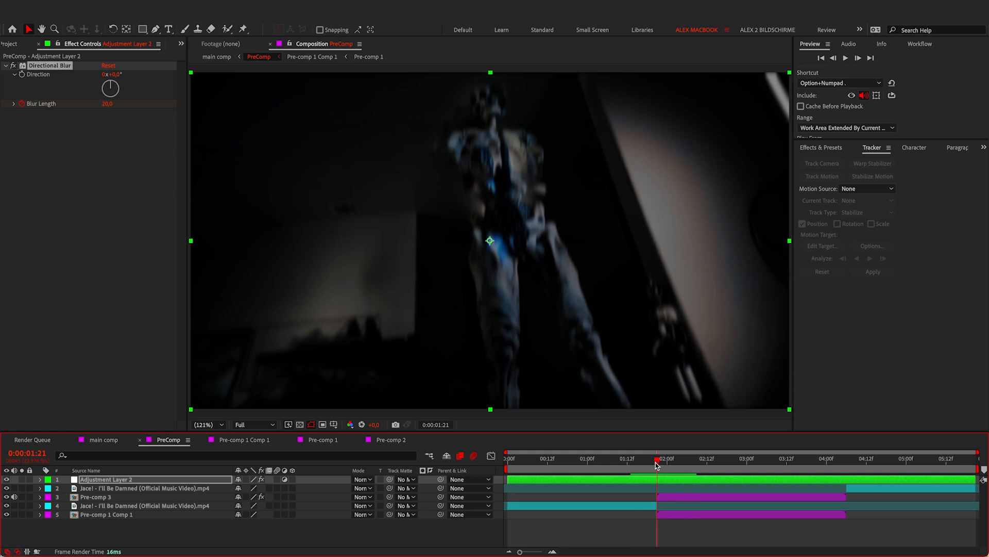
{"action": "key", "text": "u"}
{"action": "left_click_drag", "start_coordinate": [639, 490], "coordinate": [691, 502]}
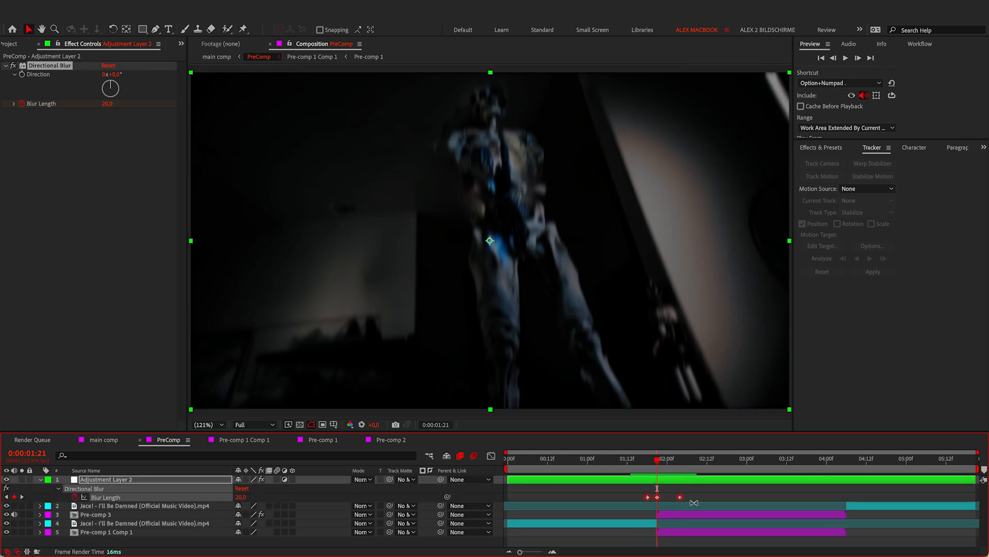
{"action": "left_click", "coordinate": [846, 461]}
{"action": "key", "text": "super+Left"}
{"action": "key", "text": "super+Left"}
{"action": "key", "text": "super+Left"}
{"action": "key", "text": "super+v"}
{"action": "left_click", "coordinate": [639, 460]}
{"action": "key", "text": "space"}
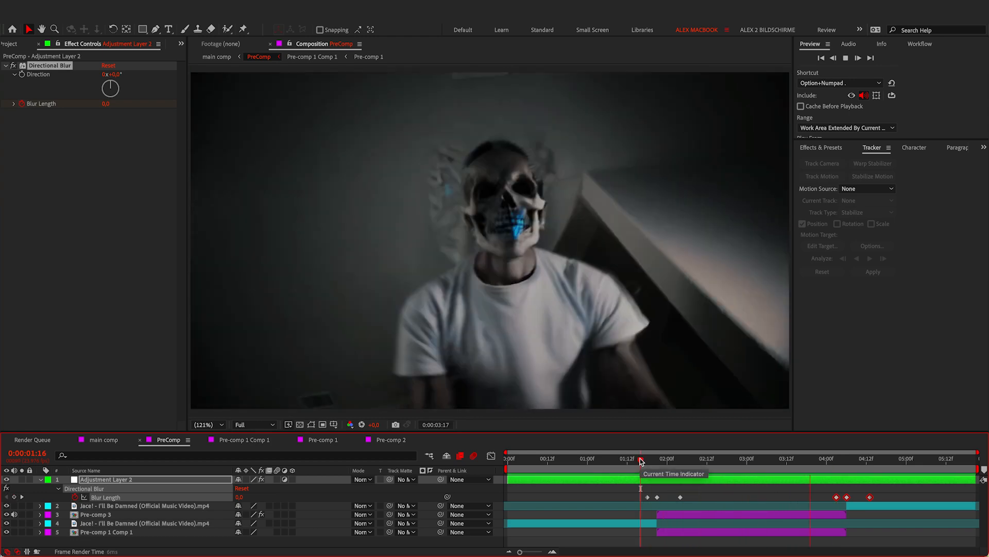
- Apply Brightness & Contrast to Adjustment Layer 2 and keyframe Brightness at 85 at 0:00:01:21
{"action": "key", "text": "ctrl+space"}
{"action": "type", "text": "bri"}
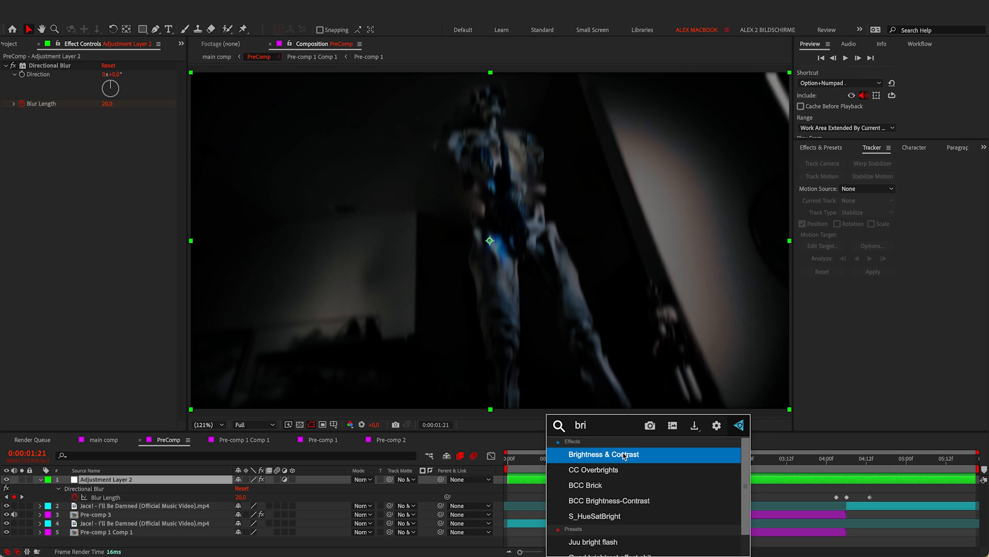
{"action": "left_click", "coordinate": [625, 455]}
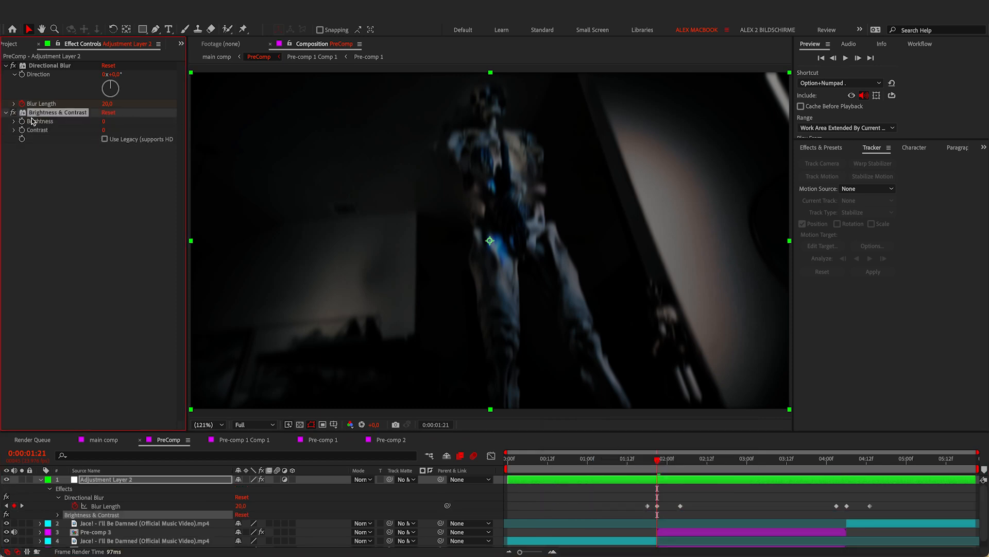
{"action": "left_click", "coordinate": [22, 121]}
{"action": "left_click_drag", "start_coordinate": [104, 123], "coordinate": [148, 121]}
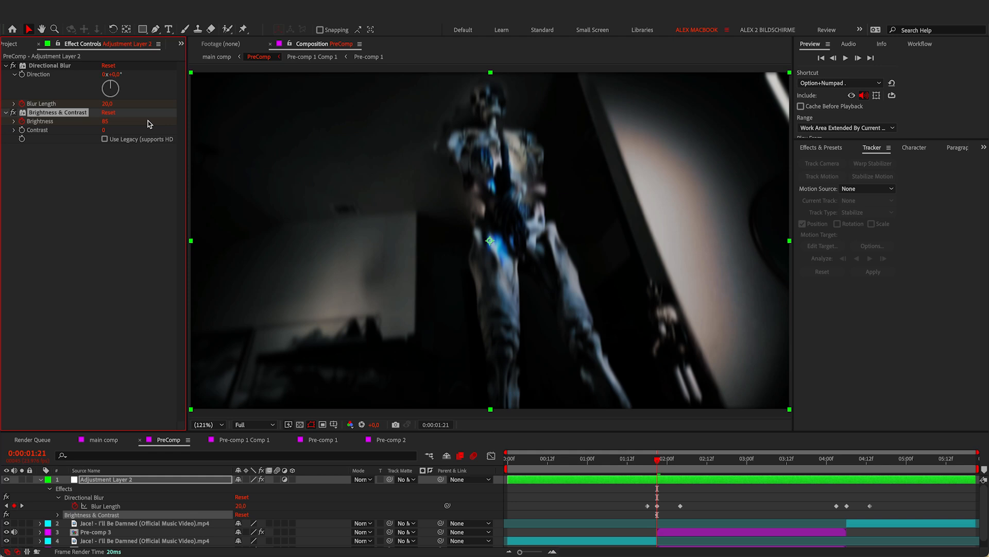
- Keyframe Brightness at 0 two frames before the first cut, at 0:00:01:19
{"action": "key", "text": "Page_Up"}
{"action": "key", "text": "Page_Up"}
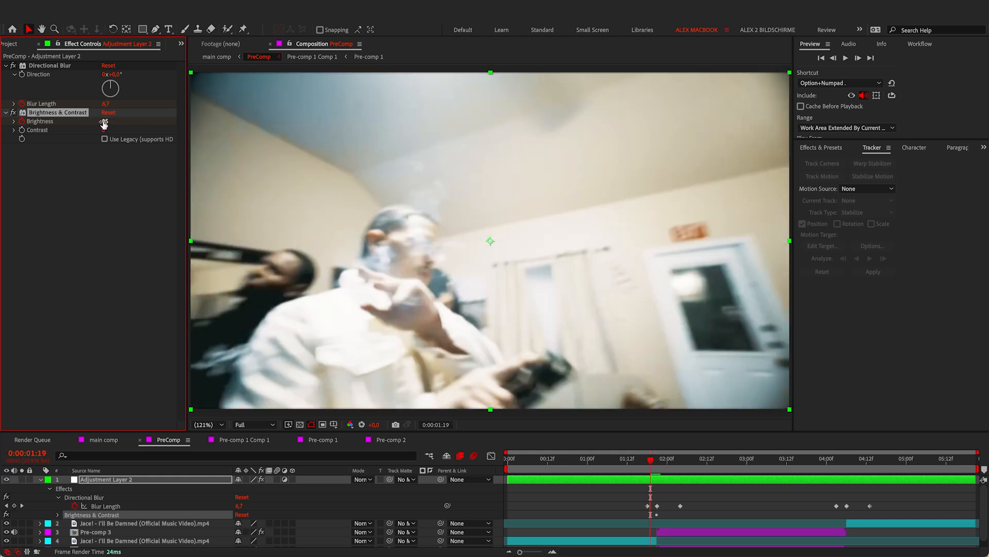
{"action": "left_click_drag", "start_coordinate": [103, 124], "coordinate": [1, 123]}
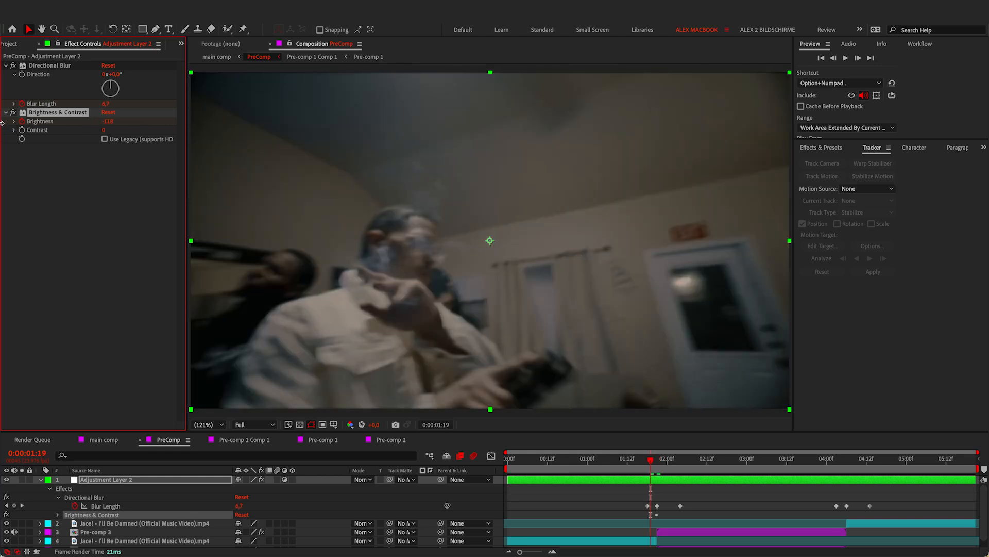
{"action": "left_click", "coordinate": [105, 124]}
{"action": "type", "text": "85"}
{"action": "key", "text": "Return"}
- Keyframe Brightness back to 0 after the first cut, at 0:00:02:00
{"action": "key", "text": "Page_Down"}
{"action": "key", "text": "Page_Down"}
{"action": "key", "text": "Page_Down"}
{"action": "key", "text": "Page_Down"}
{"action": "key", "text": "Page_Down"}
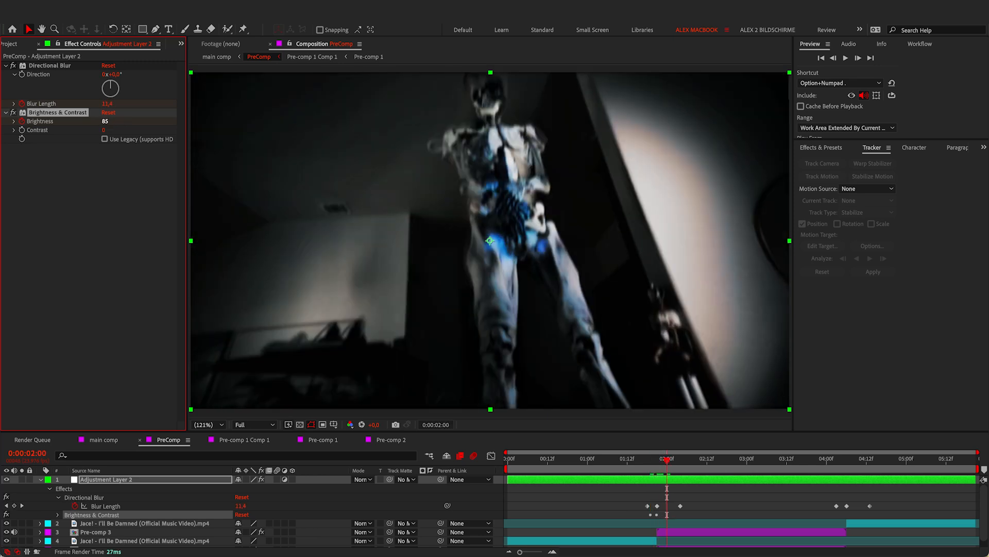
{"action": "left_click", "coordinate": [104, 122]}
{"action": "type", "text": "0"}
{"action": "key", "text": "Return"}
- Copy the three Brightness keyframes to the end of Pre-comp 3, starting at 0:00:04:04, and play back from 0:00:01:15
{"action": "key", "text": "u"}
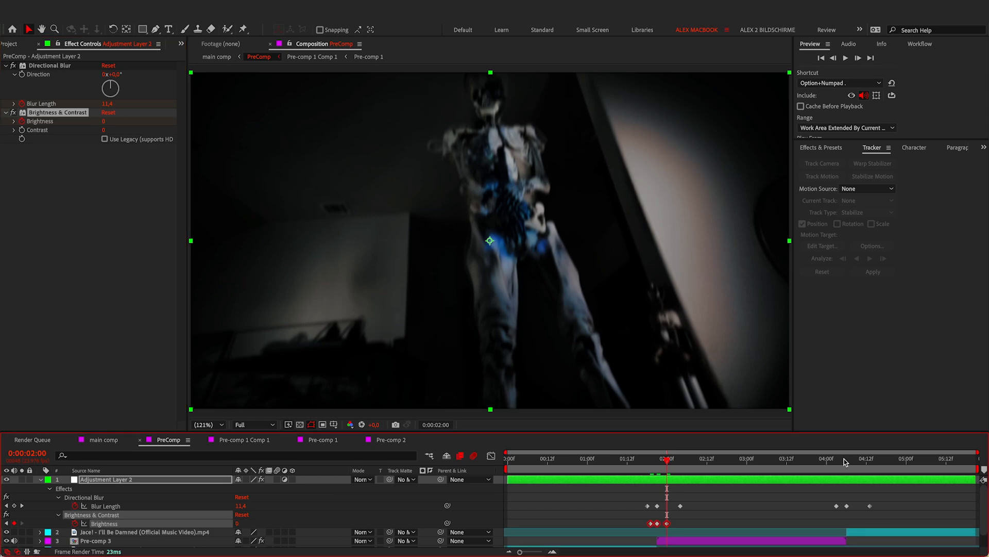
{"action": "left_click", "coordinate": [845, 460]}
{"action": "key", "text": "ctrl+v"}
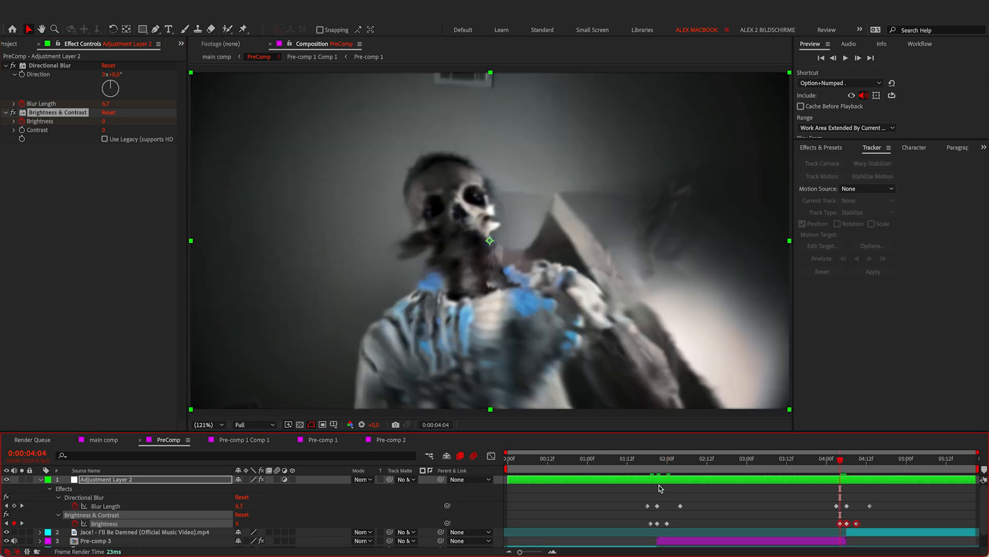
{"action": "left_click_drag", "start_coordinate": [845, 460], "coordinate": [636, 461]}
{"action": "key", "text": "space"}
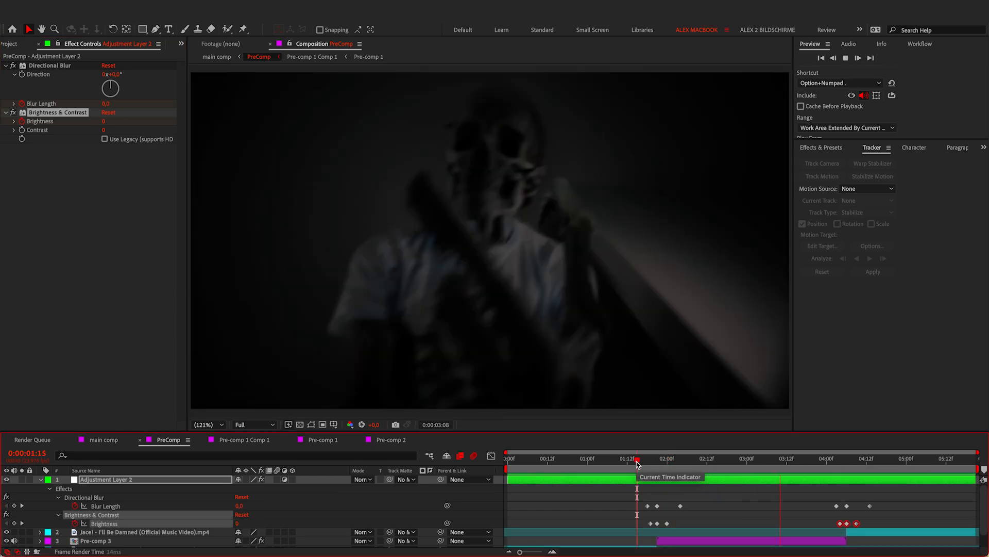
- Apply Turbulent Displace to Adjustment Layer 2 and start Amount and Size keyframes at 0:00:01:21, with Size set to 300
{"action": "key", "text": "ctrl+space"}
{"action": "type", "text": "tur"}
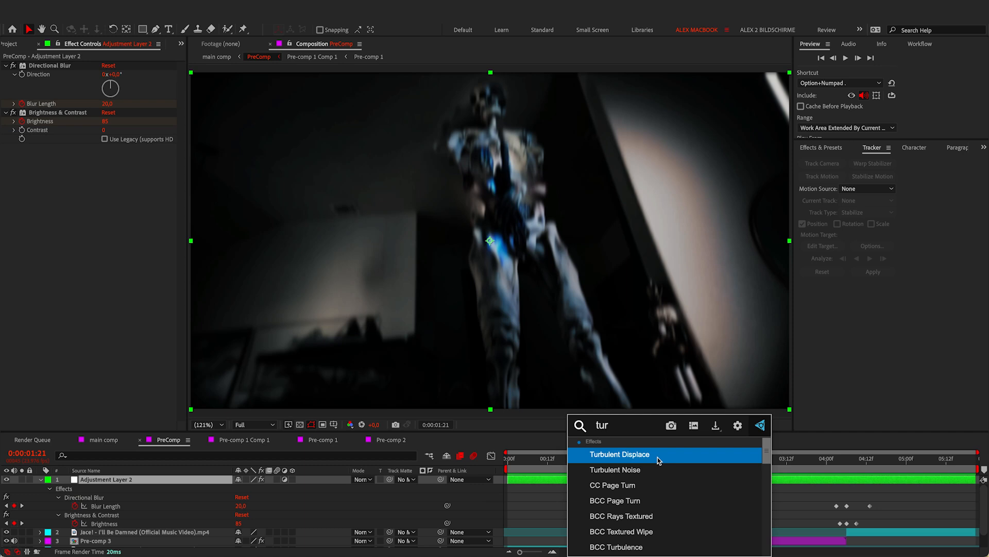
{"action": "left_click", "coordinate": [657, 457]}
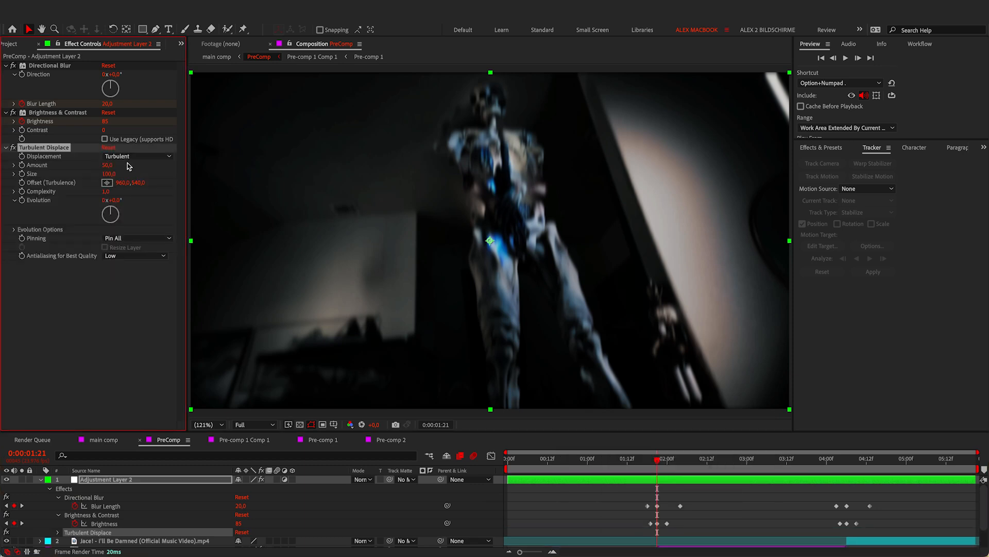
{"action": "left_click", "coordinate": [110, 173]}
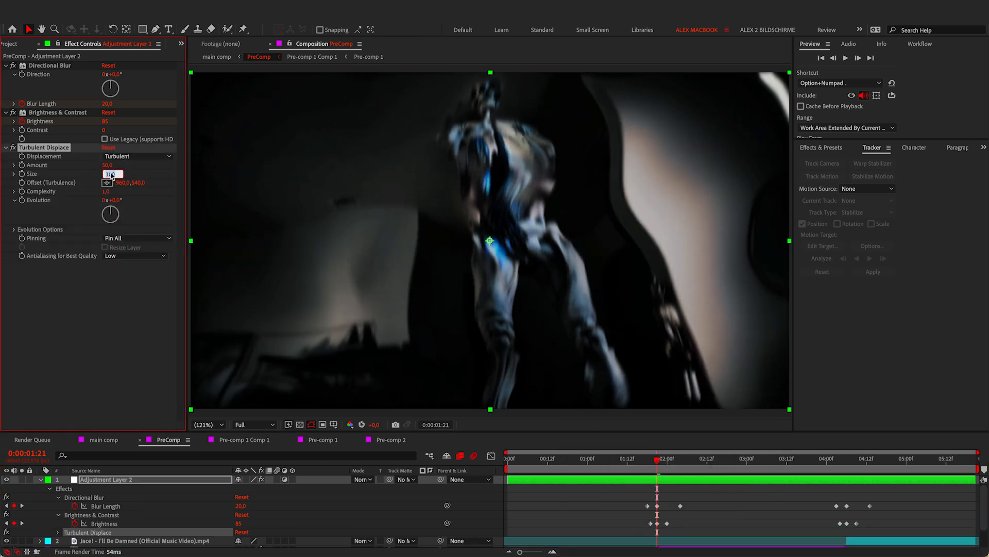
{"action": "type", "text": "300"}
{"action": "key", "text": "Return"}
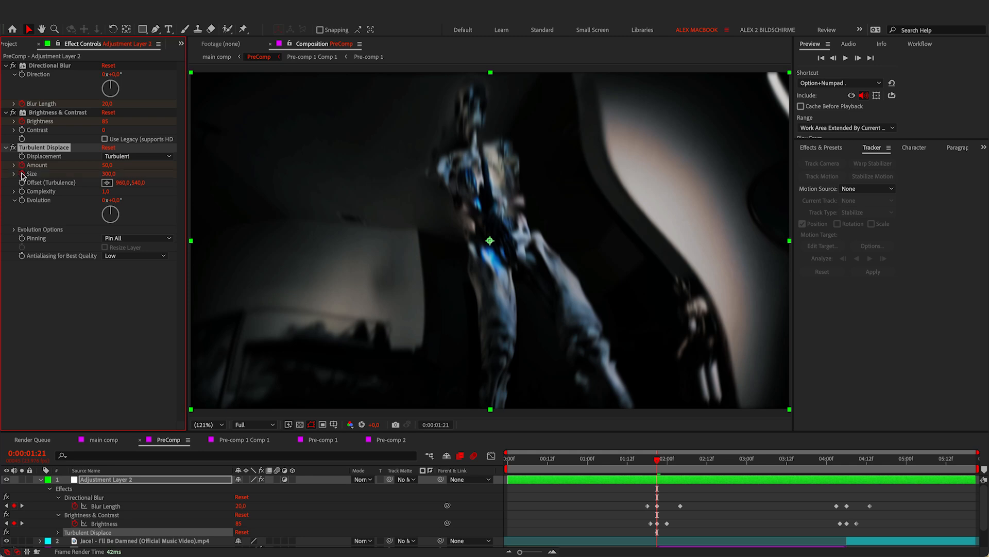
- Try a Turbulent Displace Amount of 300 at the first cut, and settle on 100
{"action": "left_click", "coordinate": [109, 165]}
{"action": "type", "text": "300"}
{"action": "key", "text": "Return"}
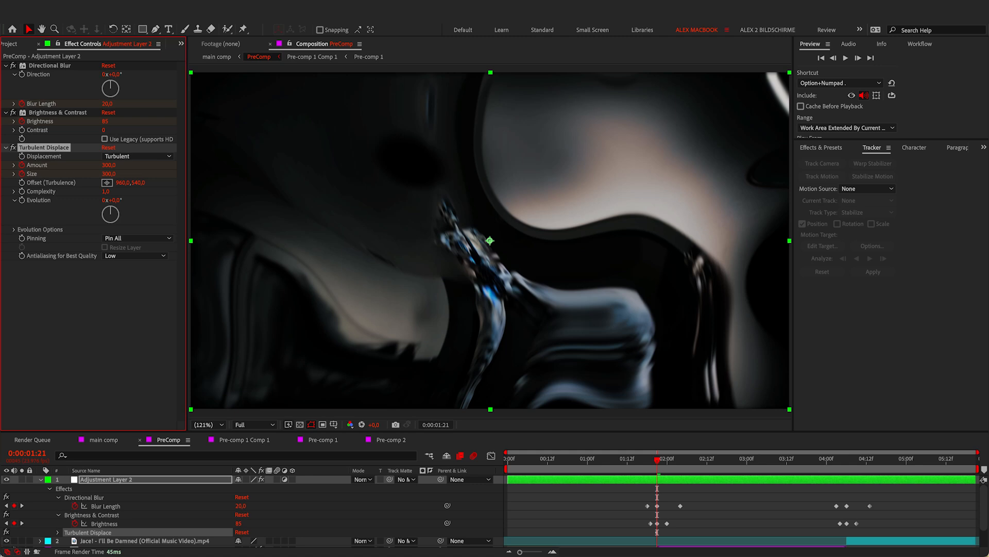
{"action": "left_click", "coordinate": [110, 165]}
{"action": "key", "text": "Return"}
- Keyframe Turbulent Displace at 0:00:02:07 with Amount 0 and Size 50, and play back from 0:00:01:12
{"action": "key", "text": "shift+Page_Down"}
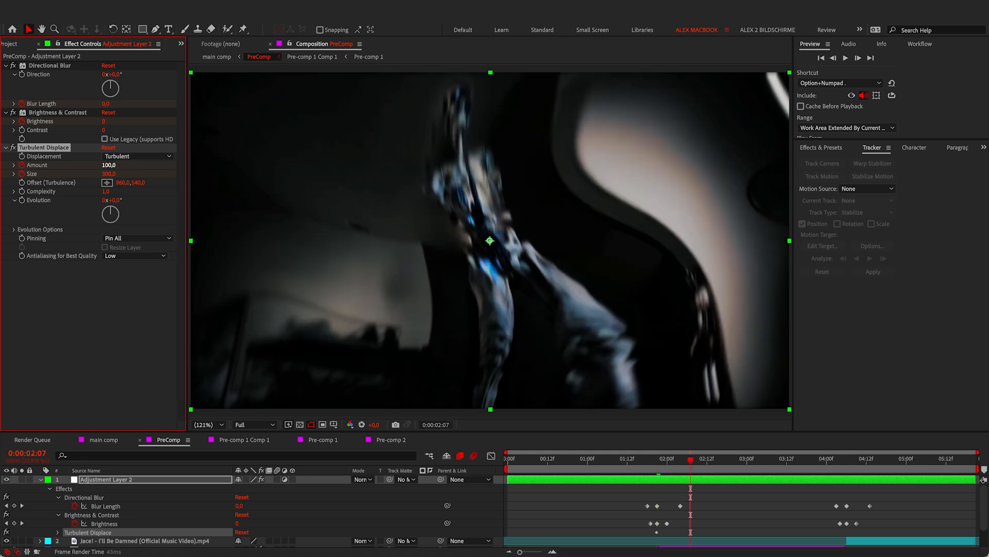
{"action": "left_click", "coordinate": [110, 165]}
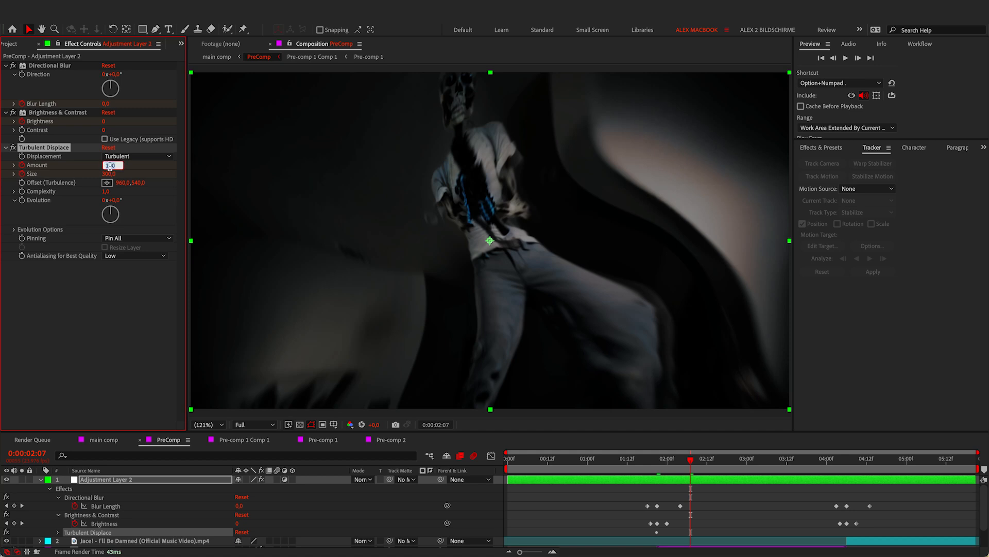
{"action": "type", "text": "0"}
{"action": "key", "text": "Return"}
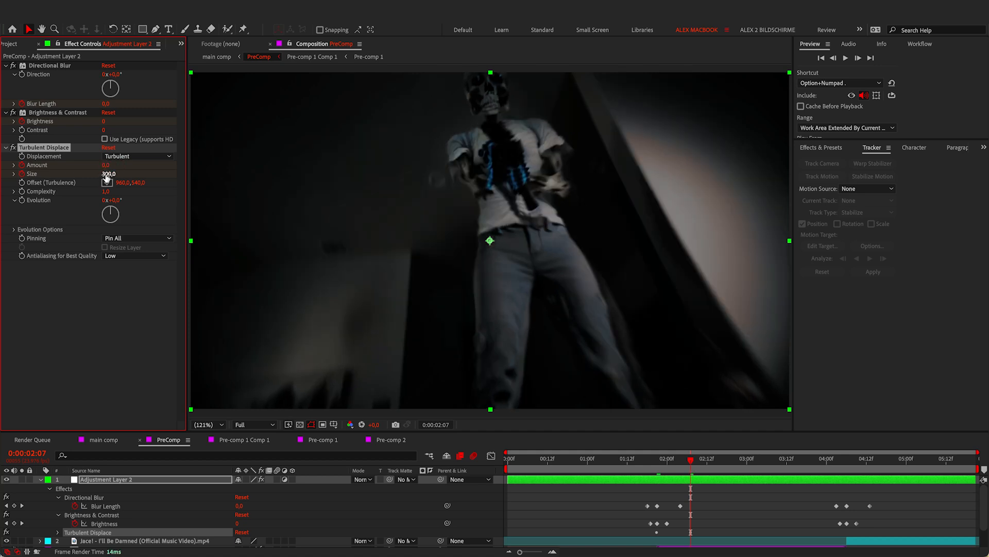
{"action": "left_click", "coordinate": [106, 174]}
{"action": "type", "text": "50"}
{"action": "key", "text": "Return"}
{"action": "left_click", "coordinate": [629, 466]}
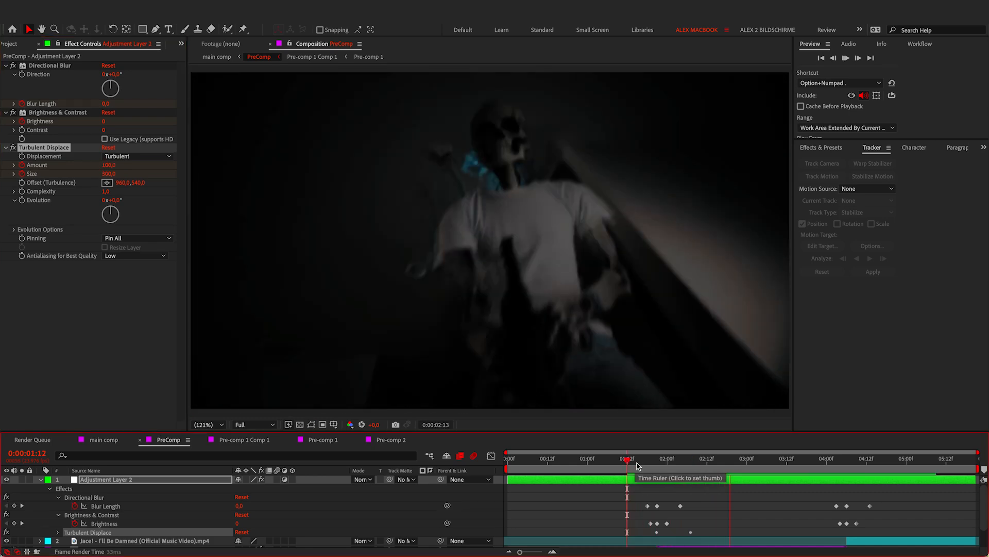
- Keyframe Turbulent Displace Amount at 0 at 0:00:01:20 and play back the transition from 0:00:01:15
{"action": "left_click", "coordinate": [654, 463]}
{"action": "left_click", "coordinate": [106, 164]}
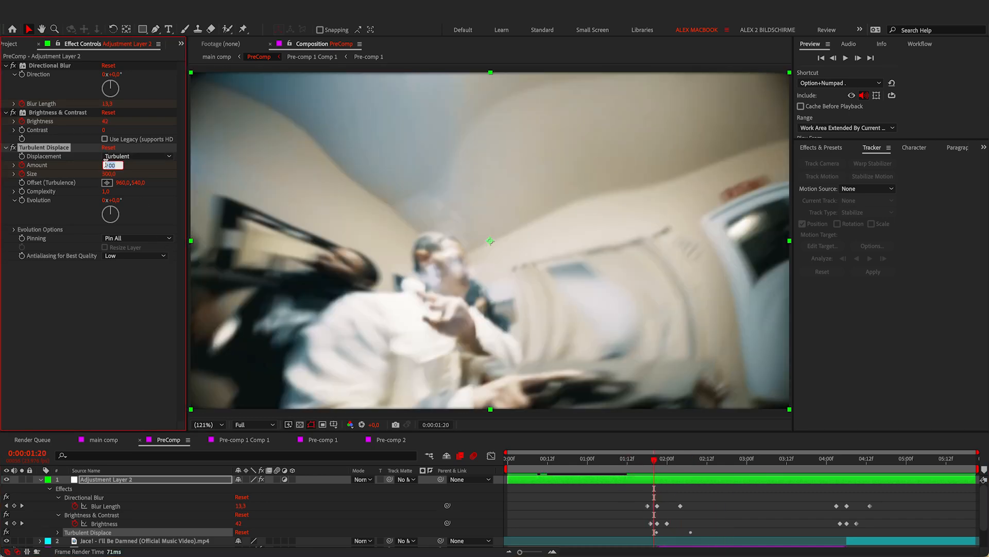
{"action": "key", "text": "Return"}
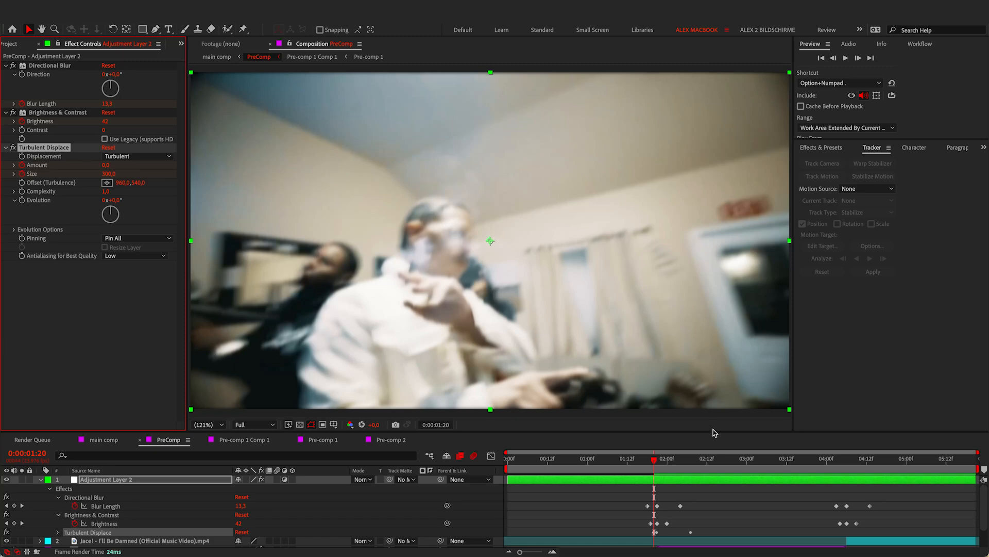
{"action": "left_click", "coordinate": [639, 460]}
{"action": "key", "text": "space"}
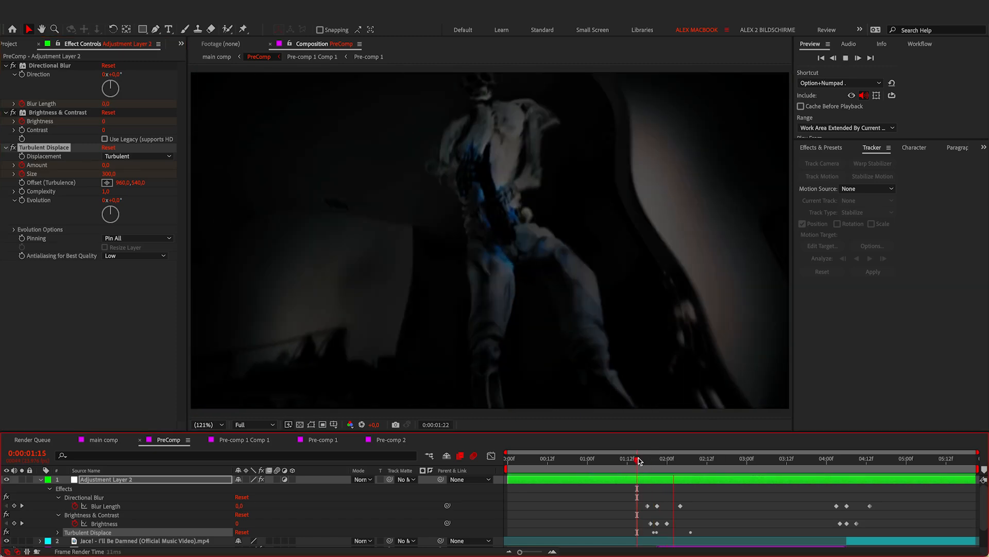
{"action": "key", "text": "space"}
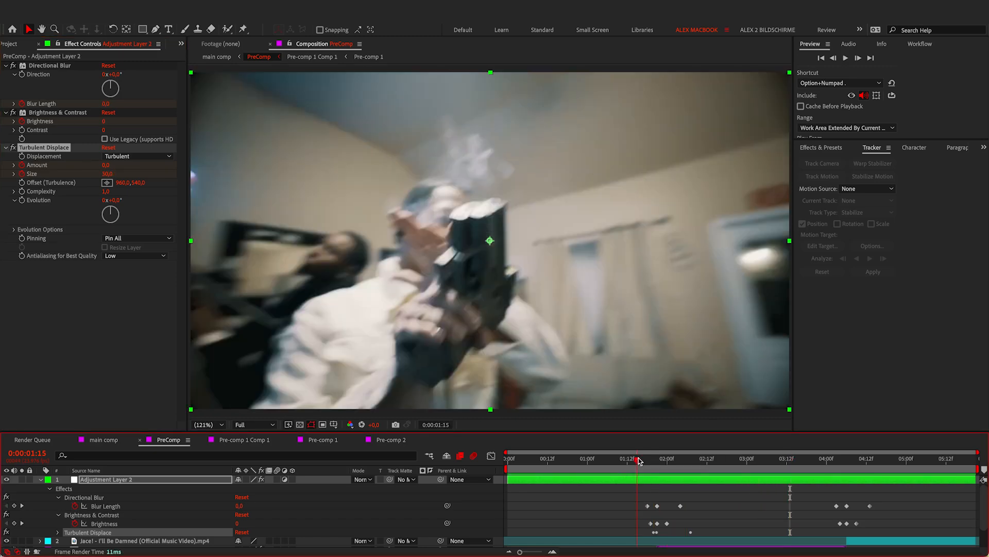
{"action": "key", "text": "space"}
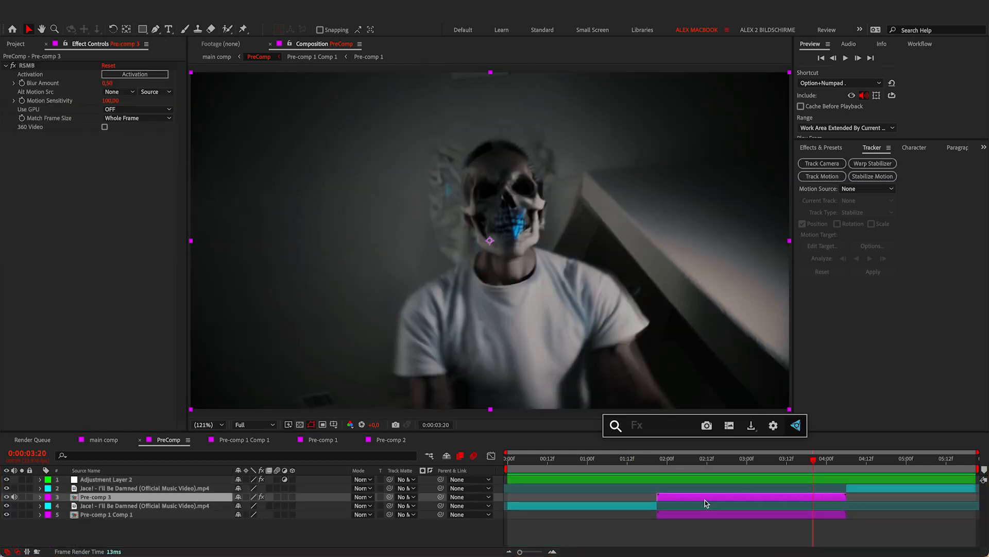
- Apply Add Grain to Pre-comp 3 and set its Viewing Mode to Final Output
{"action": "type", "text": "add"}
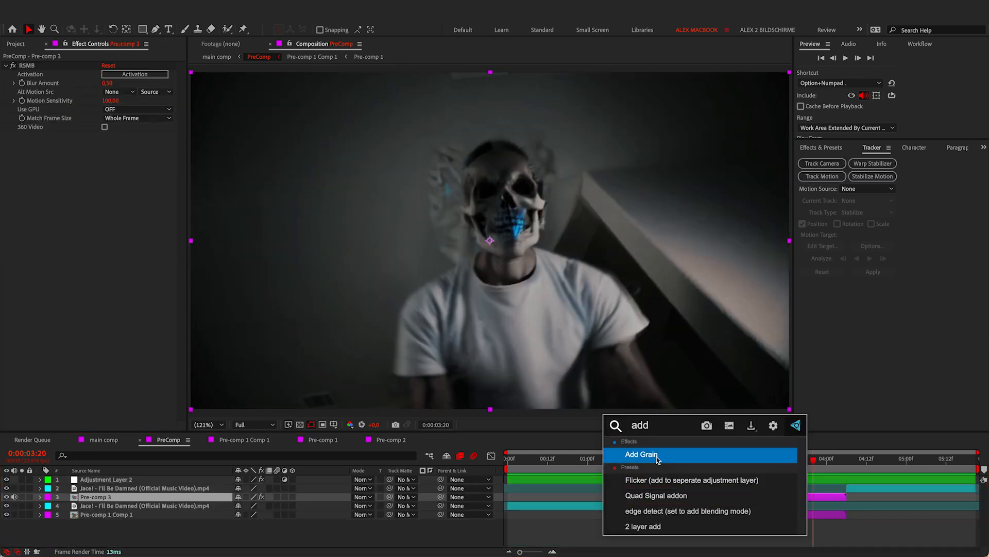
{"action": "key", "text": "Return"}
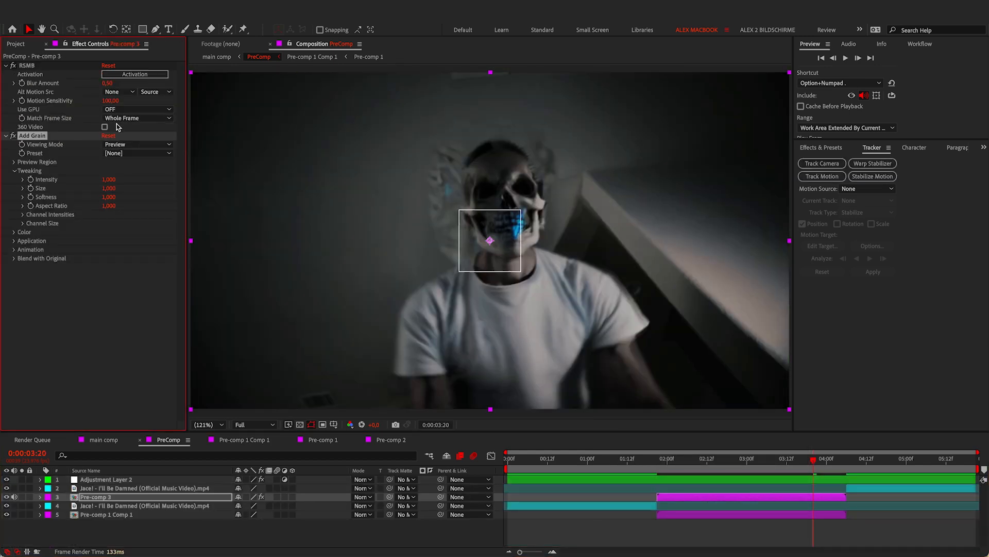
{"action": "left_click", "coordinate": [126, 143]}
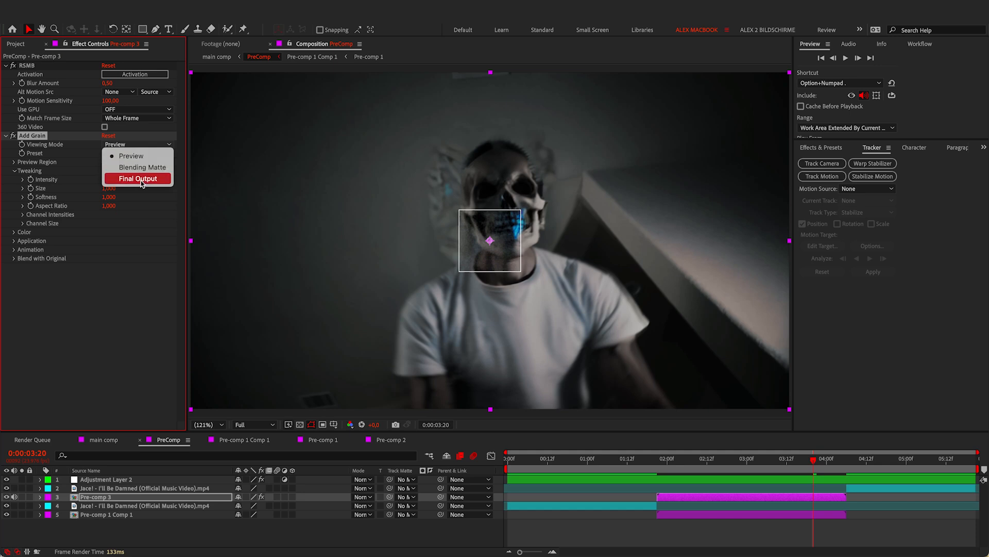
{"action": "left_click", "coordinate": [140, 179]}
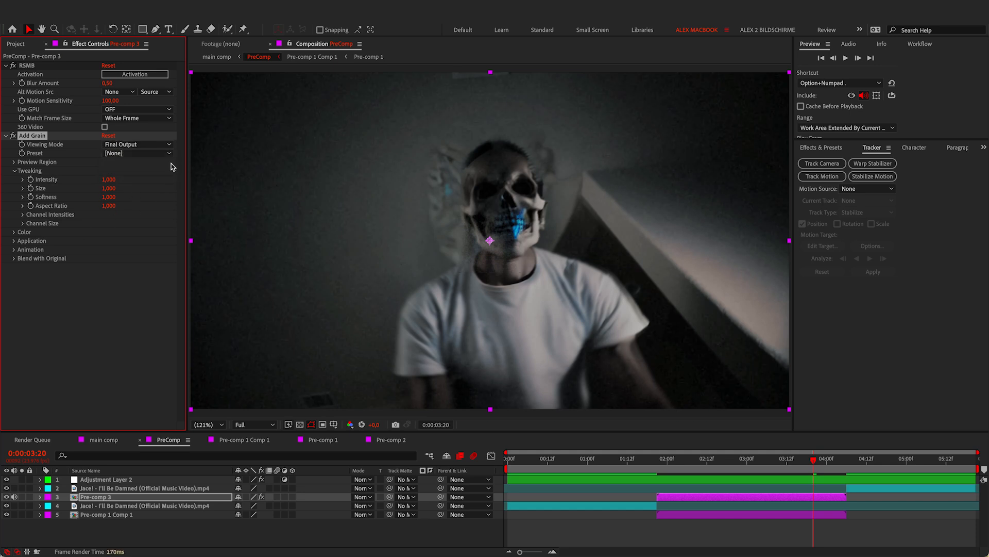
- Make the grain monochromatic with an Intensity of 0.4 and play back from 0:00:01:15
{"action": "left_click", "coordinate": [15, 232]}
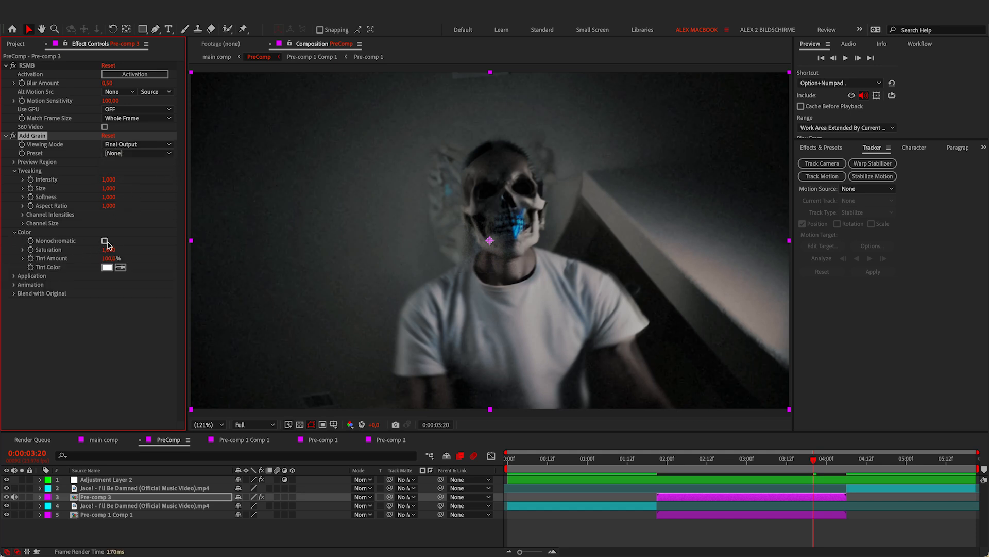
{"action": "left_click", "coordinate": [104, 241]}
{"action": "left_click", "coordinate": [108, 180]}
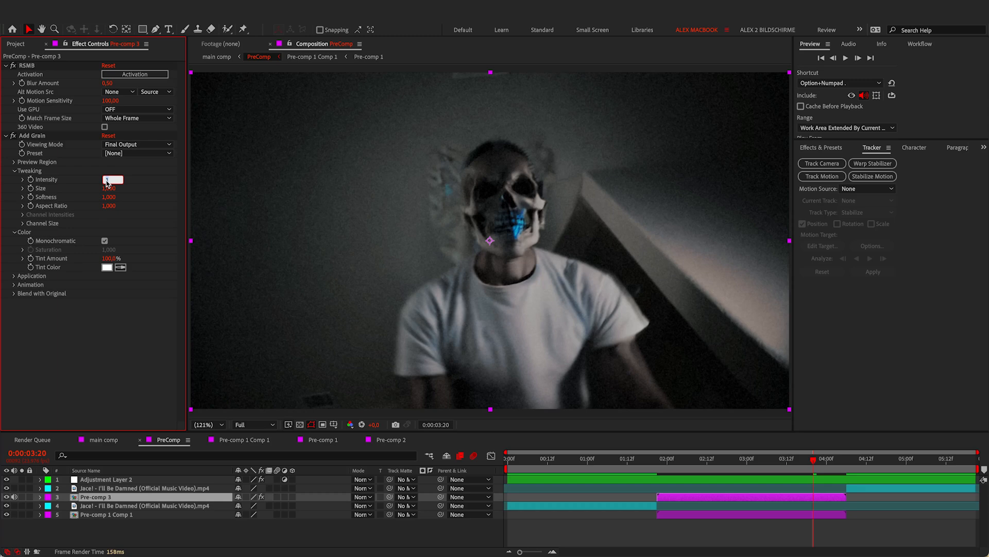
{"action": "type", "text": "0,4"}
{"action": "key", "text": "Return"}
{"action": "left_click", "coordinate": [637, 460]}
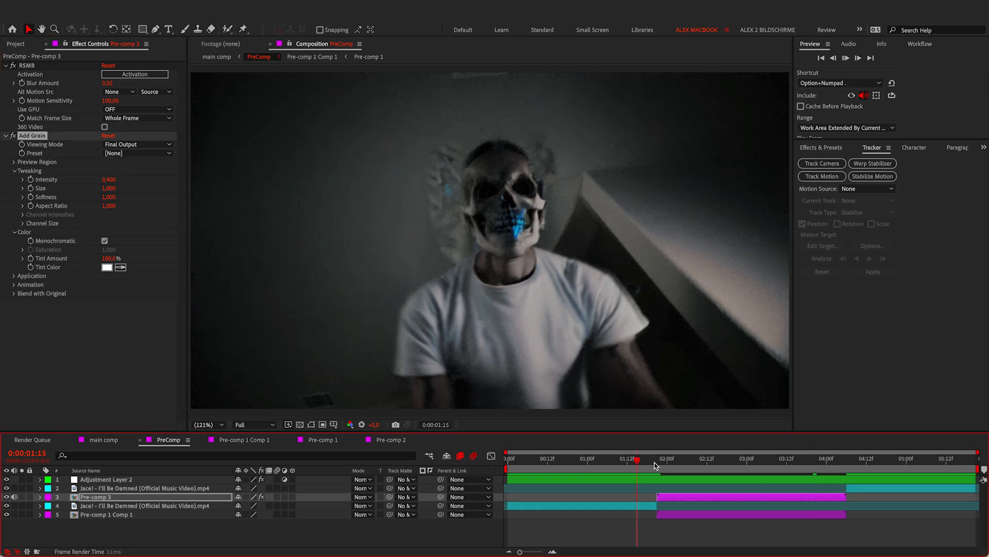
{"action": "key", "text": "space"}
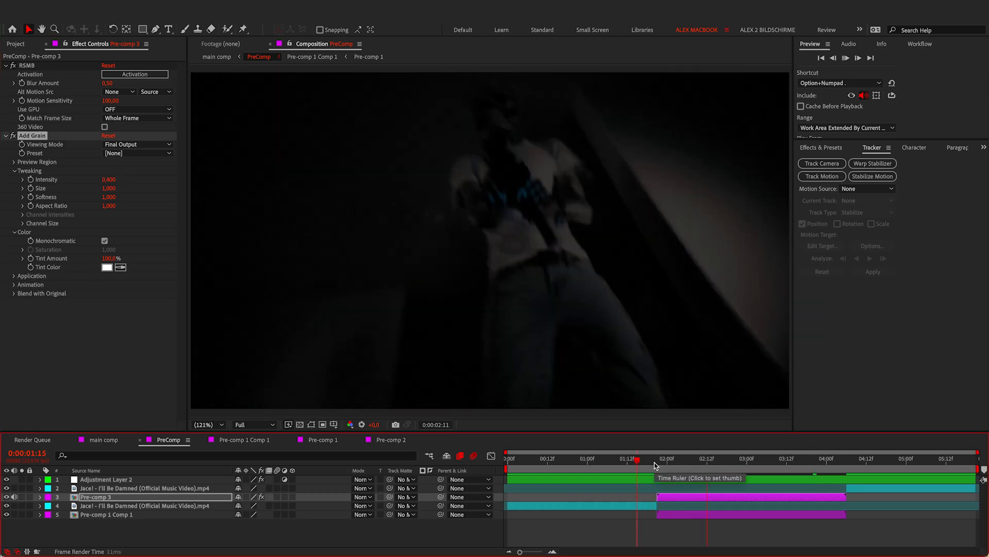